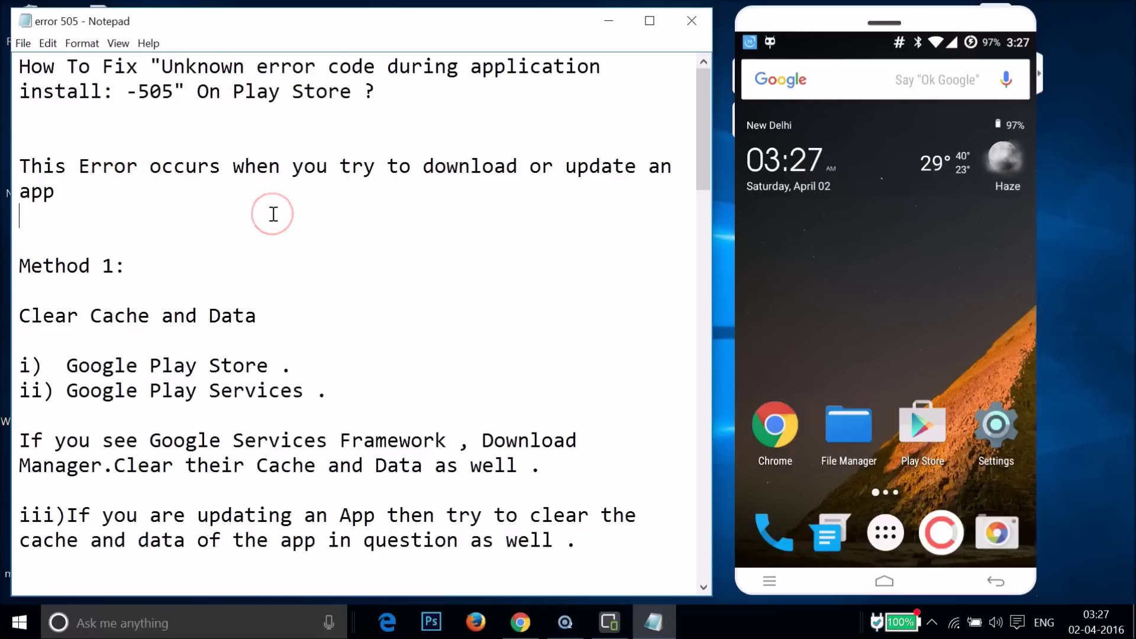
Open the phone's Settings.
scroll(274, 214, down, 15)
scroll(273, 217, up, 8)
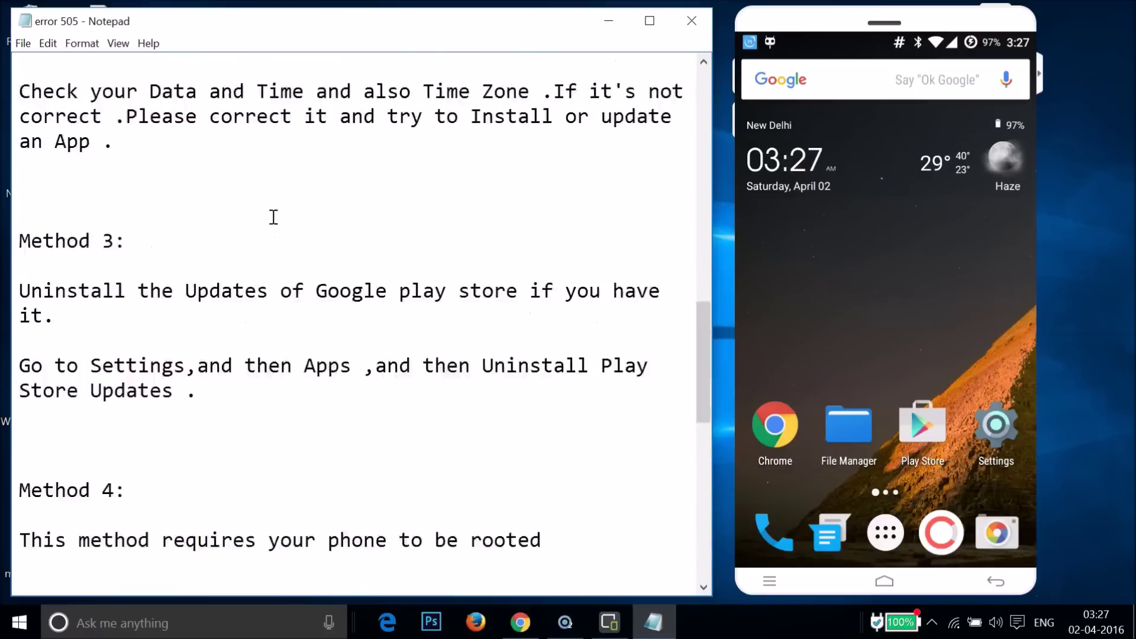
scroll(274, 217, up, 8)
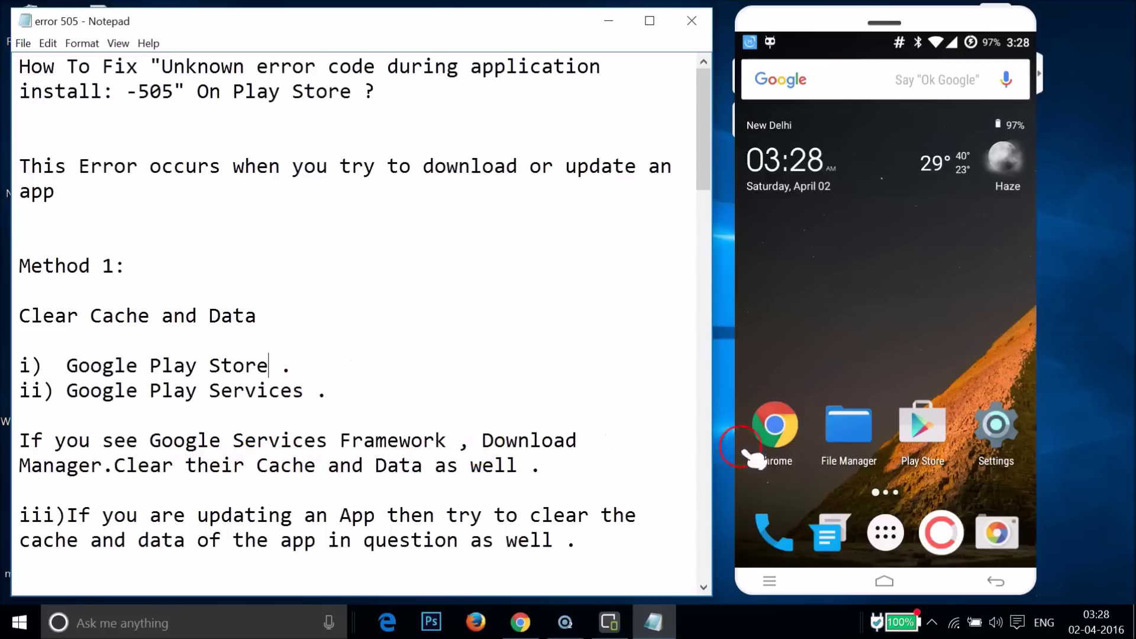
click(1003, 433)
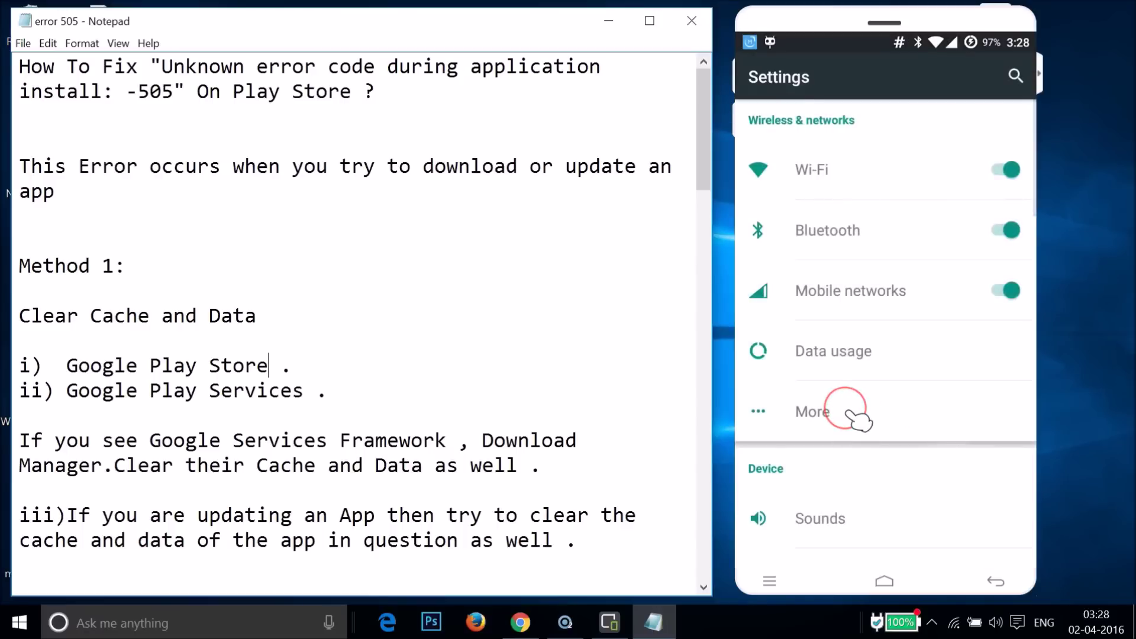
scroll(858, 417, down, 10)
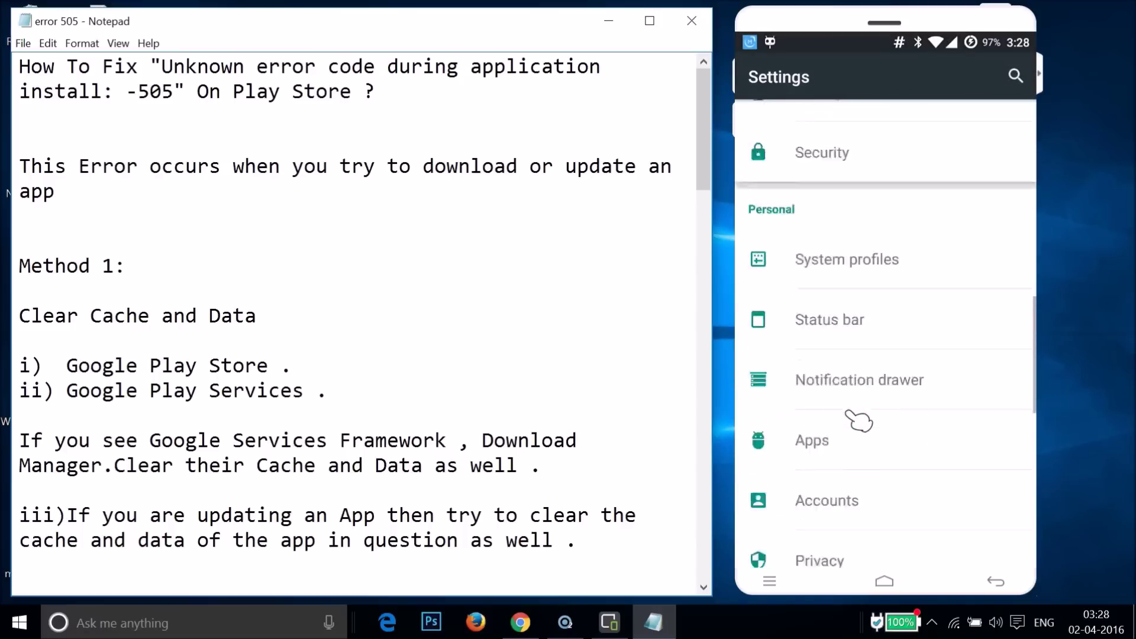
Show the All apps list and select Google Play Store (33.30MB).
click(812, 353)
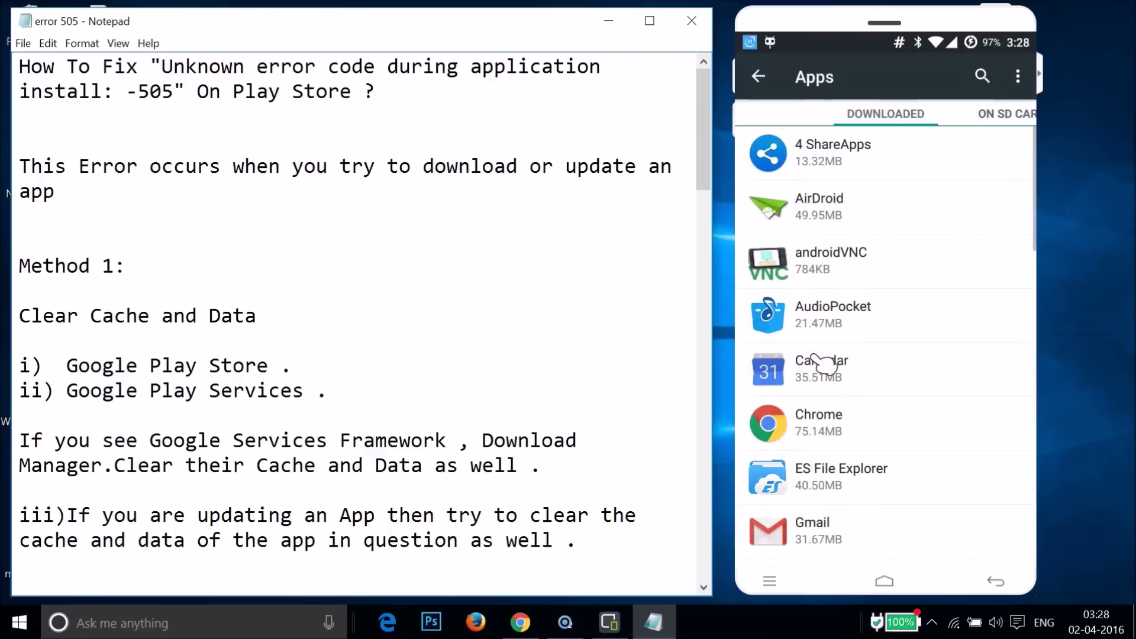
drag(824, 363, 763, 361)
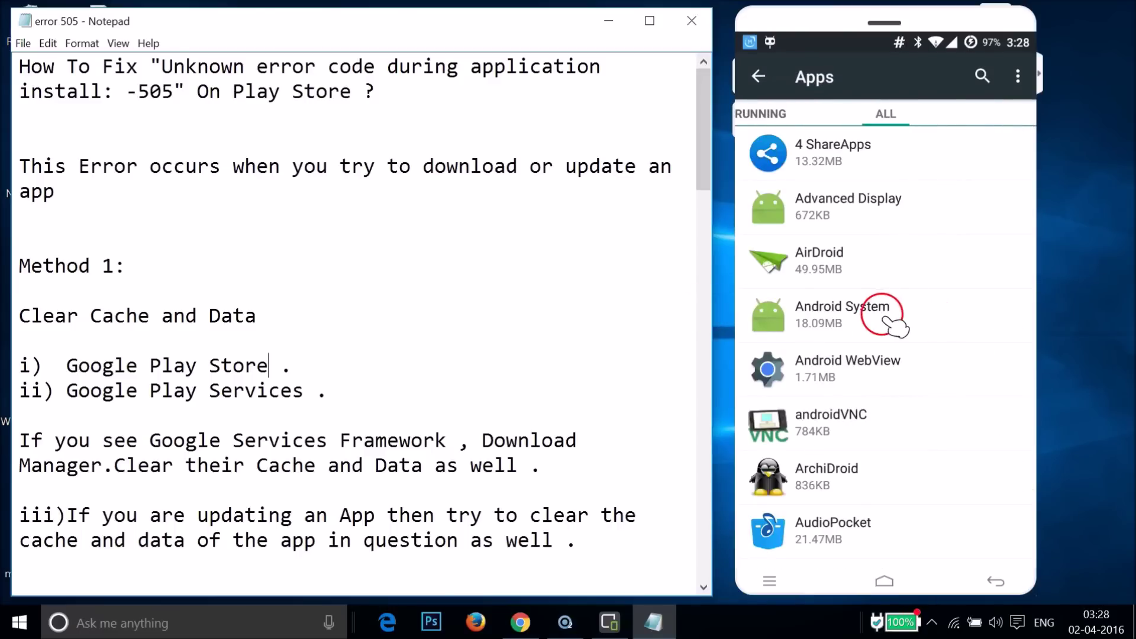
scroll(894, 327, down, 15)
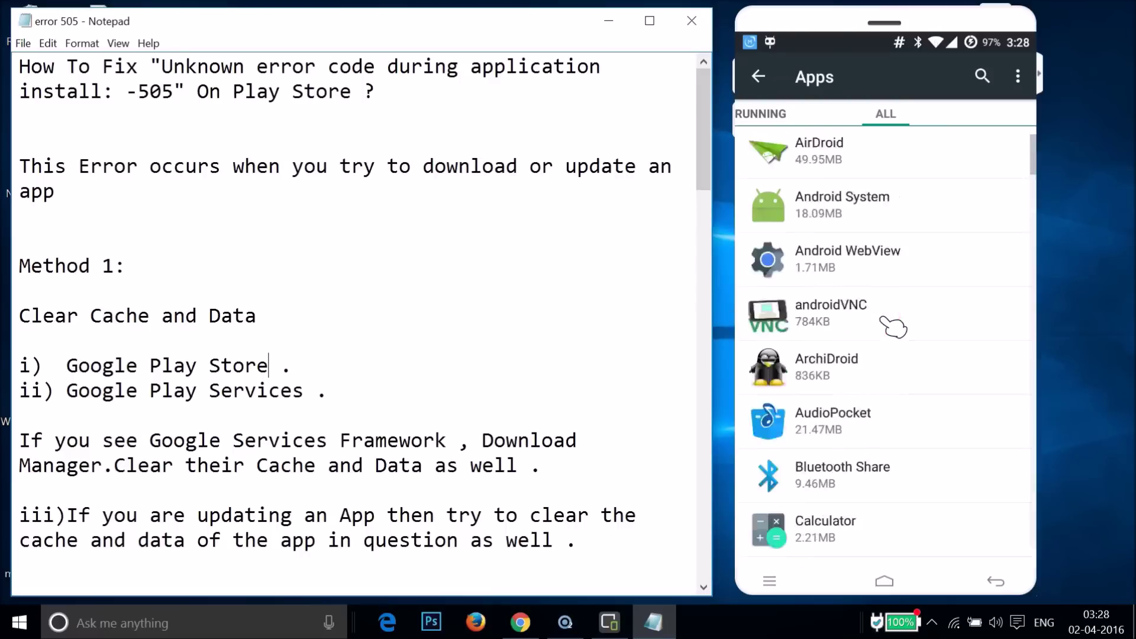
scroll(893, 327, down, 15)
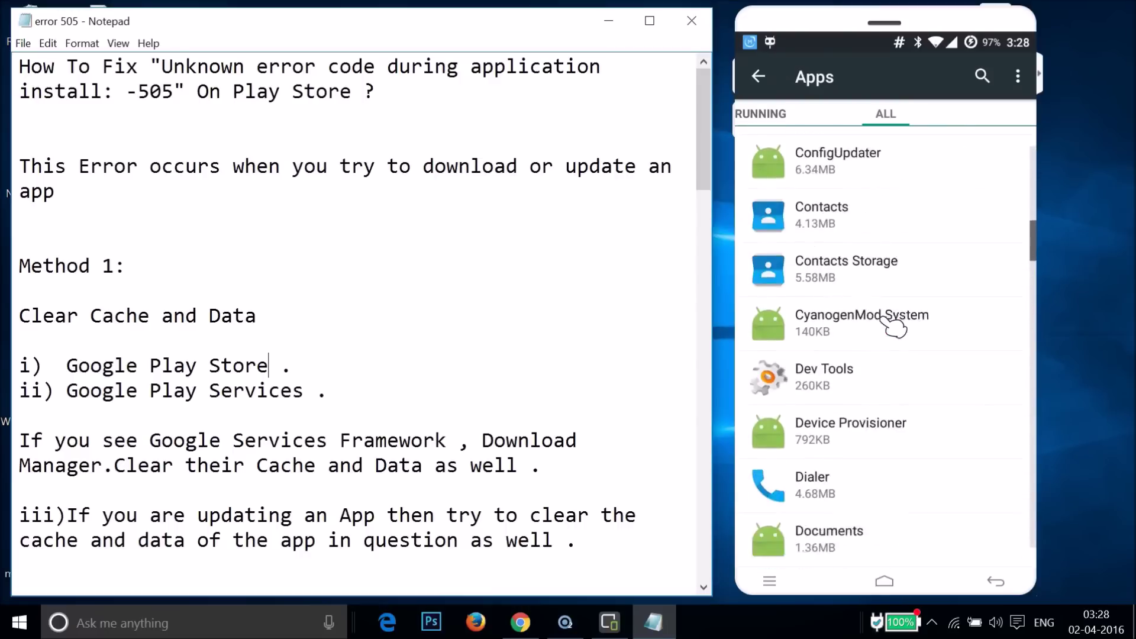
scroll(894, 327, down, 15)
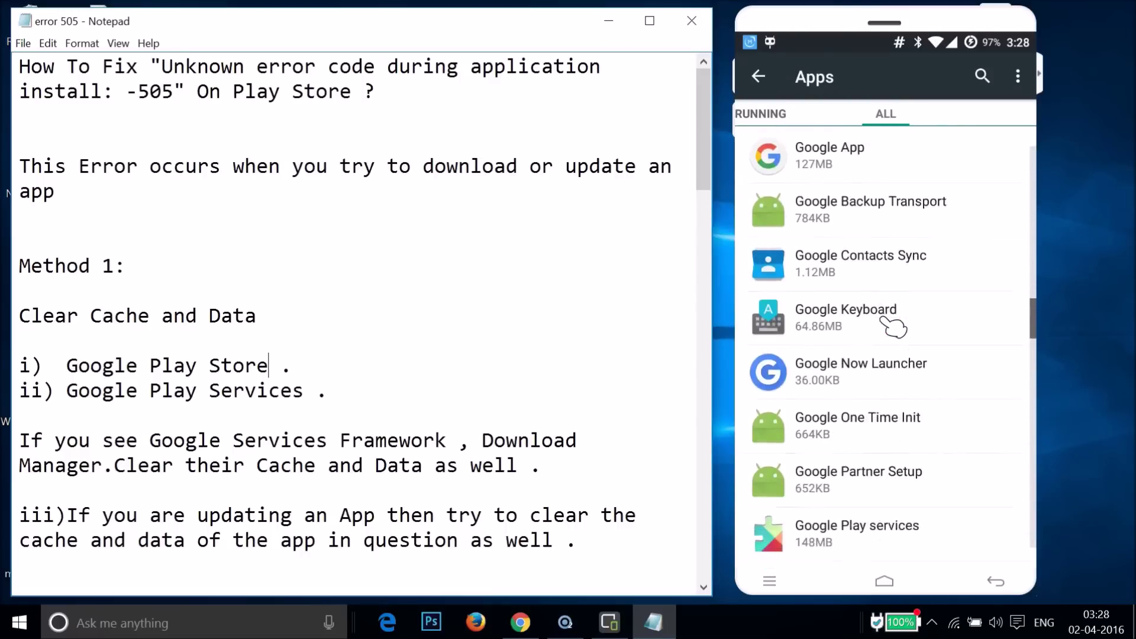
click(852, 281)
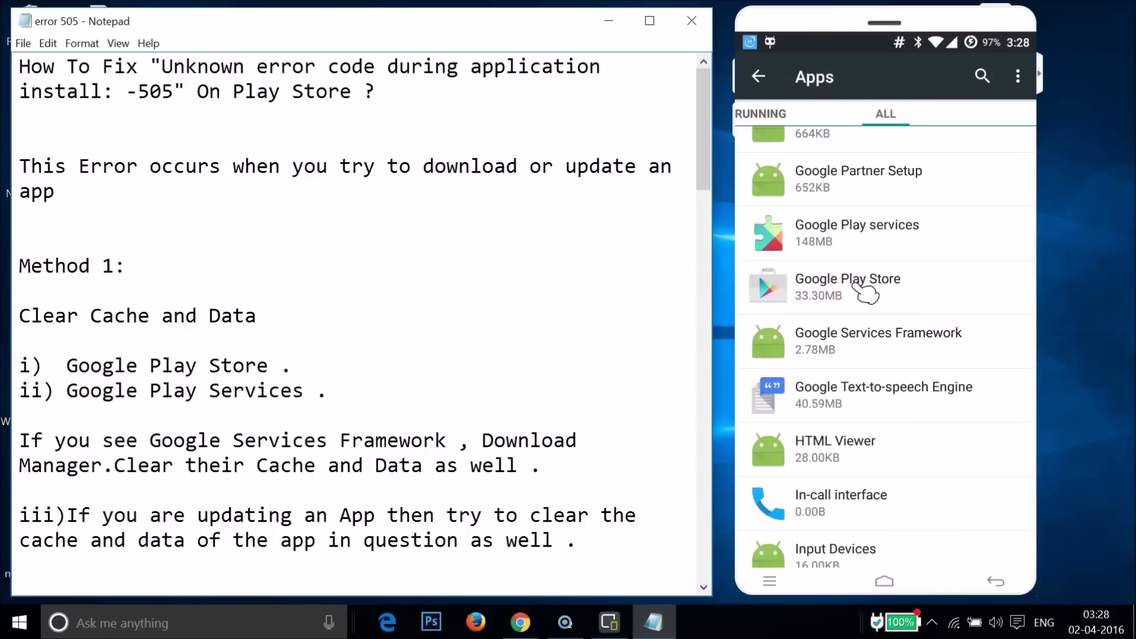
Clear Google Play Store's data so data and cache read 0.00B.
click(935, 417)
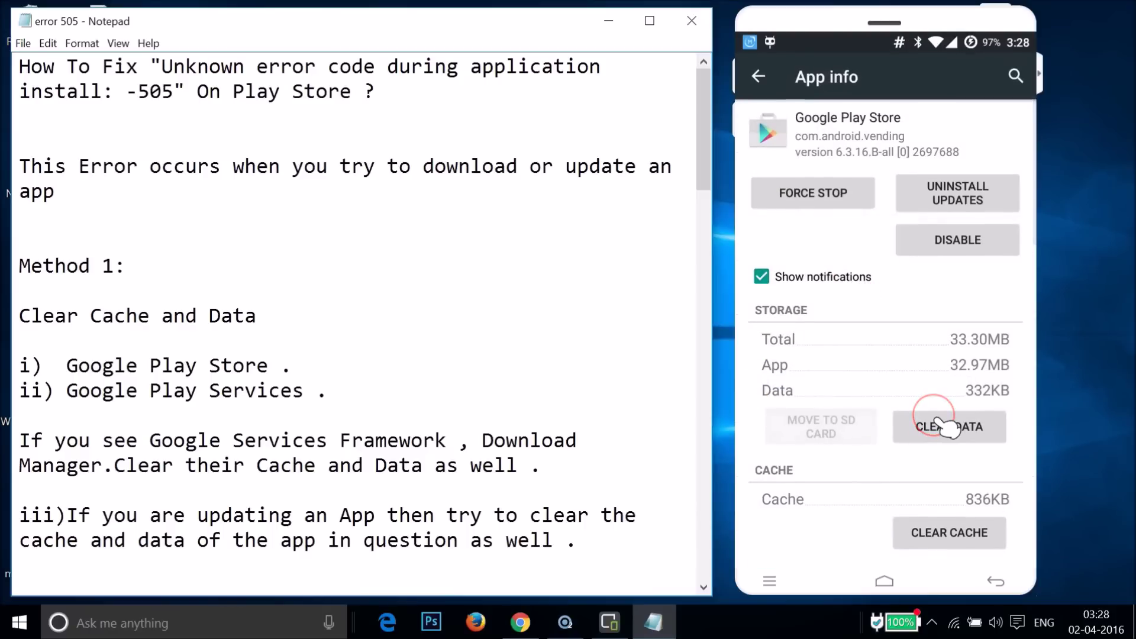
key(Return)
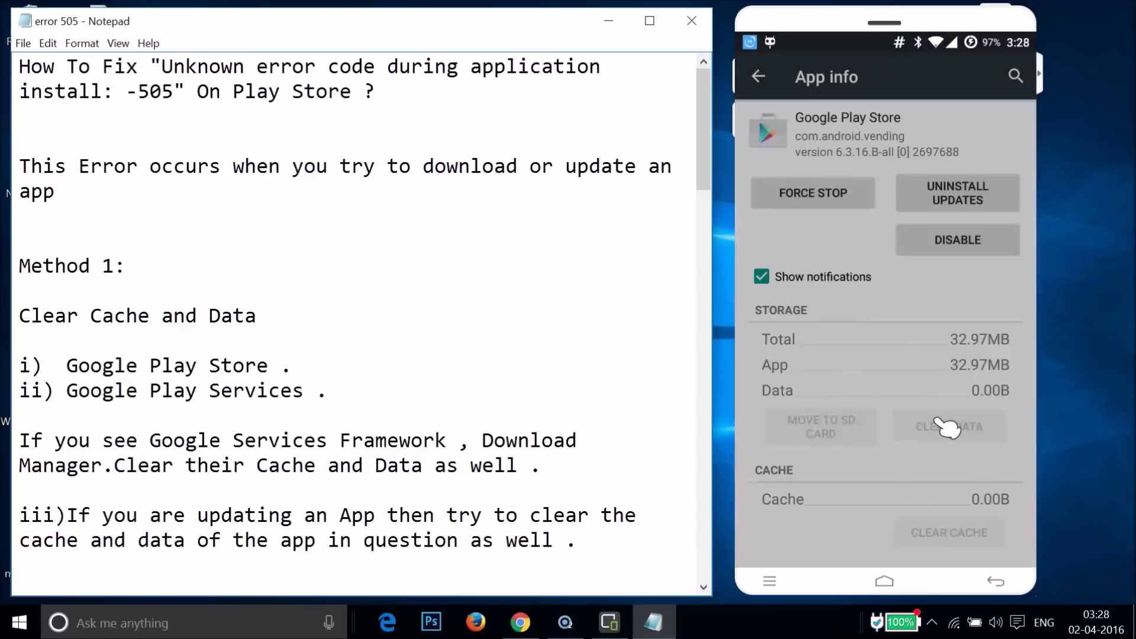
click(760, 76)
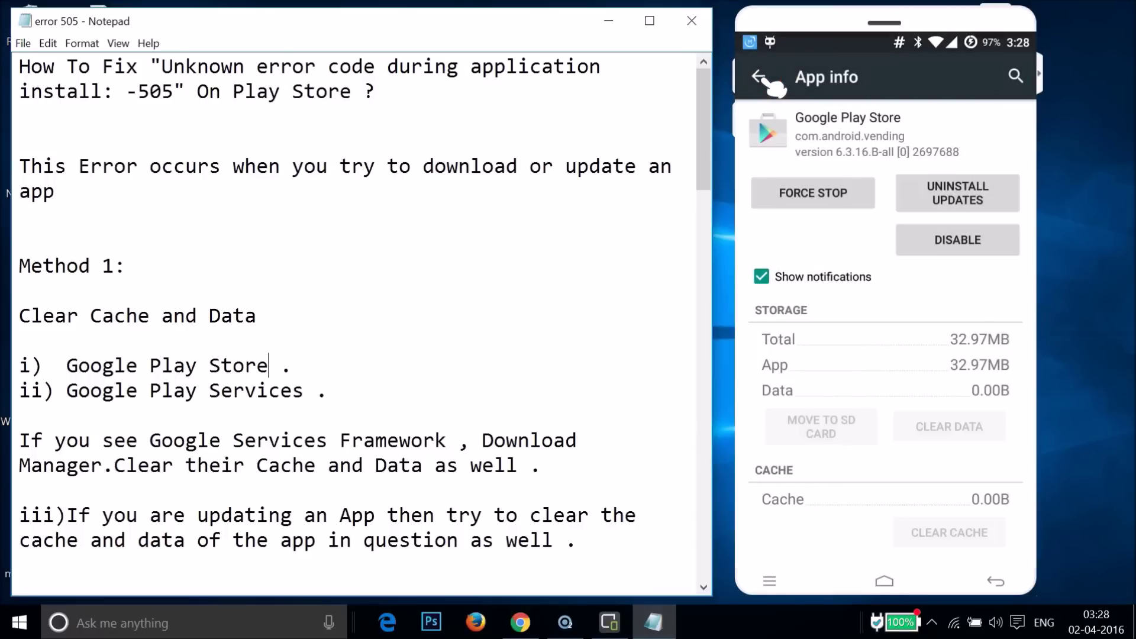
click(861, 348)
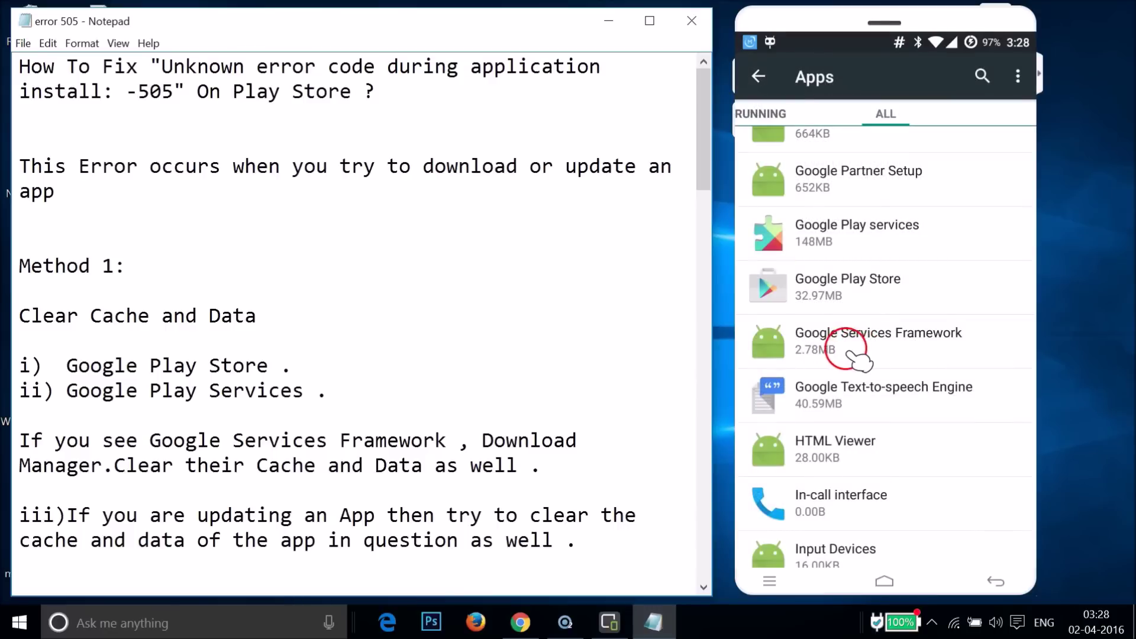
Clear all of Google Play services' data via Manage Space, then return to the apps list.
click(868, 251)
click(976, 431)
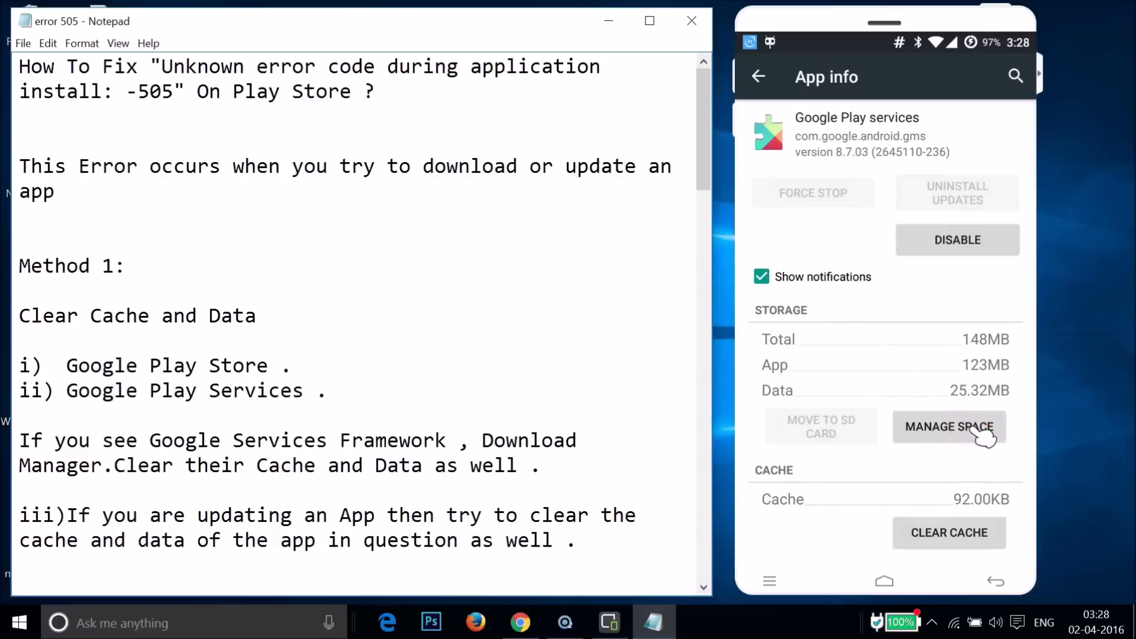
click(956, 480)
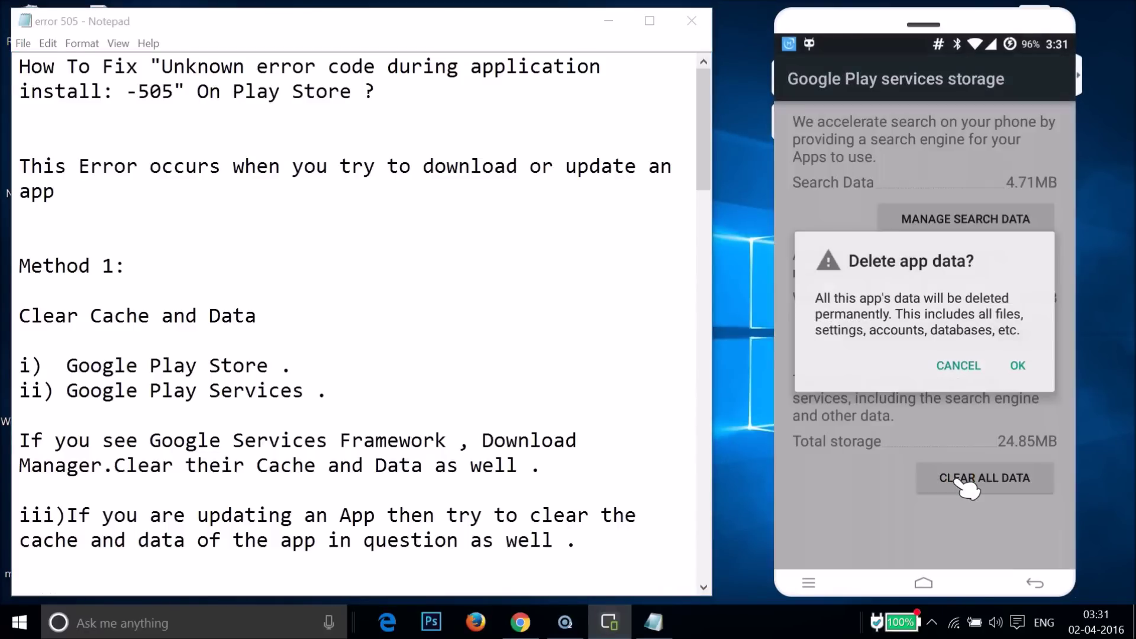
click(1019, 402)
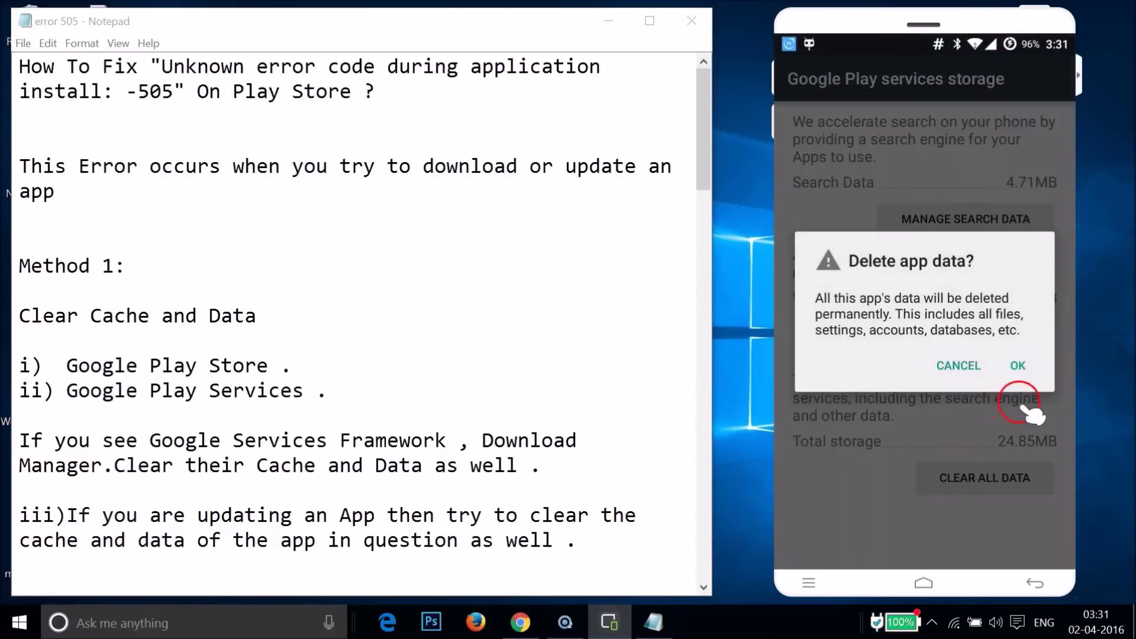
click(1016, 366)
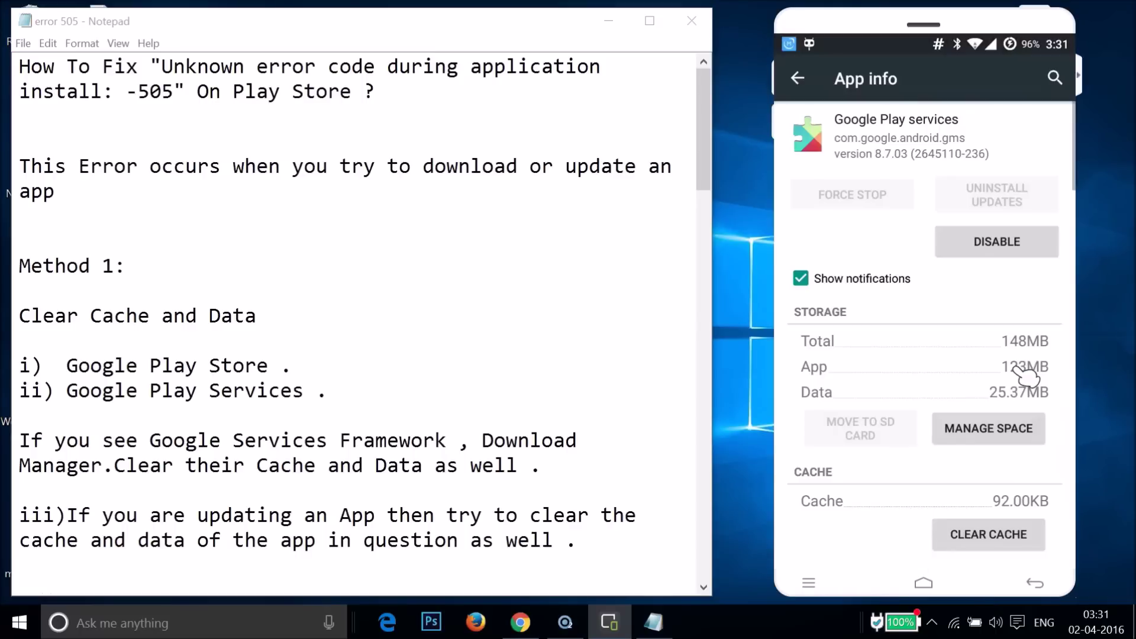
click(800, 79)
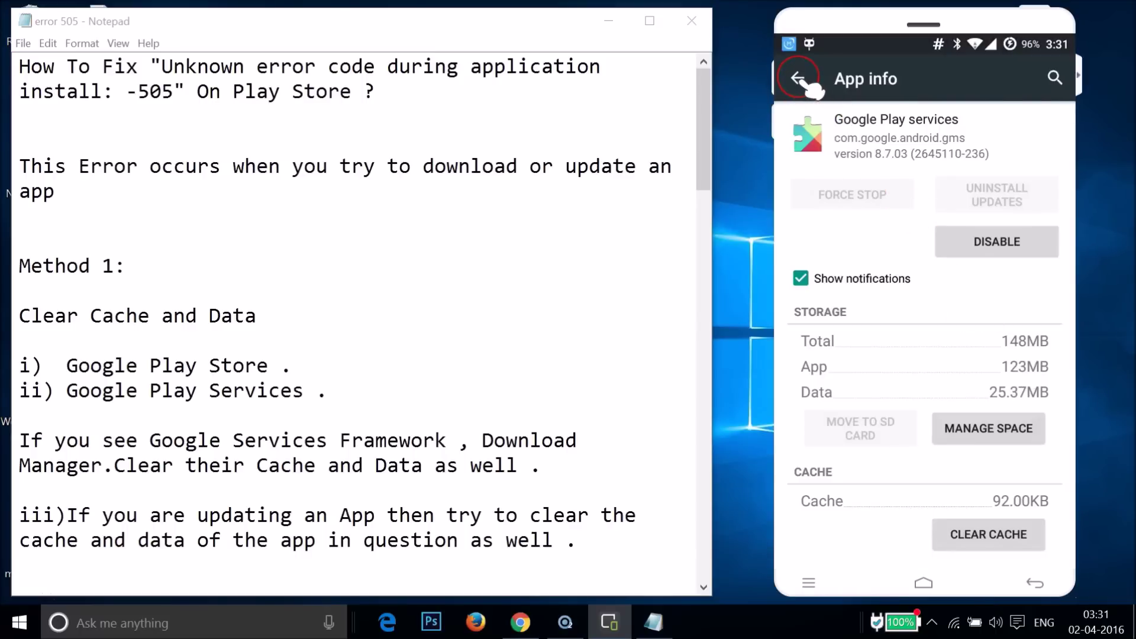
click(806, 80)
Clear Google Services Framework's stored data and confirm with OK.
click(861, 314)
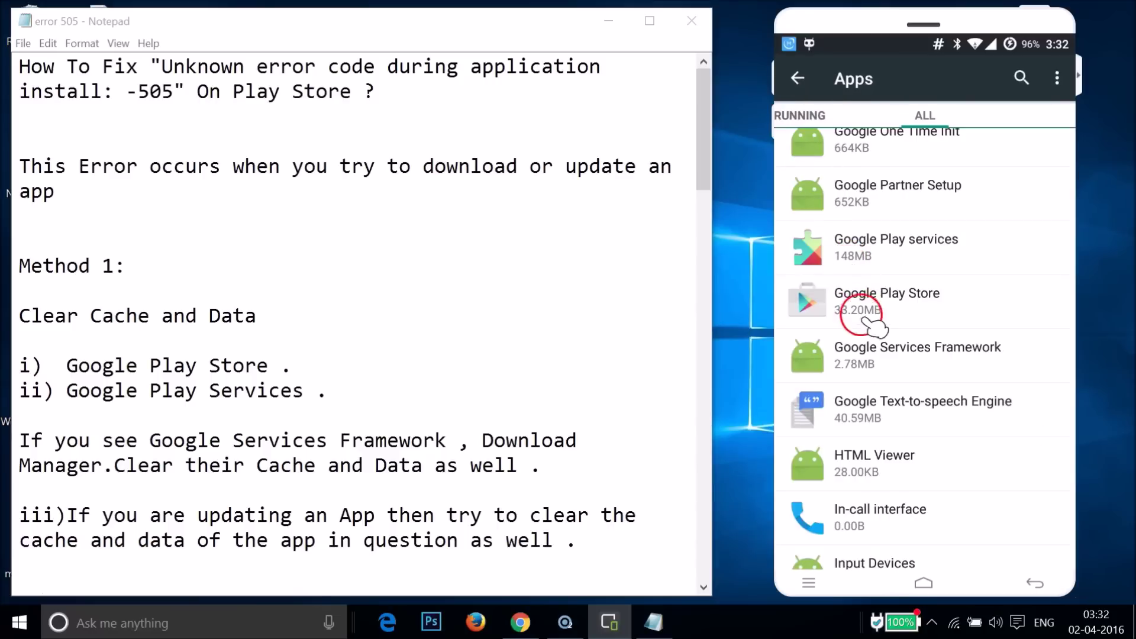
click(895, 362)
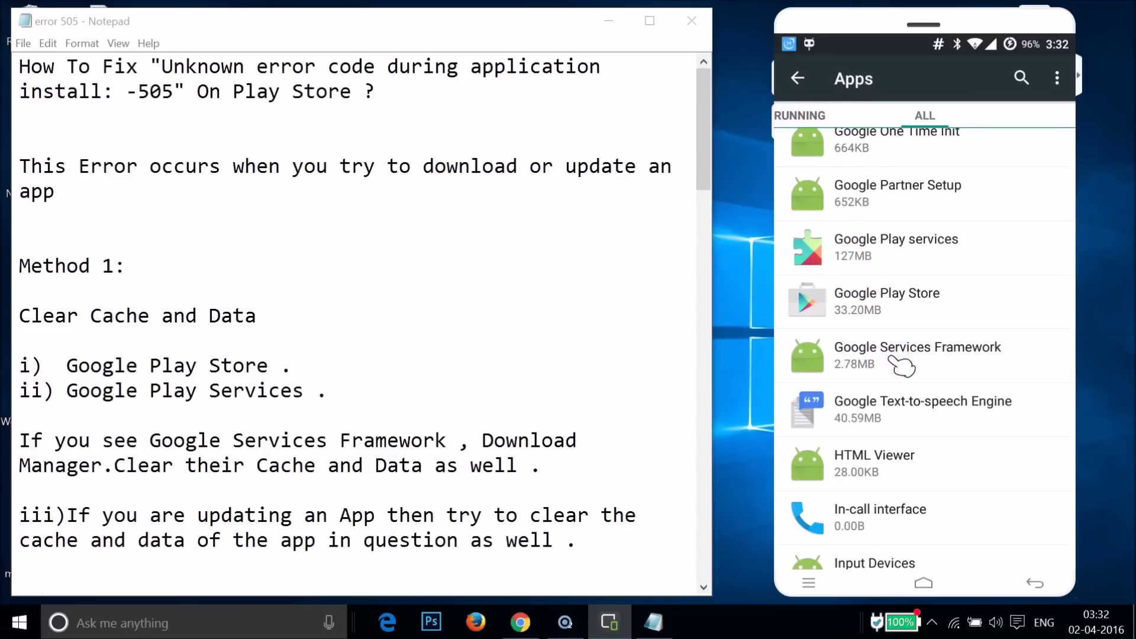
click(975, 380)
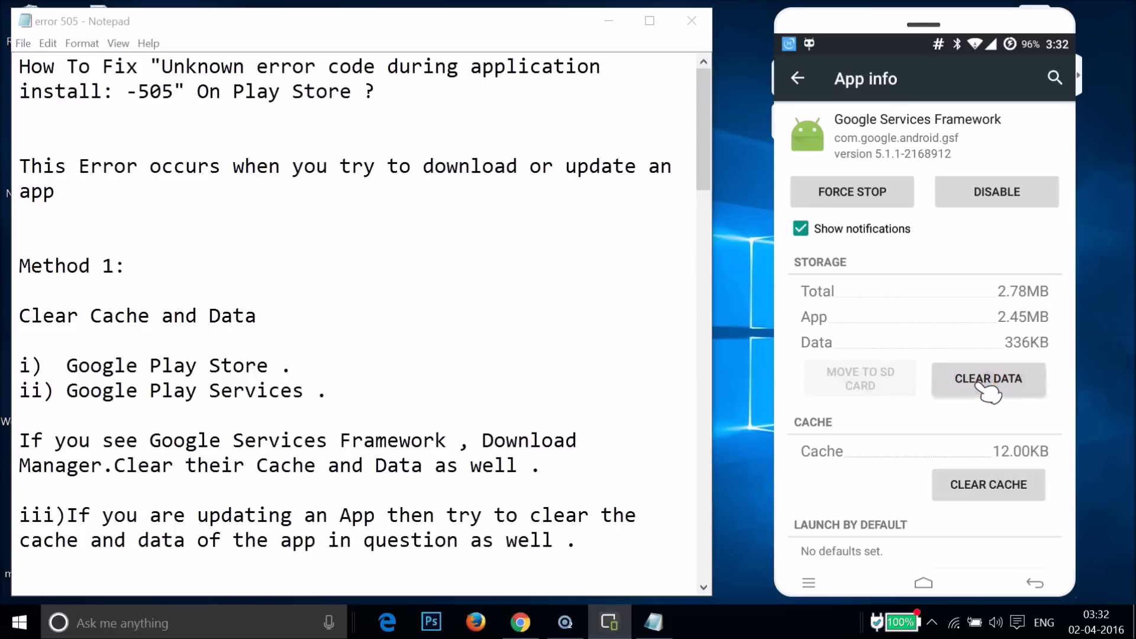
click(1009, 362)
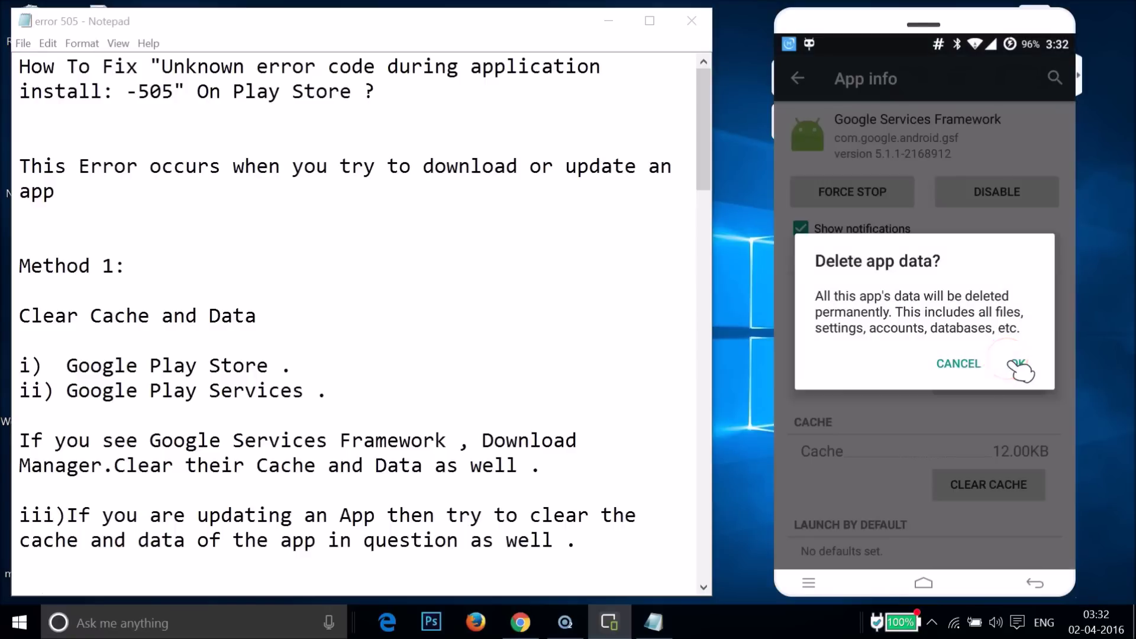
click(812, 76)
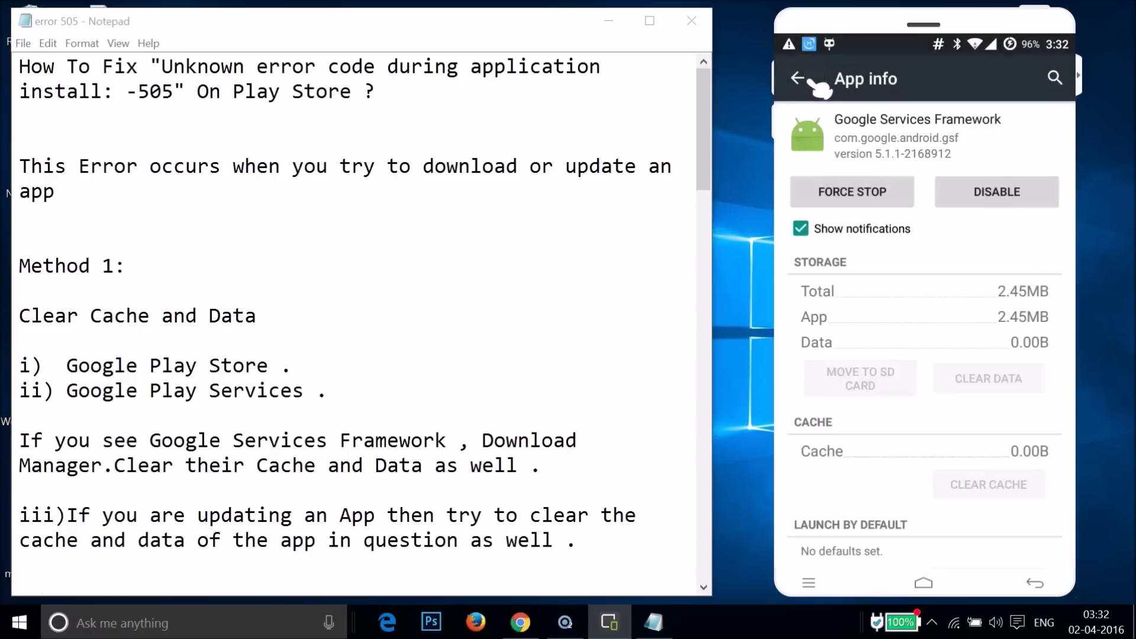
Clear Download Manager's data, leaving data and cache at 0.00B (648KB total).
click(900, 324)
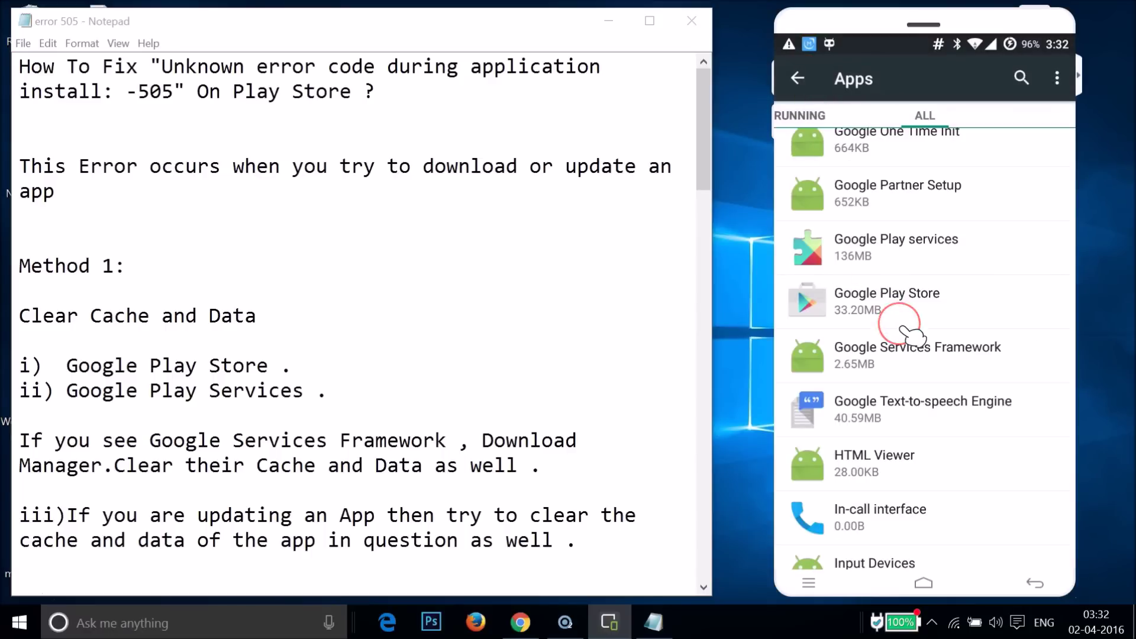
scroll(902, 327, up, 10)
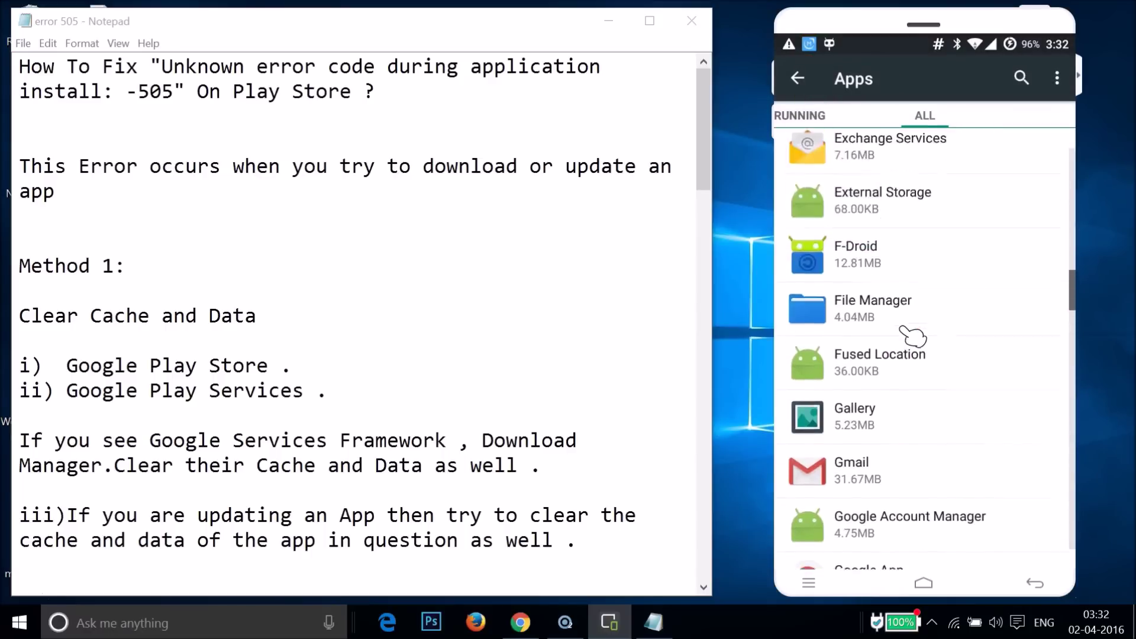
scroll(908, 343, up, 5)
click(934, 225)
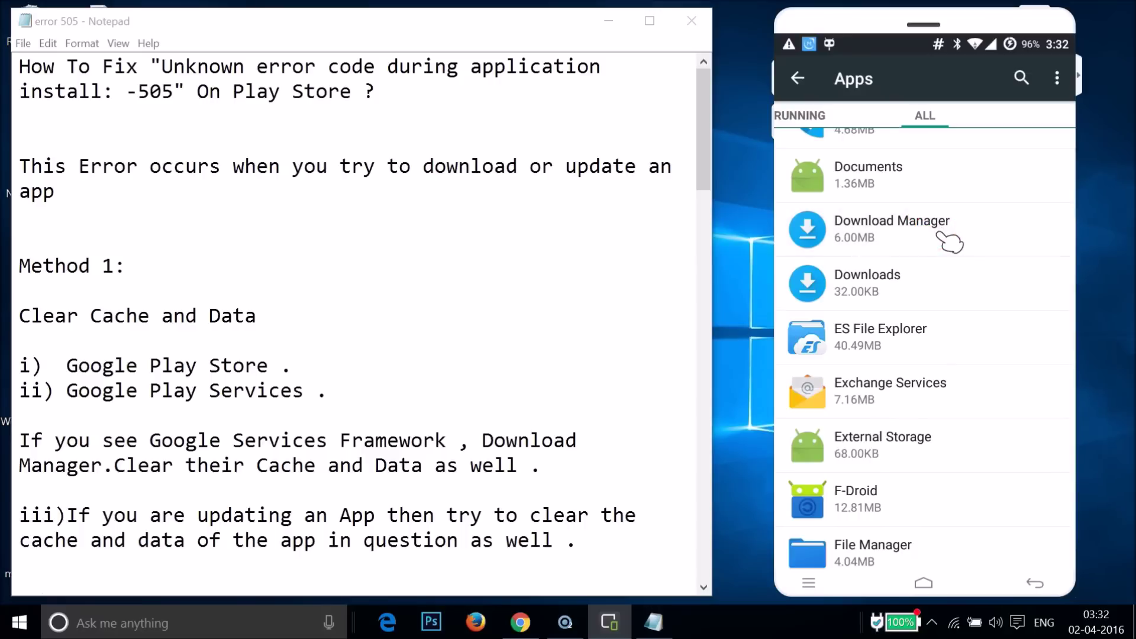
click(960, 379)
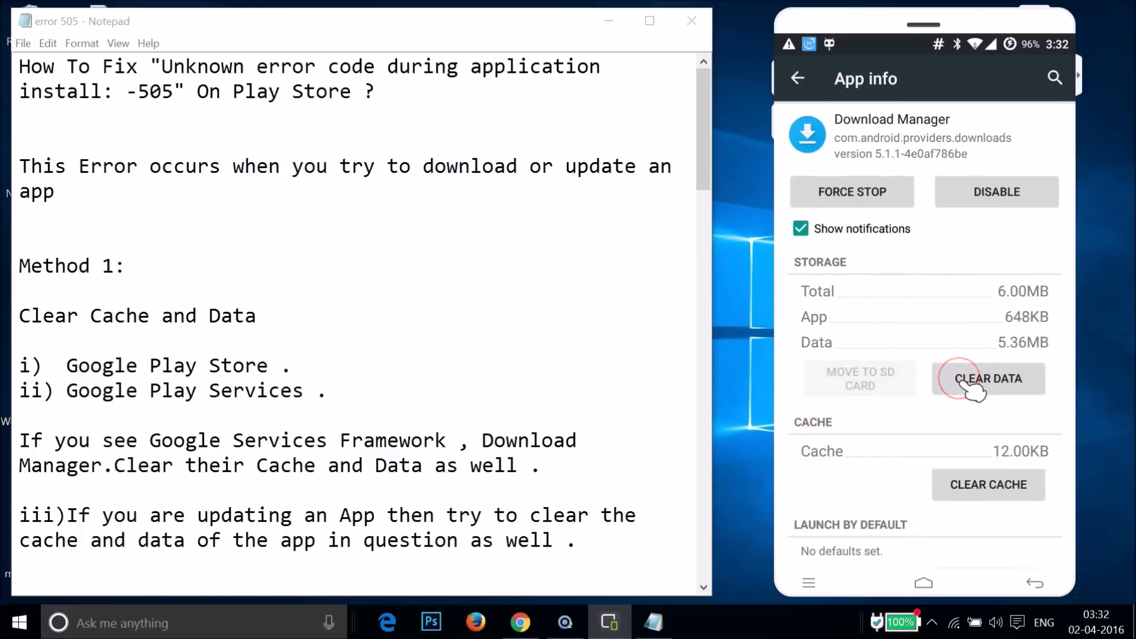
click(1016, 364)
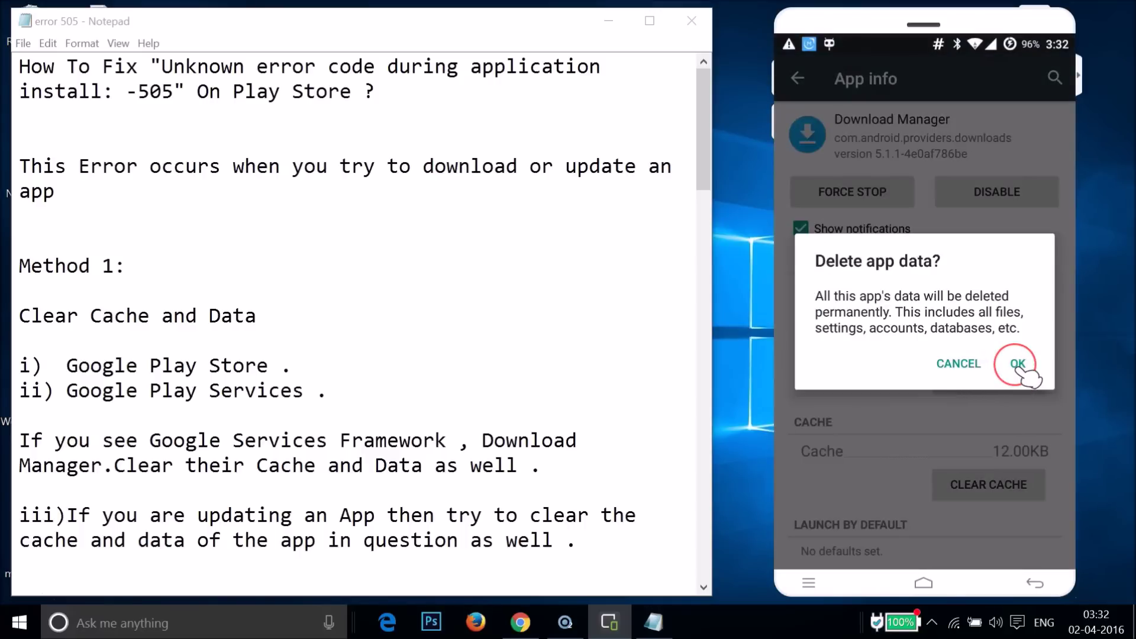
drag(894, 343, 965, 315)
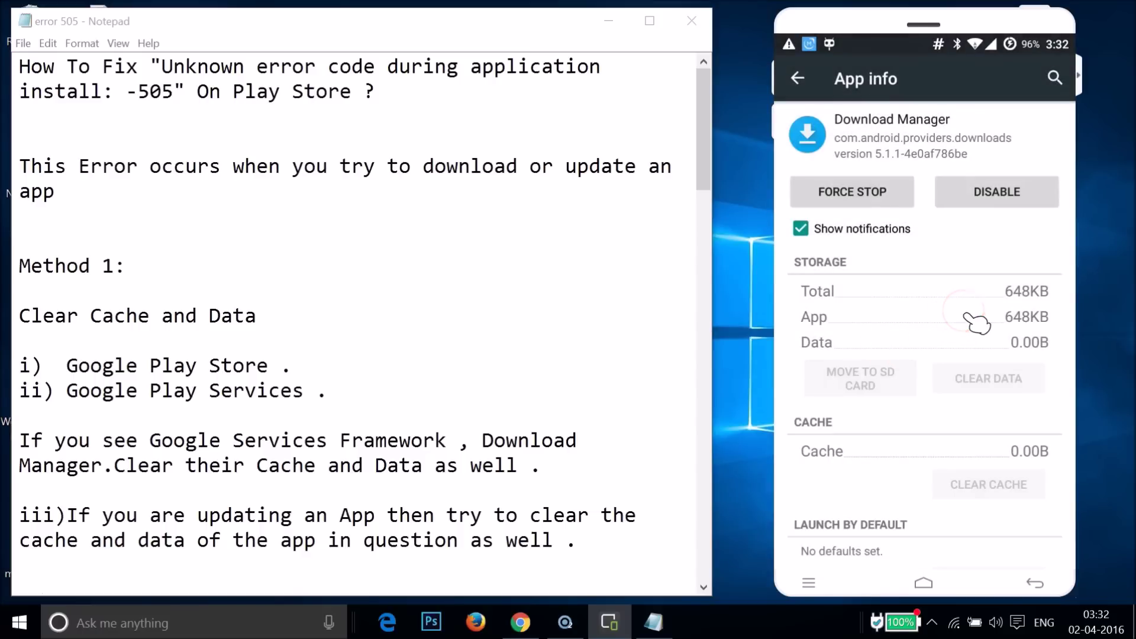
click(244, 440)
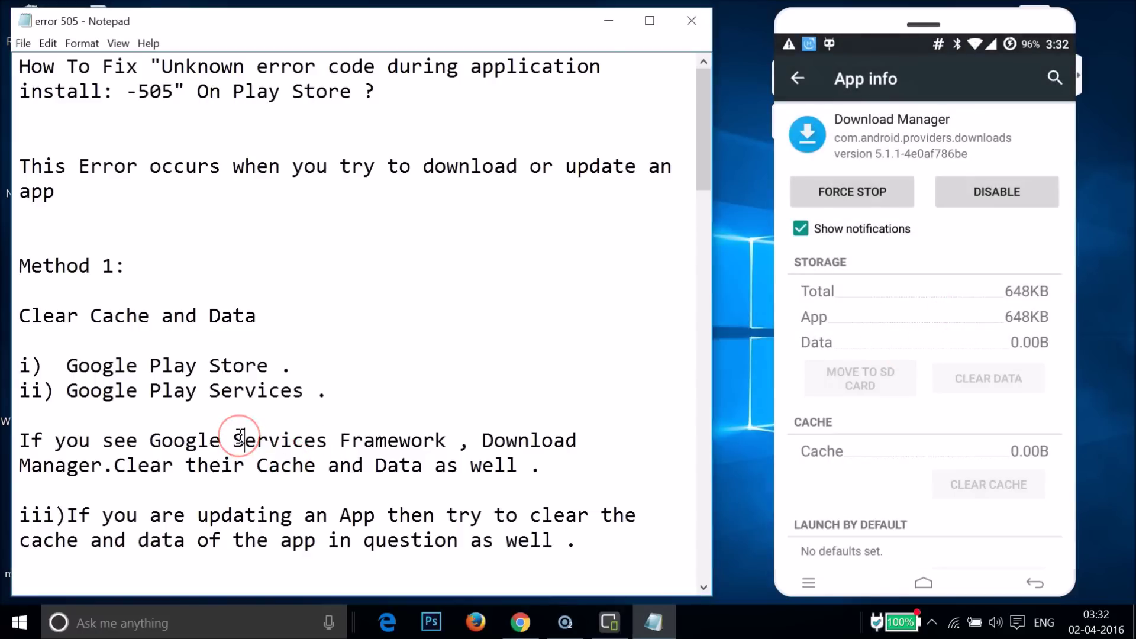
Scroll the notes to step iv and take the phone back to the full apps list.
scroll(240, 438, down, 1)
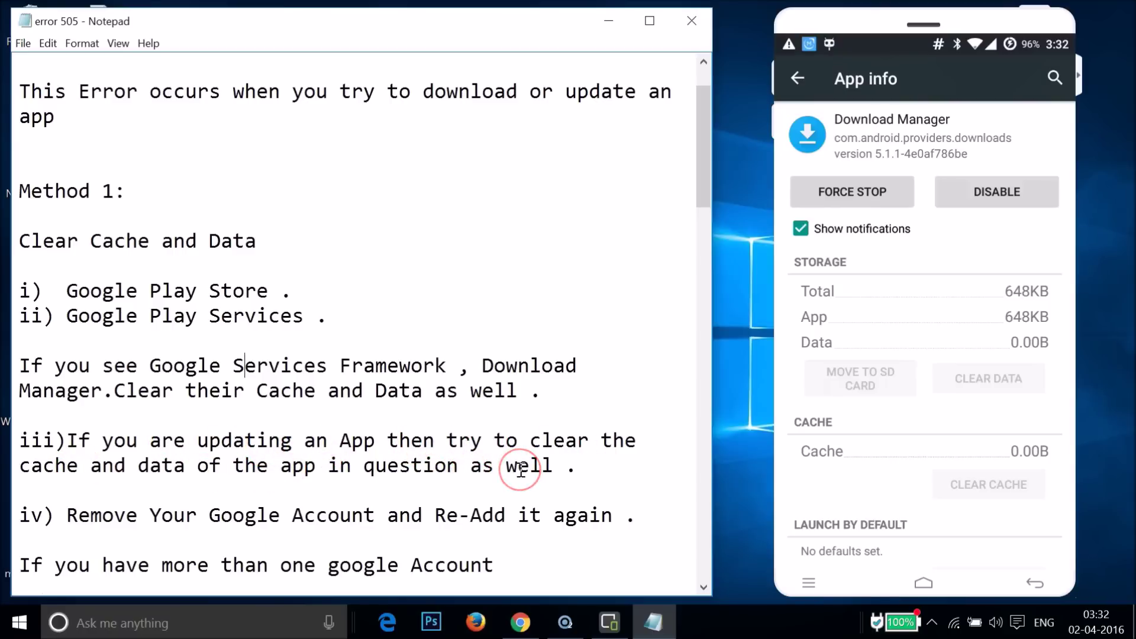
right_click(902, 266)
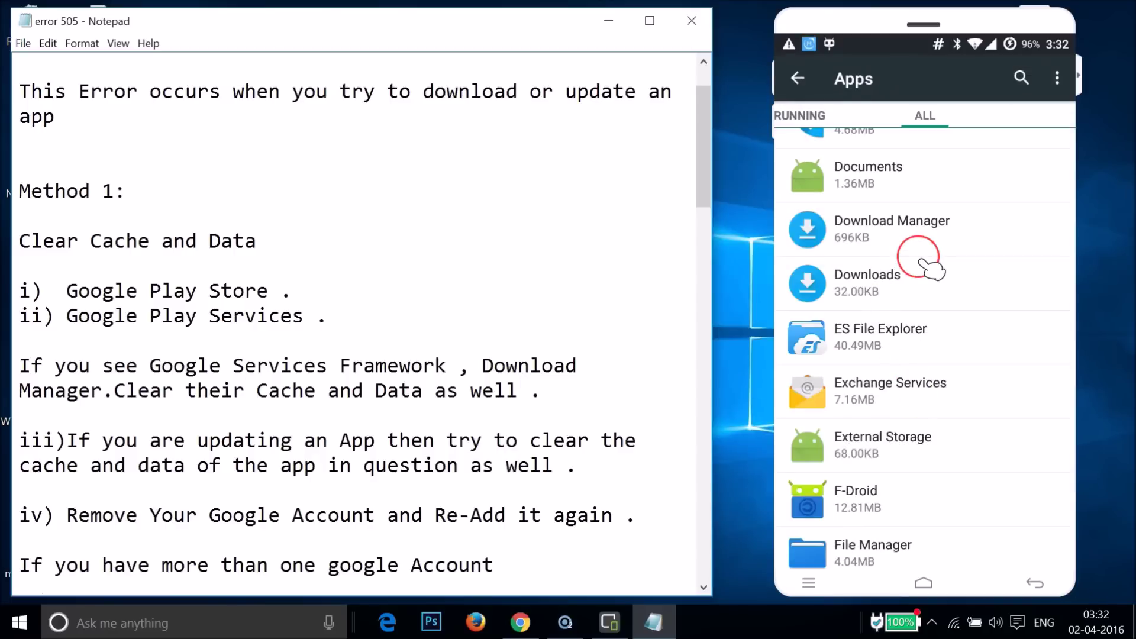
scroll(932, 269, up, 15)
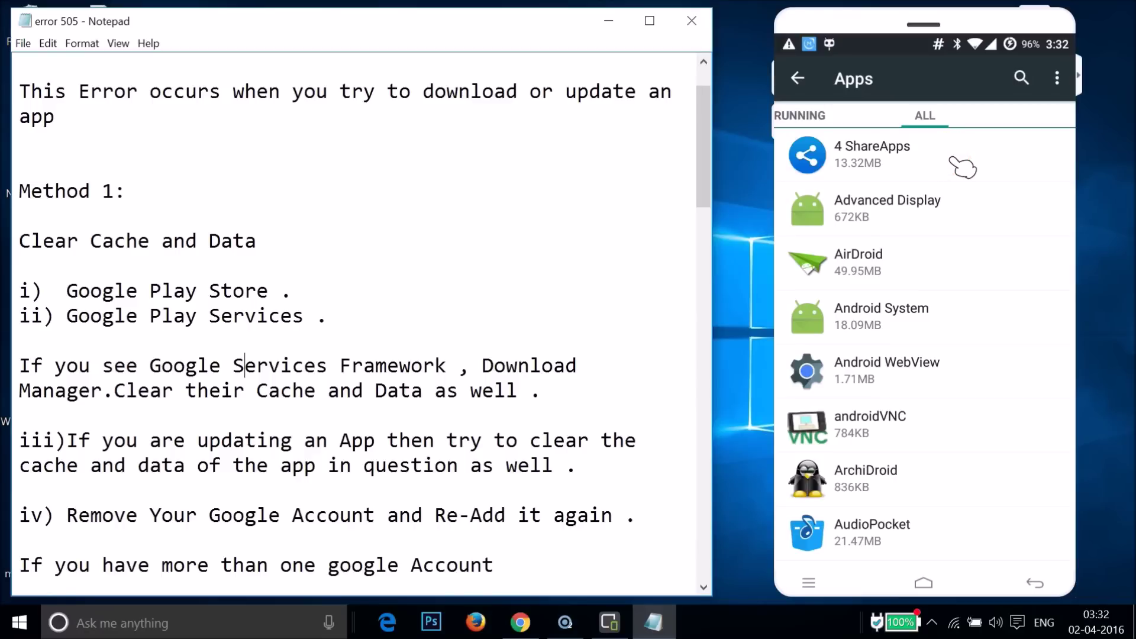
click(953, 161)
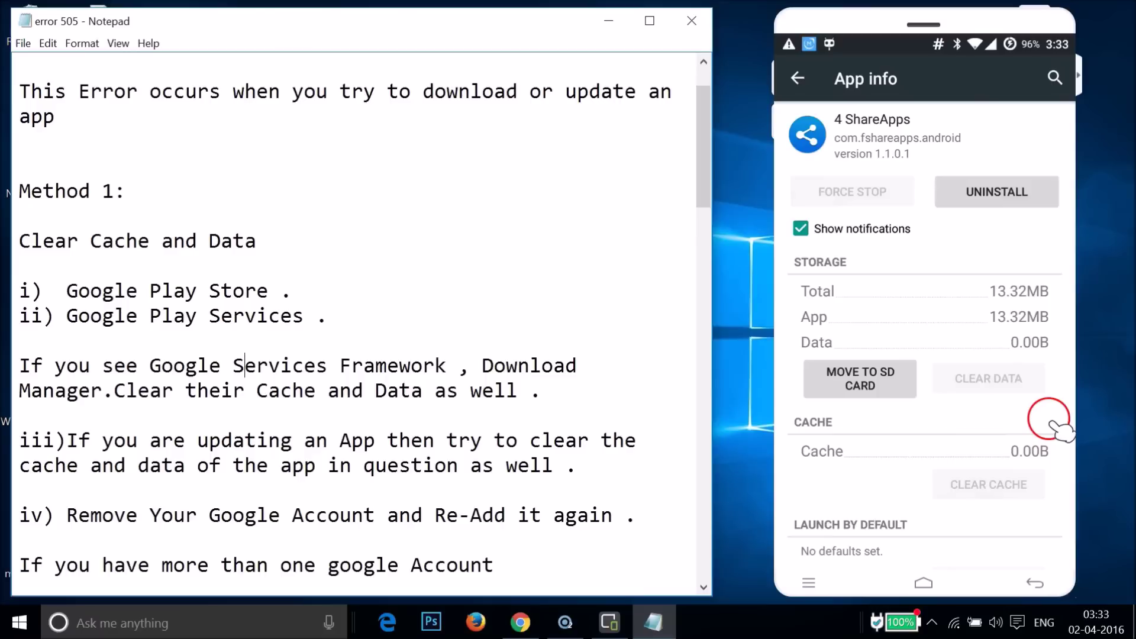
click(798, 78)
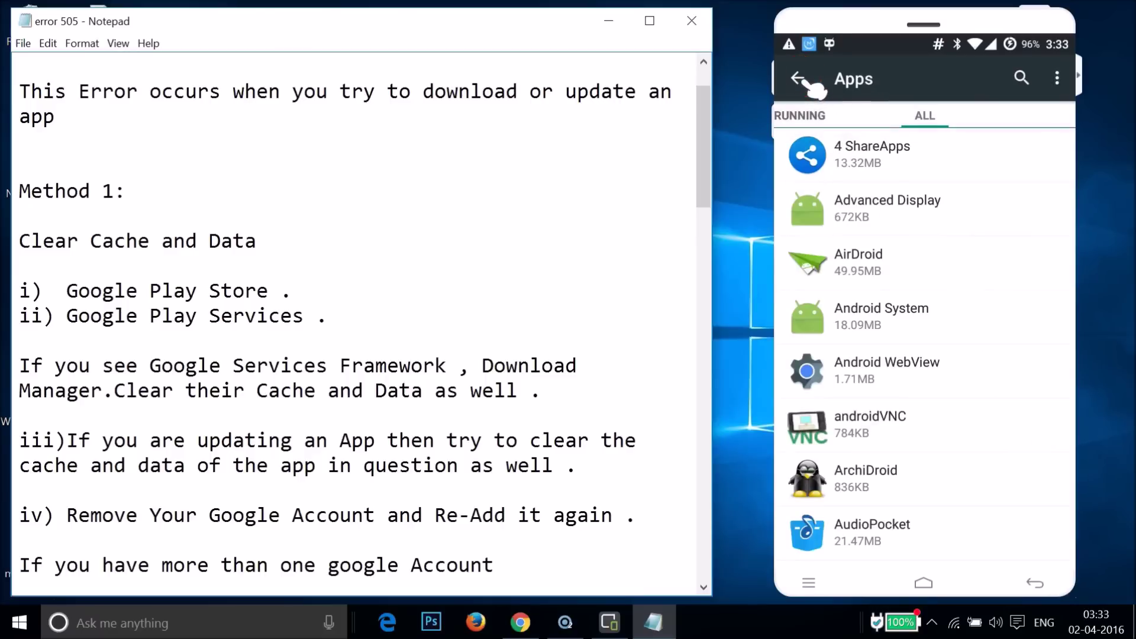
Scroll the notes to Steps 1–3 on re-adding the Google account and return the phone home.
click(280, 366)
scroll(286, 374, down, 1)
scroll(285, 374, down, 1)
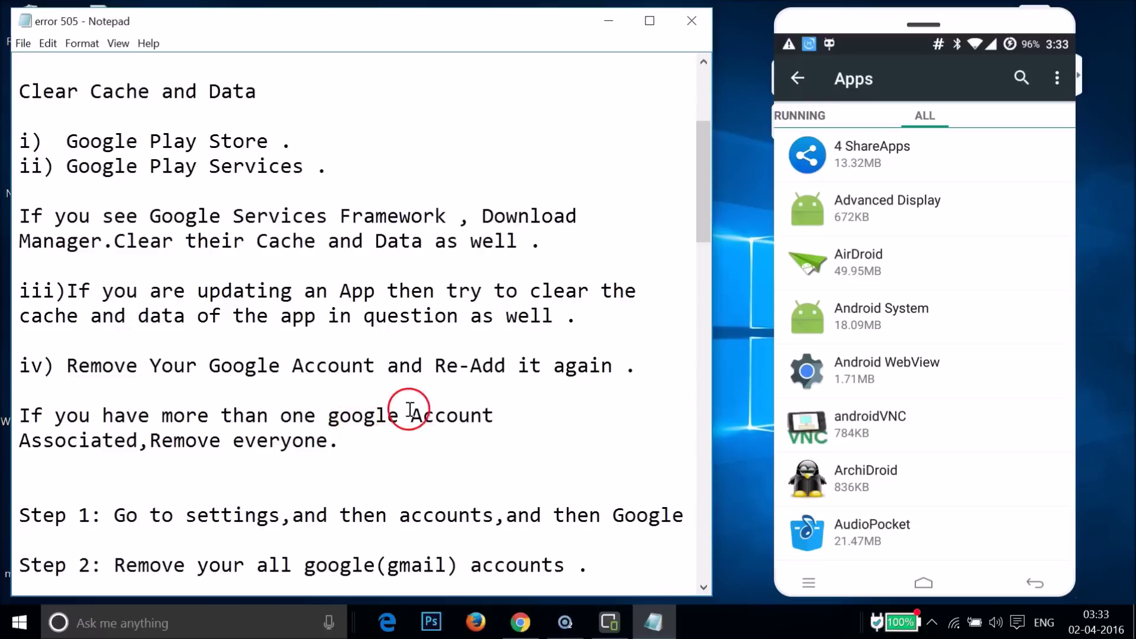
scroll(420, 408, down, 1)
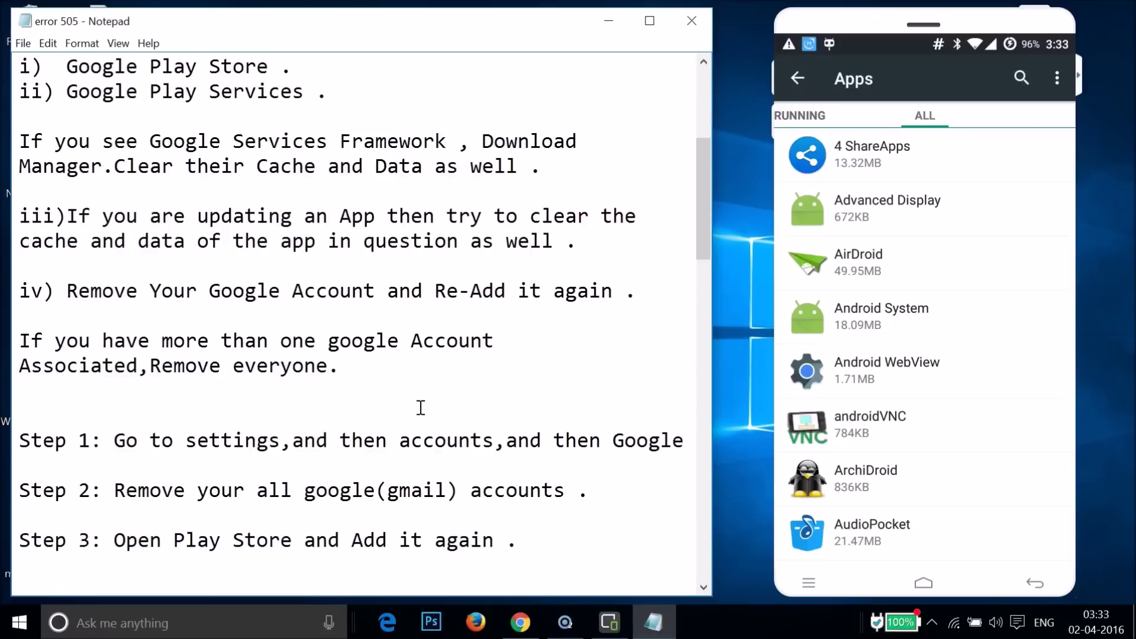
right_click(790, 455)
right_click(796, 459)
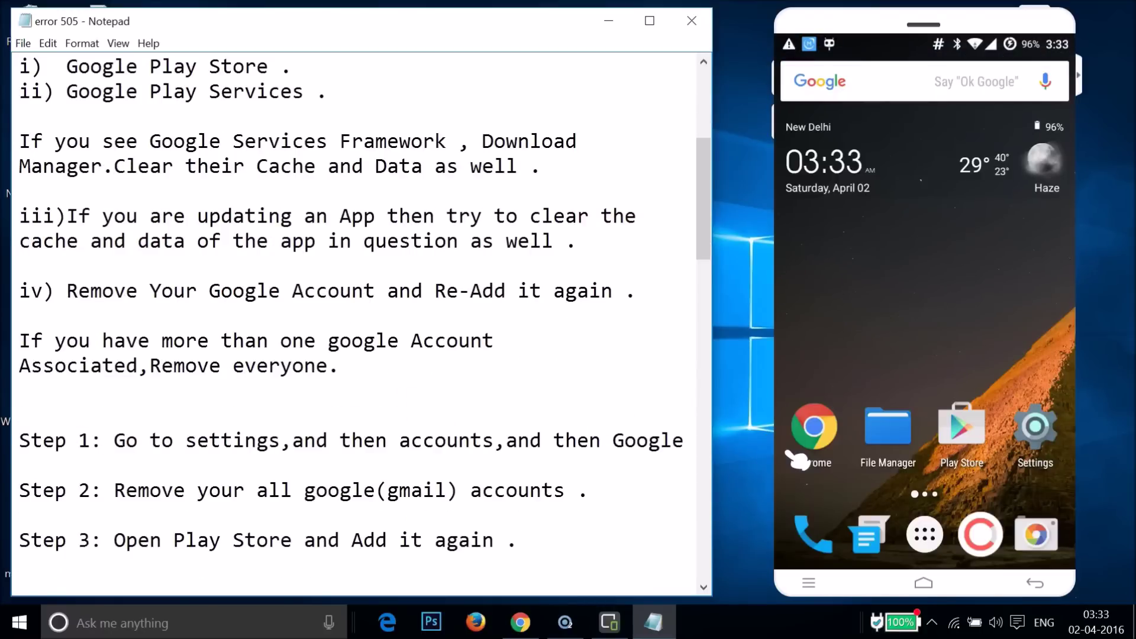
Open the Accounts section in the phone's Settings.
click(1041, 437)
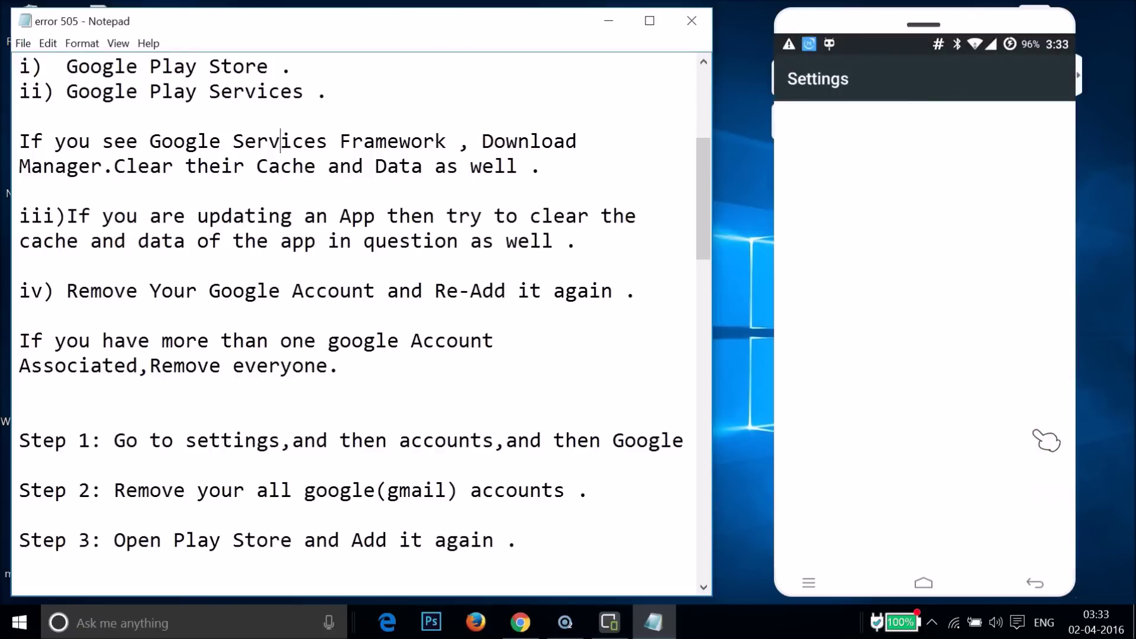
scroll(1046, 441, down, 10)
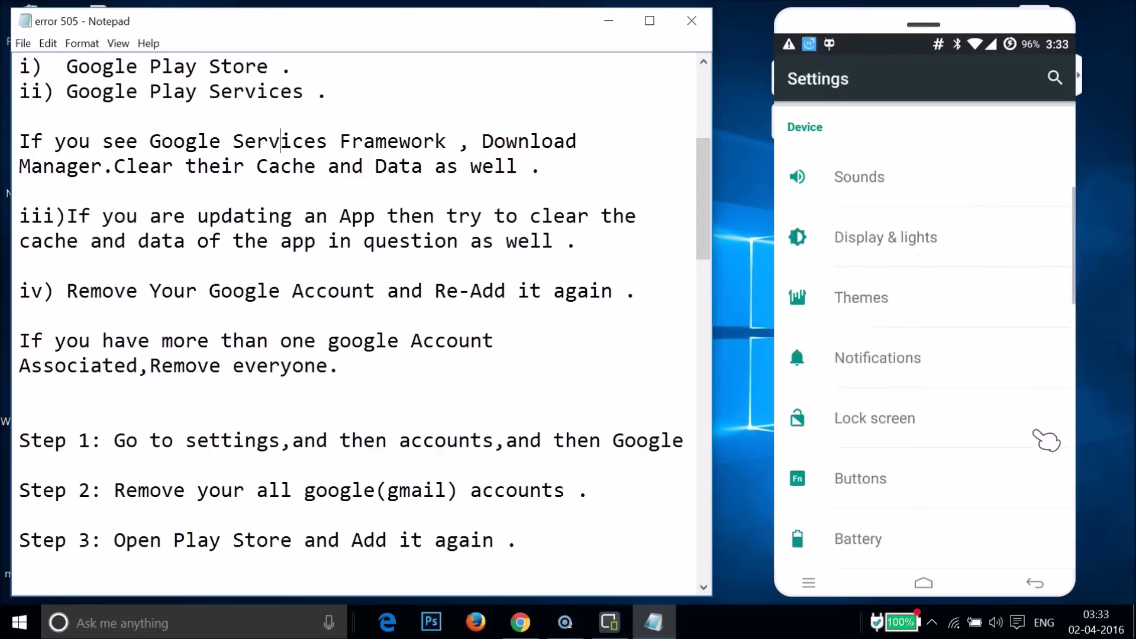
scroll(1046, 441, down, 2)
drag(1014, 355, 961, 305)
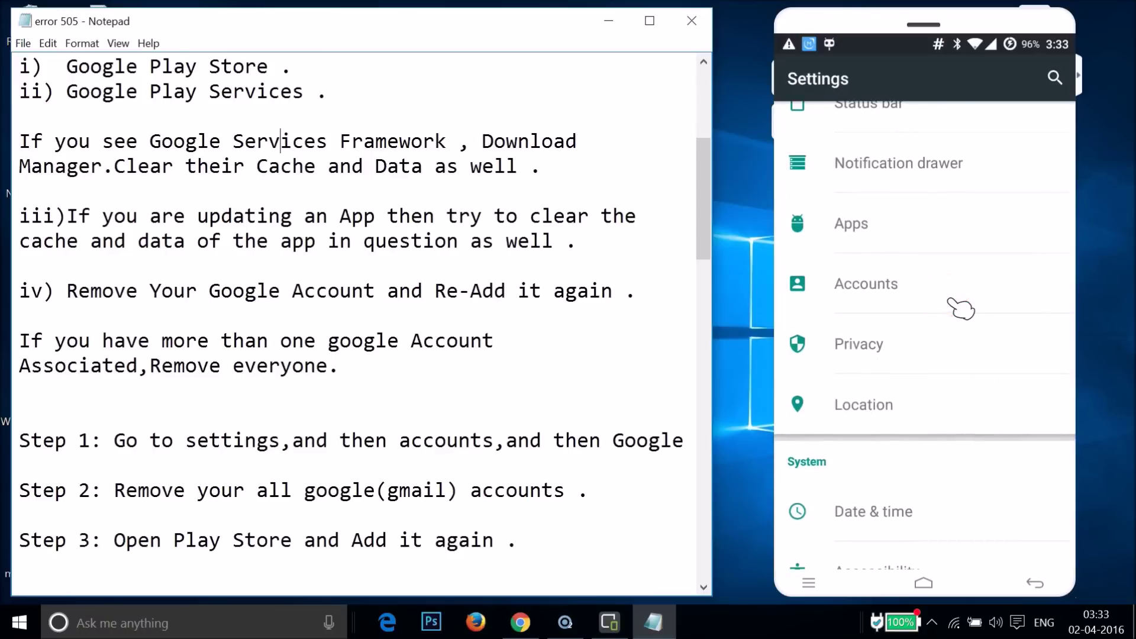
click(962, 308)
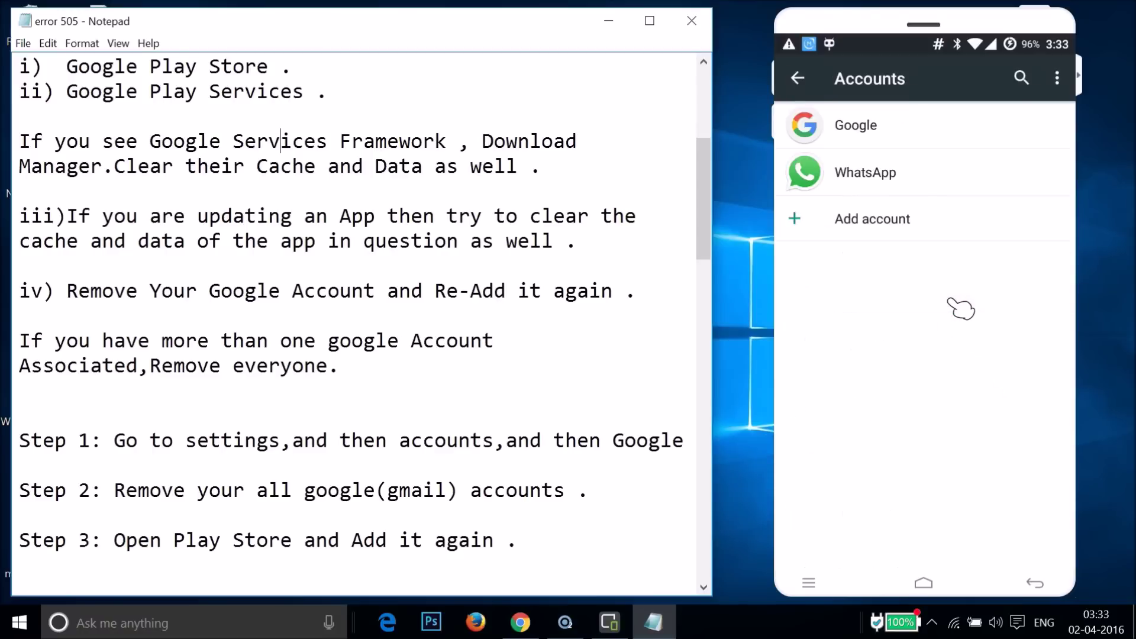
Remove the signed-in Google account via its ⋮ menu and confirm REMOVE ACCOUNT.
click(903, 132)
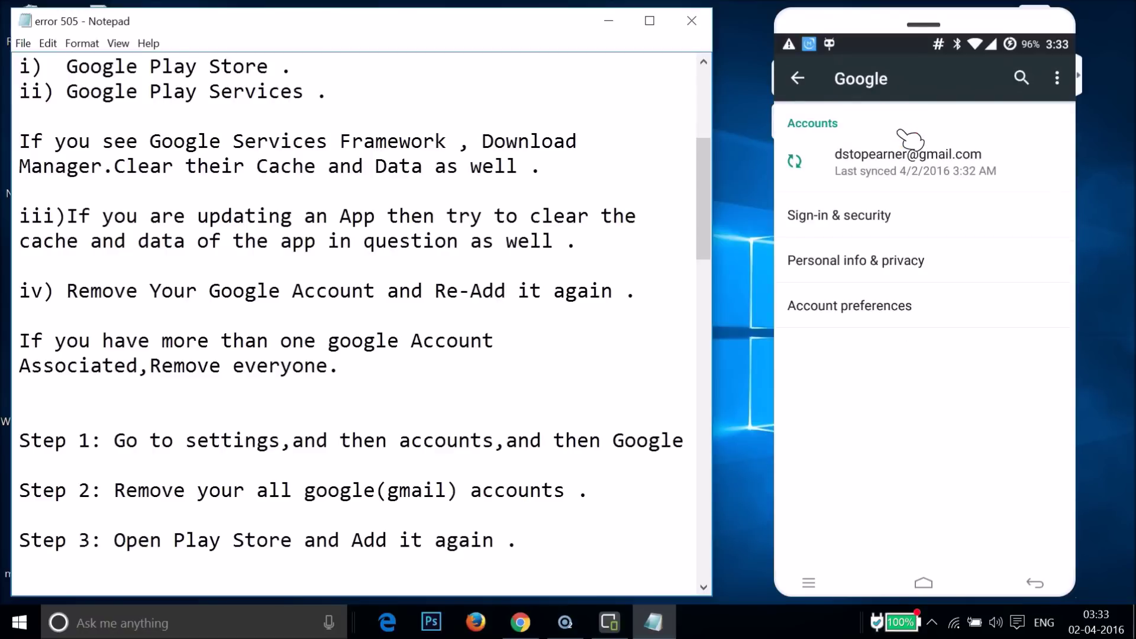
click(921, 155)
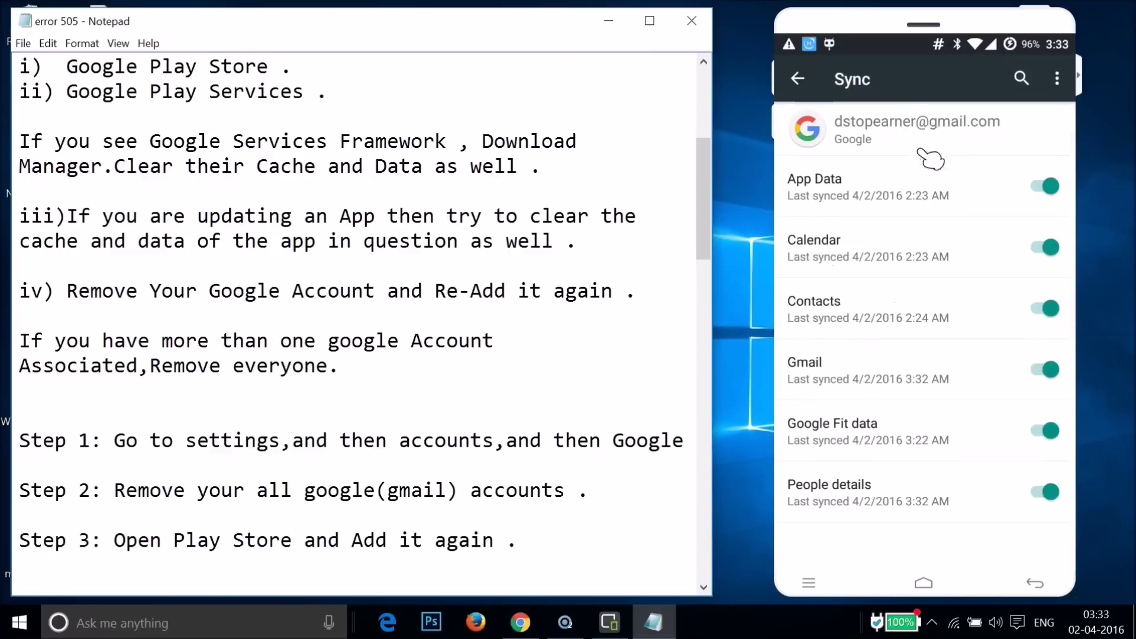
click(1058, 79)
drag(956, 77, 960, 115)
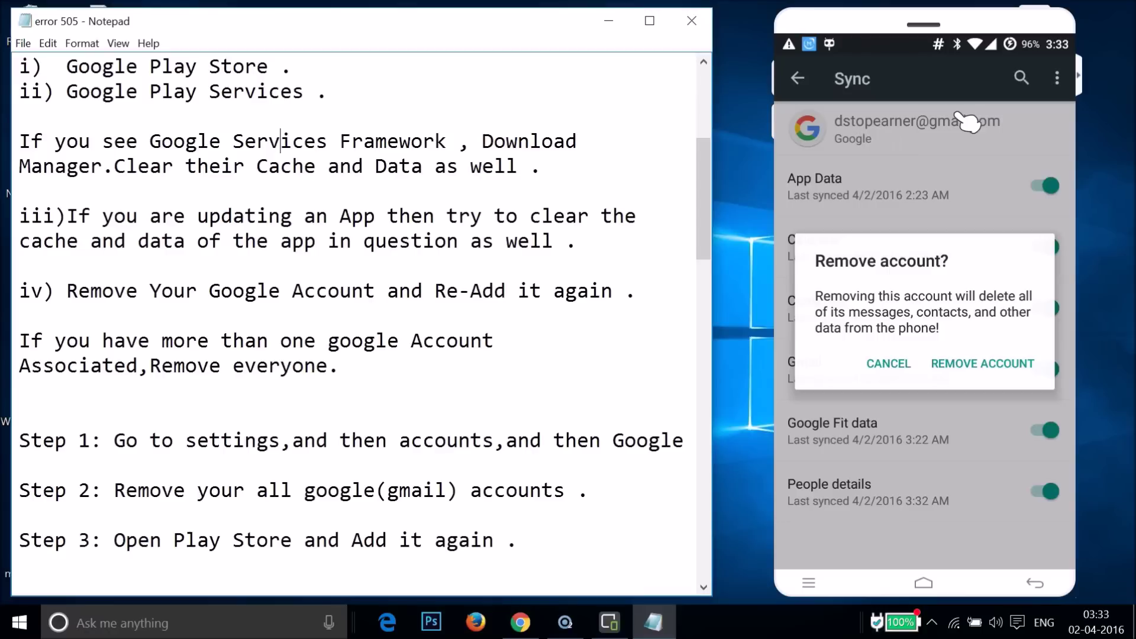
click(932, 362)
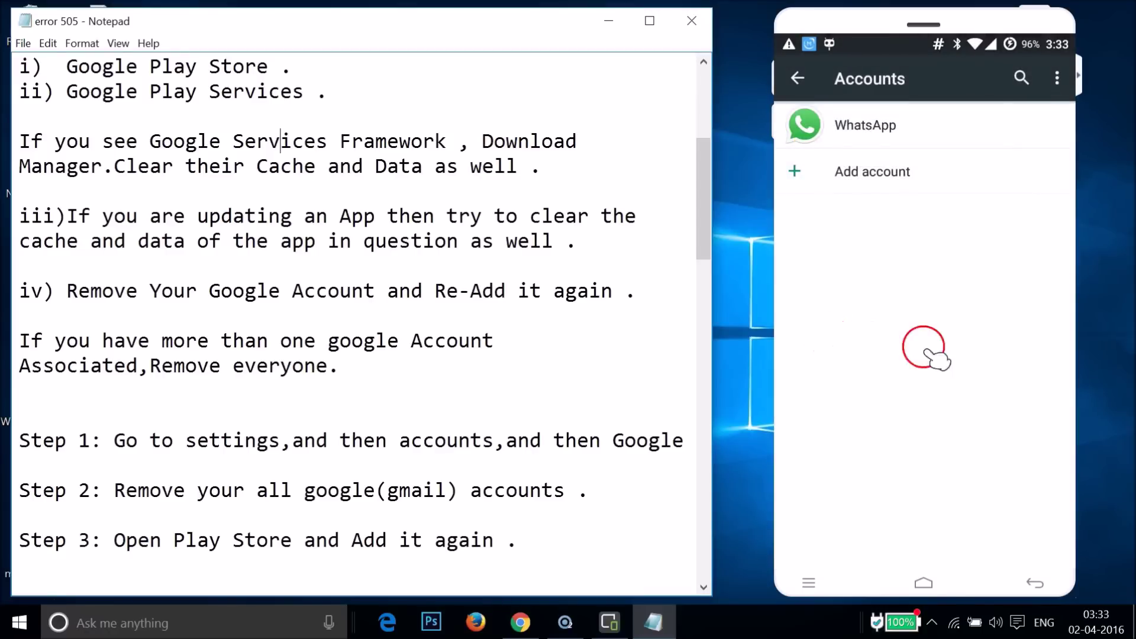
click(386, 433)
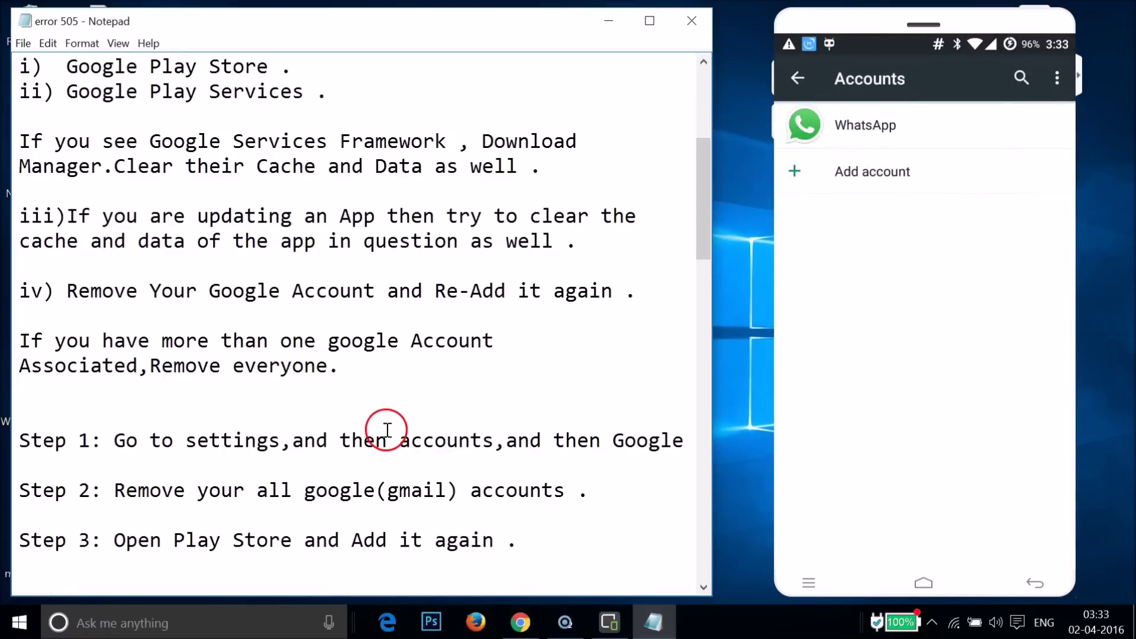
Scroll the notes down to the final restart-and-retry step.
scroll(388, 430, down, 1)
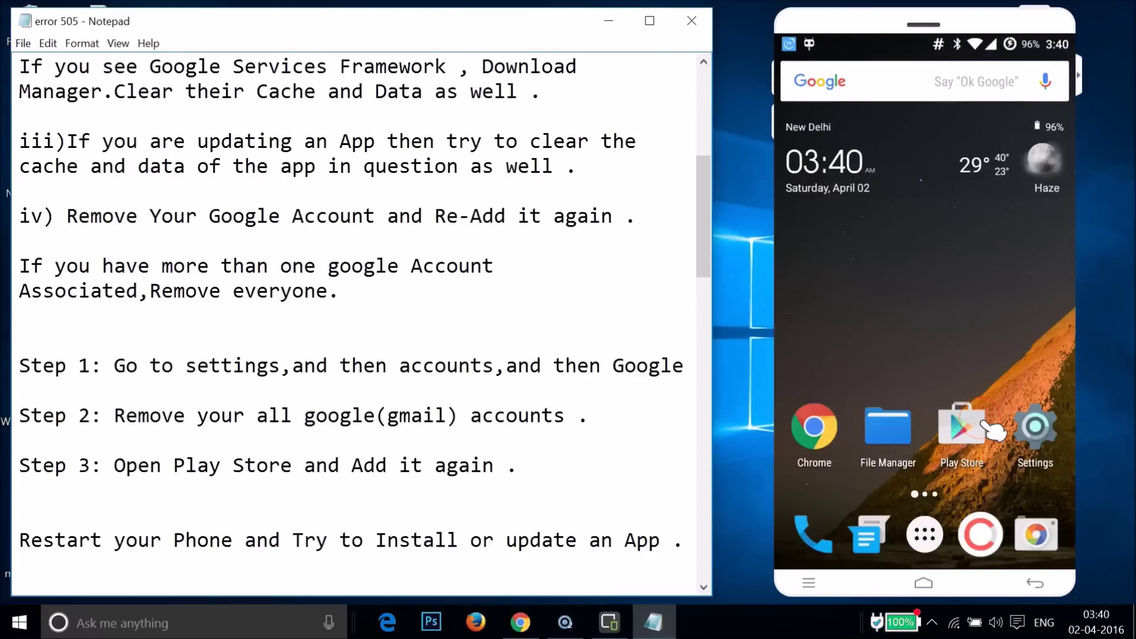
Open Play Store and enter the account's Gmail address to begin sign-in.
click(985, 425)
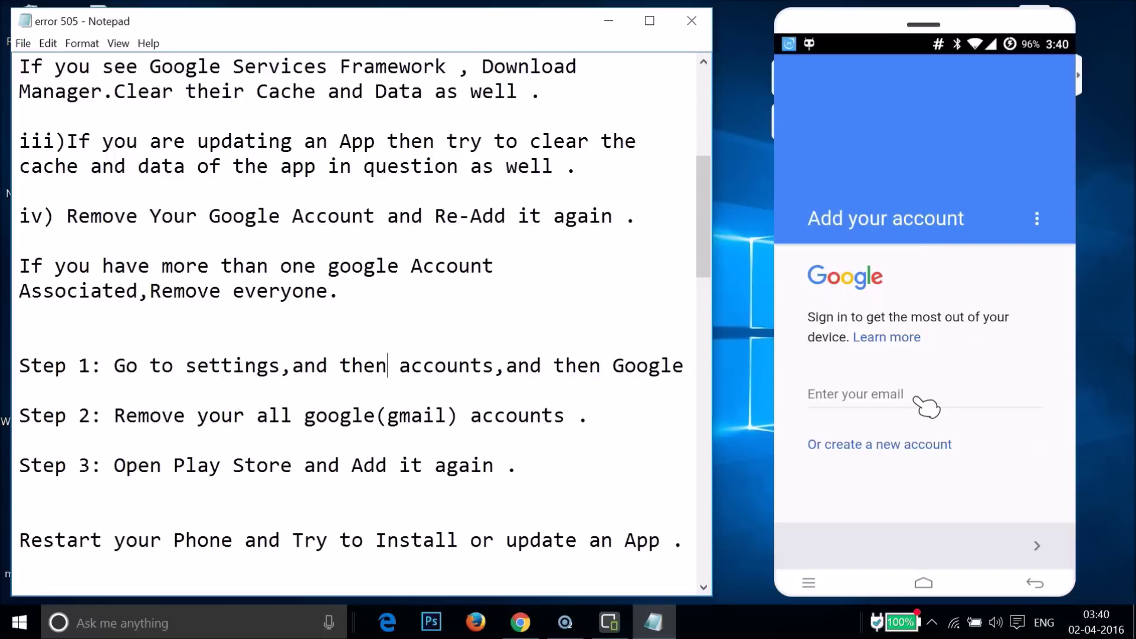
click(926, 408)
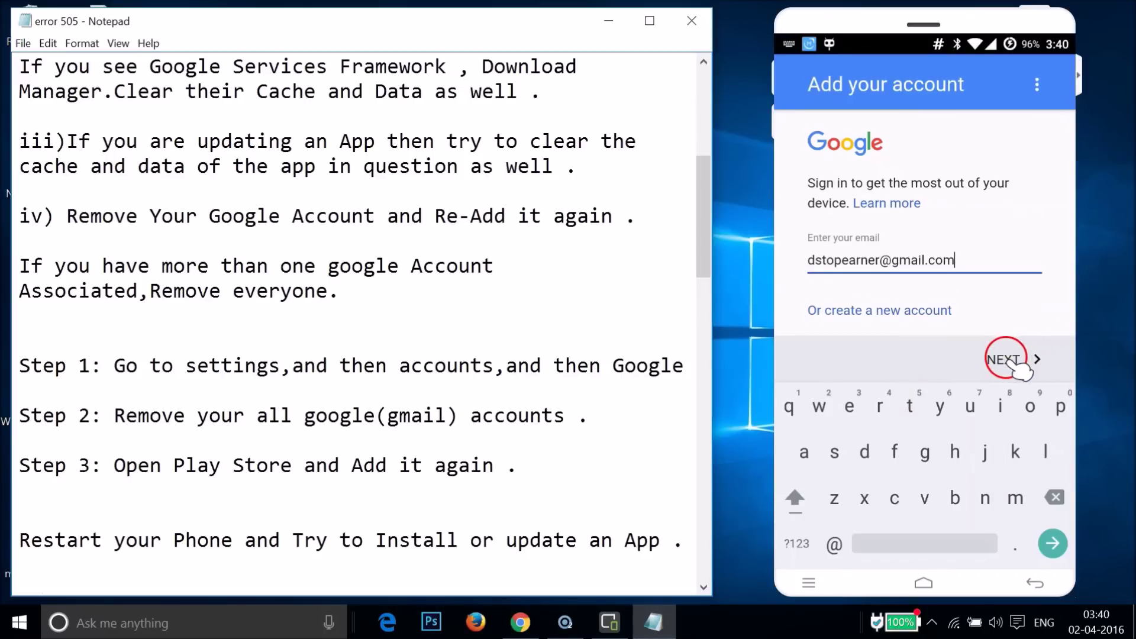
click(1009, 360)
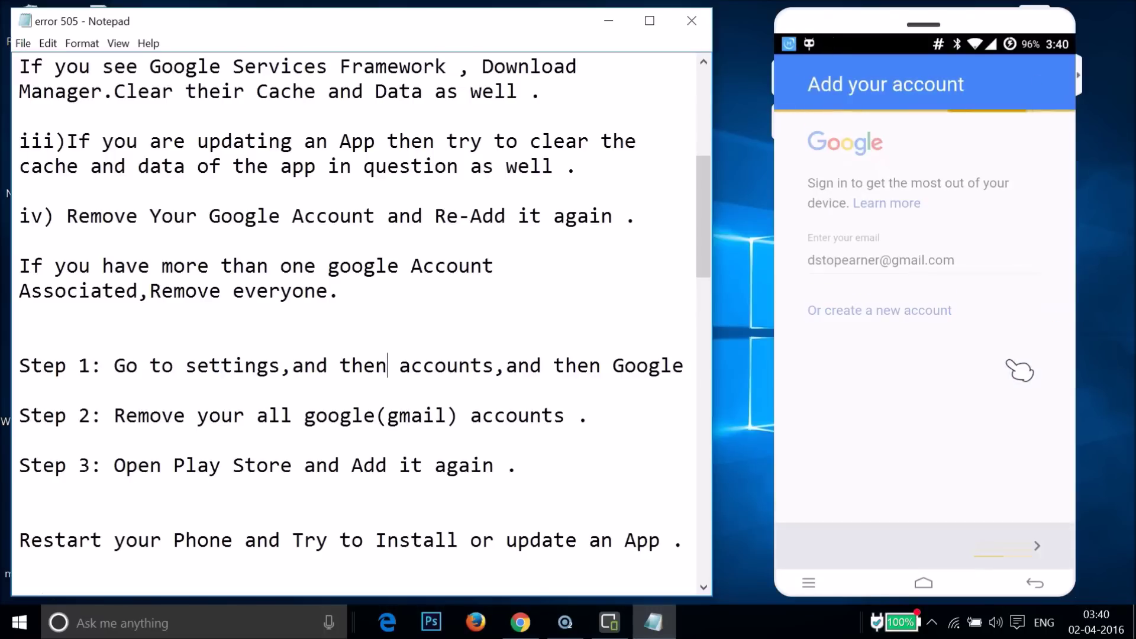
Paste the account password, sign in, and accept the Google terms of service.
click(877, 146)
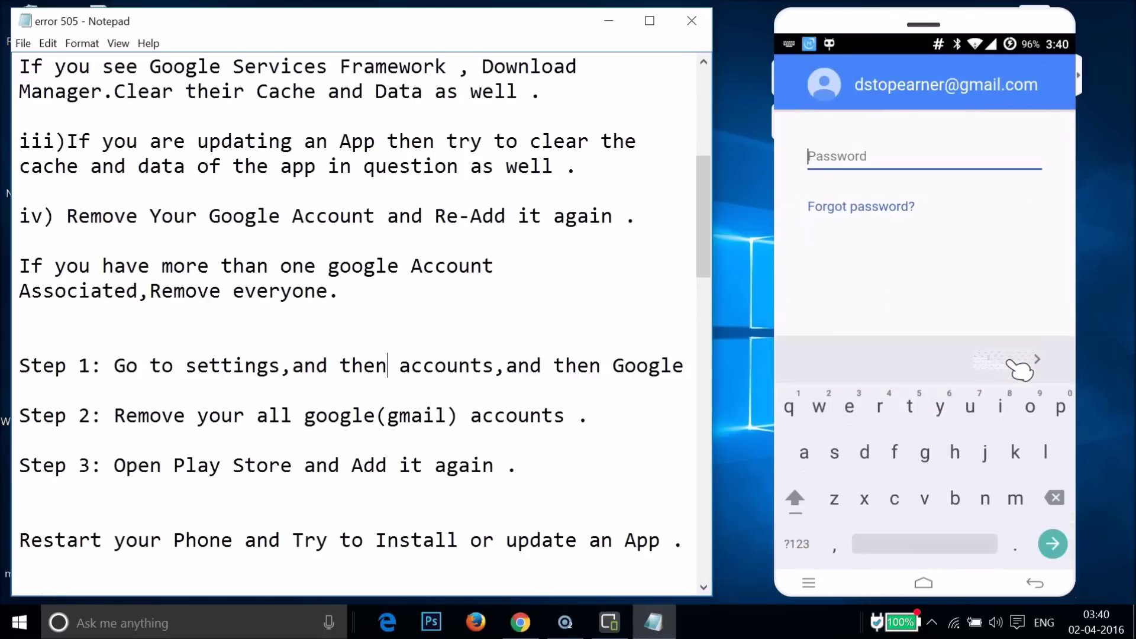
key(ctrl+v)
click(1000, 359)
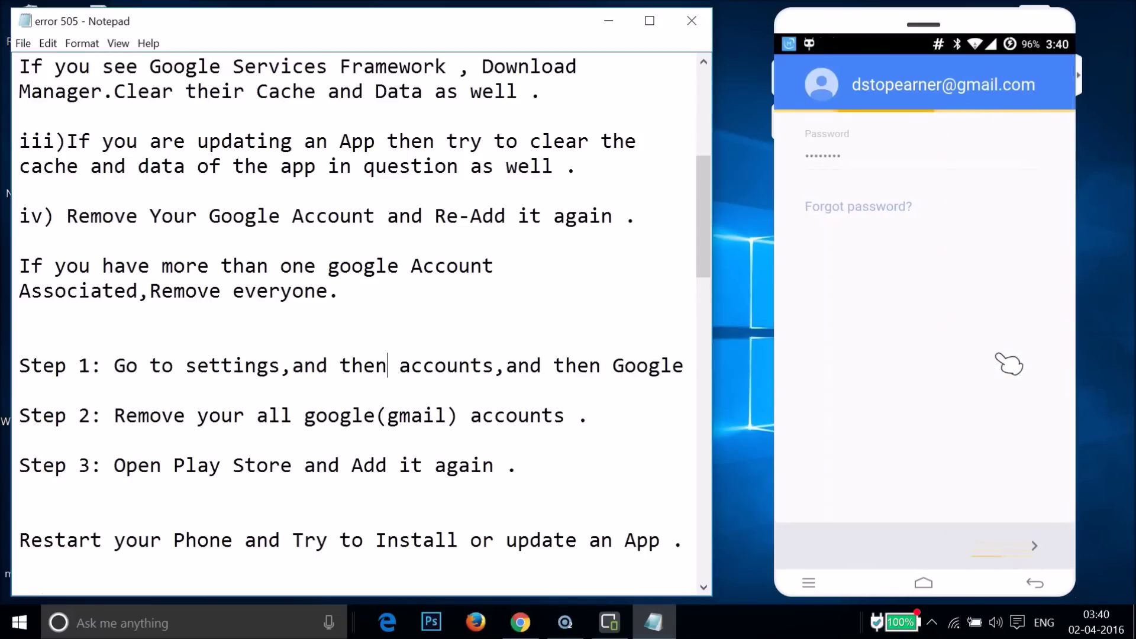
drag(1012, 473, 1014, 543)
click(944, 423)
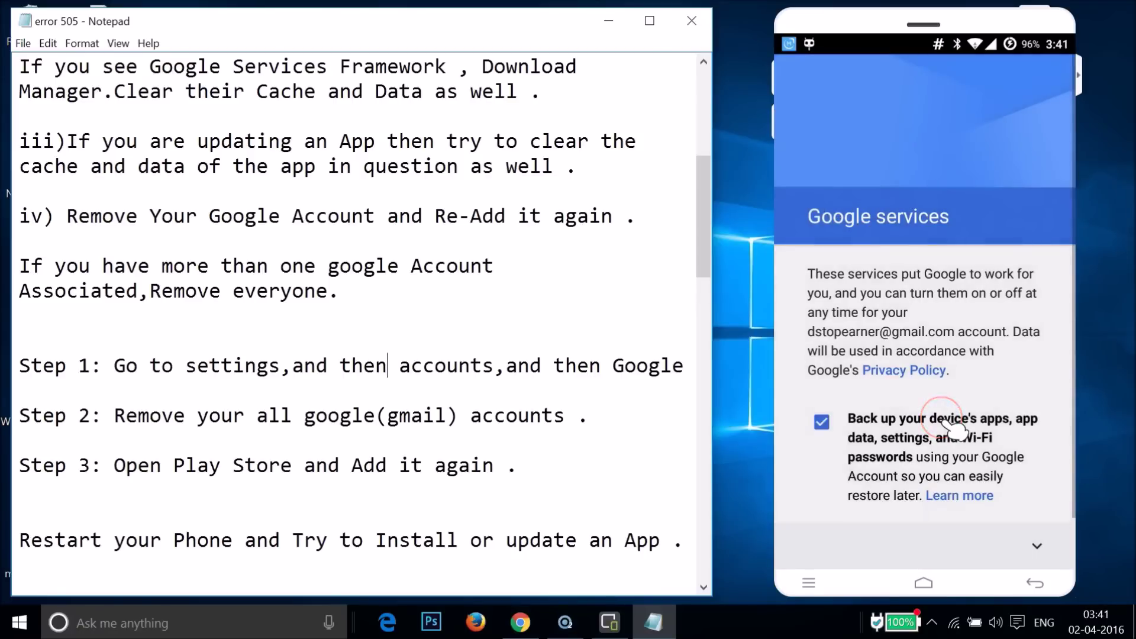
Confirm Google services, skip payment info with No thanks, and get started on Play's home page.
click(1035, 547)
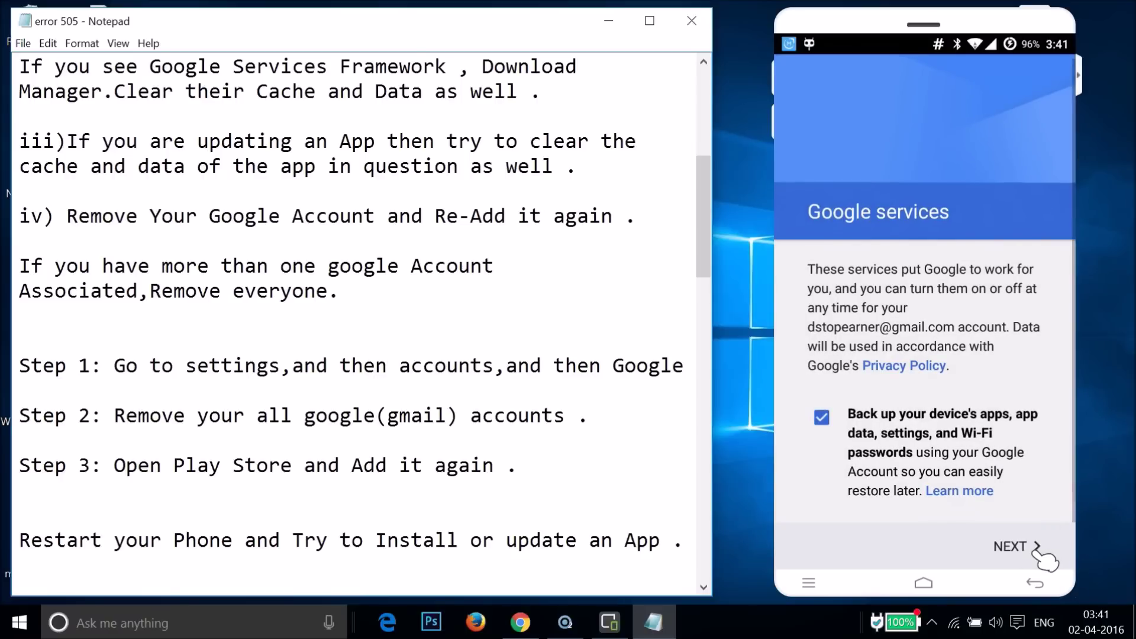
click(1010, 547)
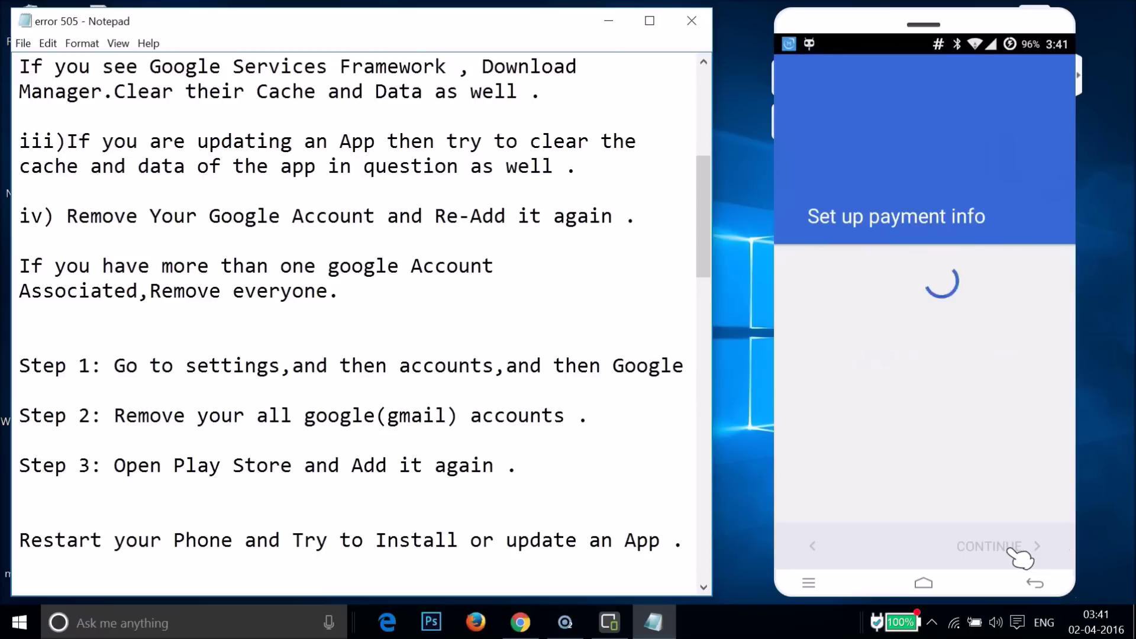
click(863, 233)
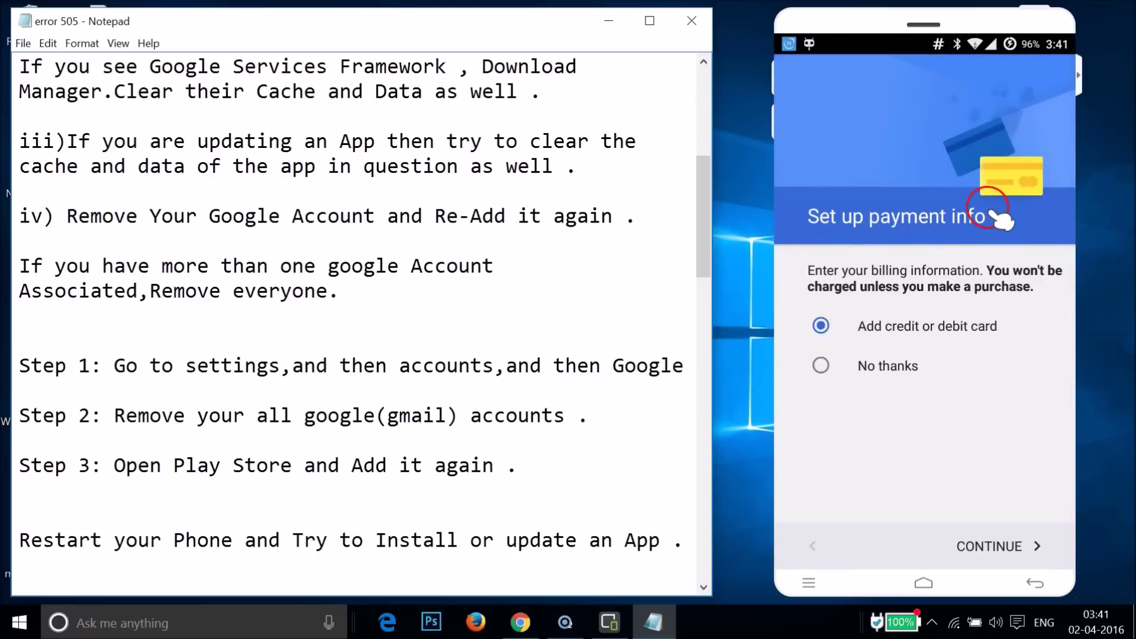
click(890, 372)
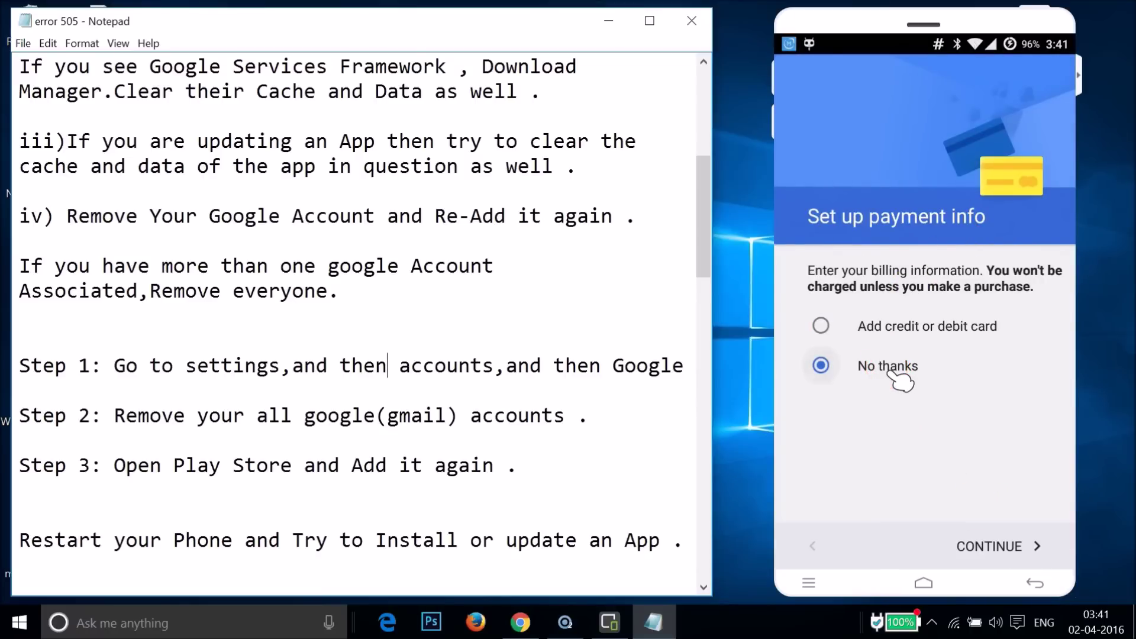
click(1009, 547)
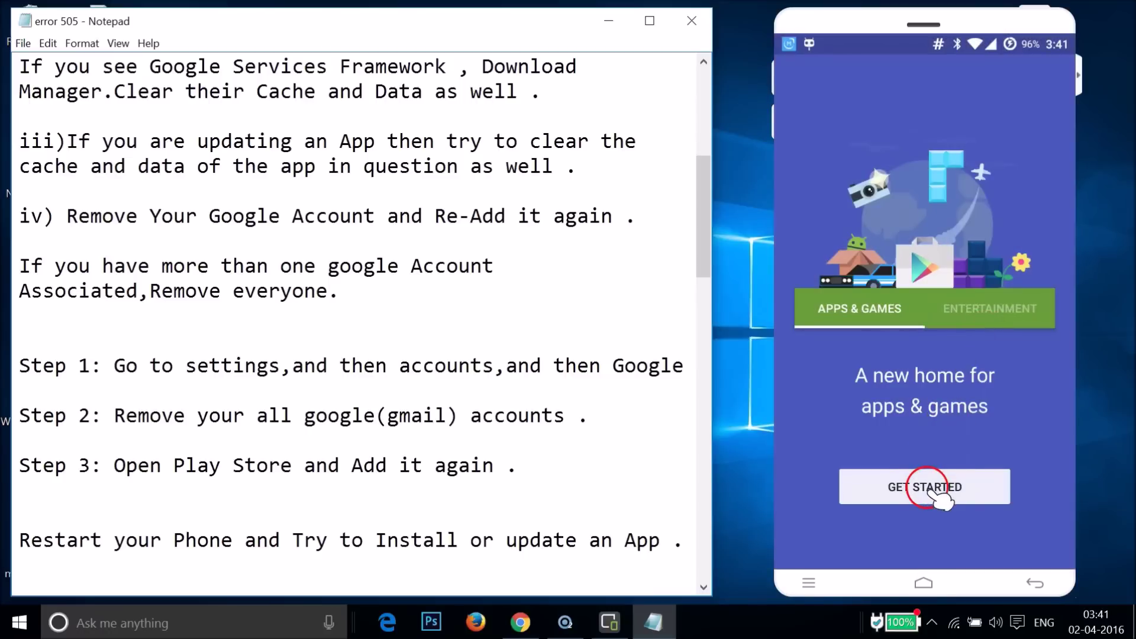
click(932, 489)
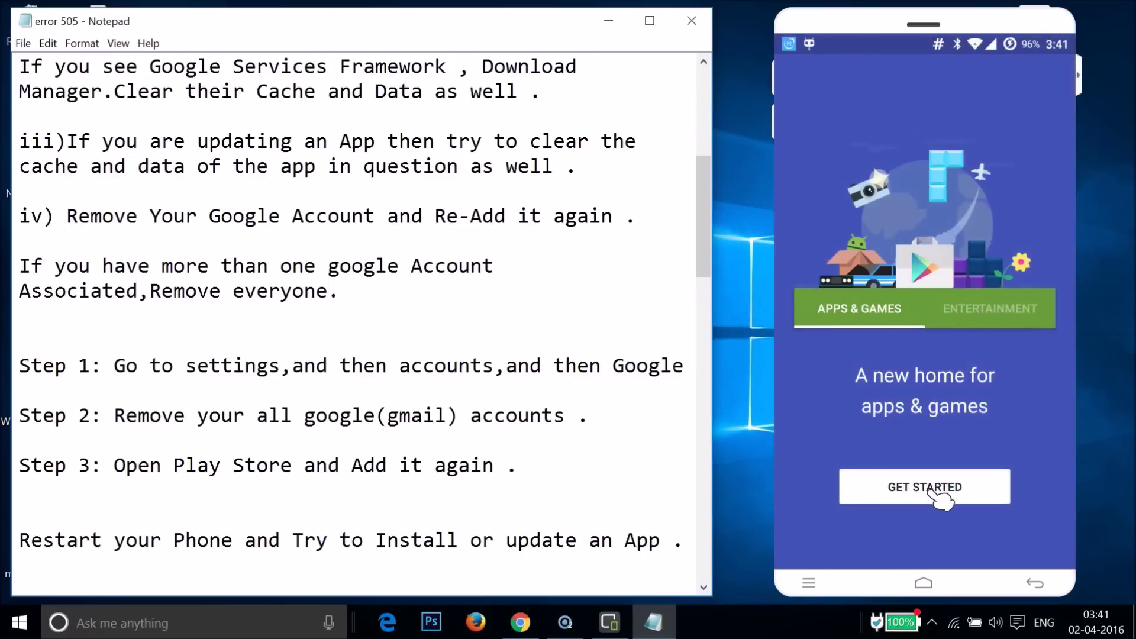
click(938, 383)
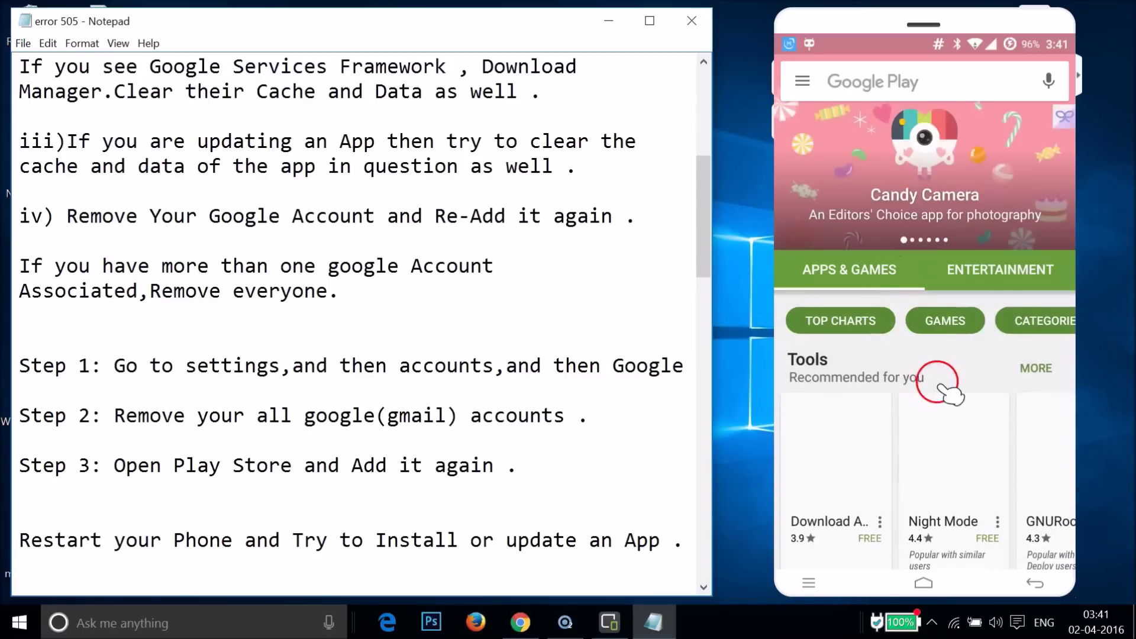
click(915, 283)
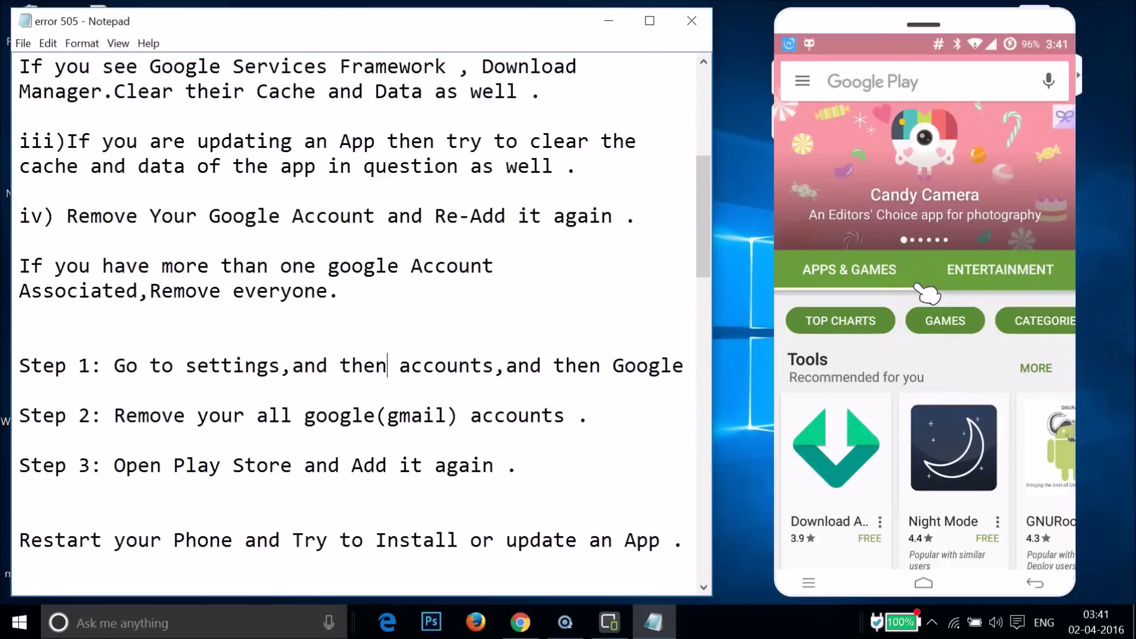
click(520, 358)
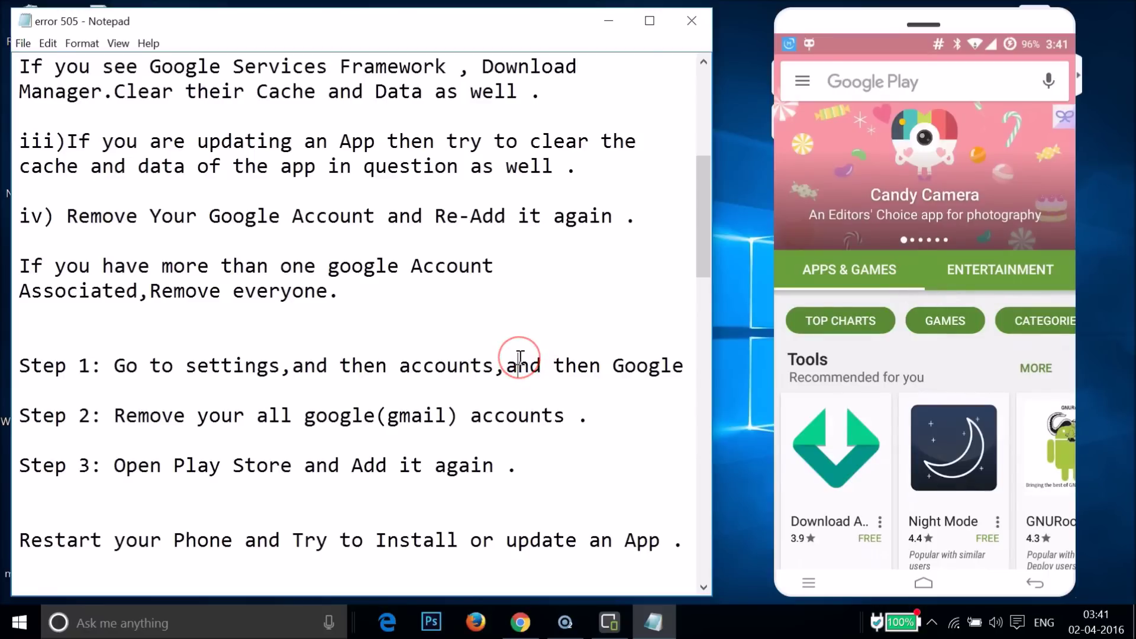
scroll(519, 358, up, 5)
scroll(520, 358, down, 2)
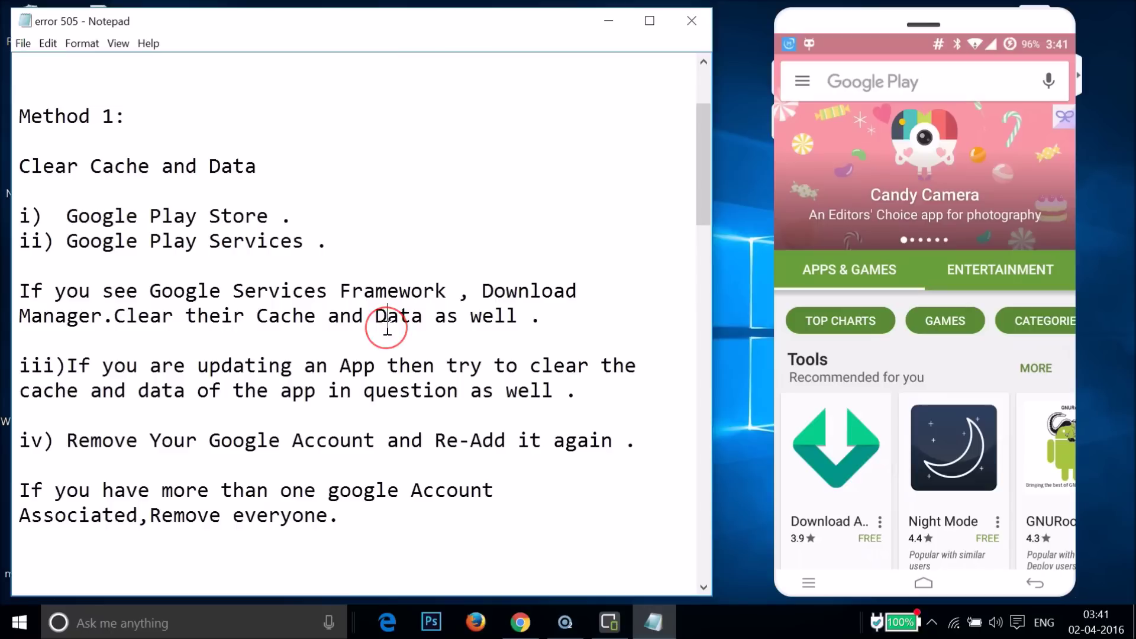
scroll(388, 323, down, 1)
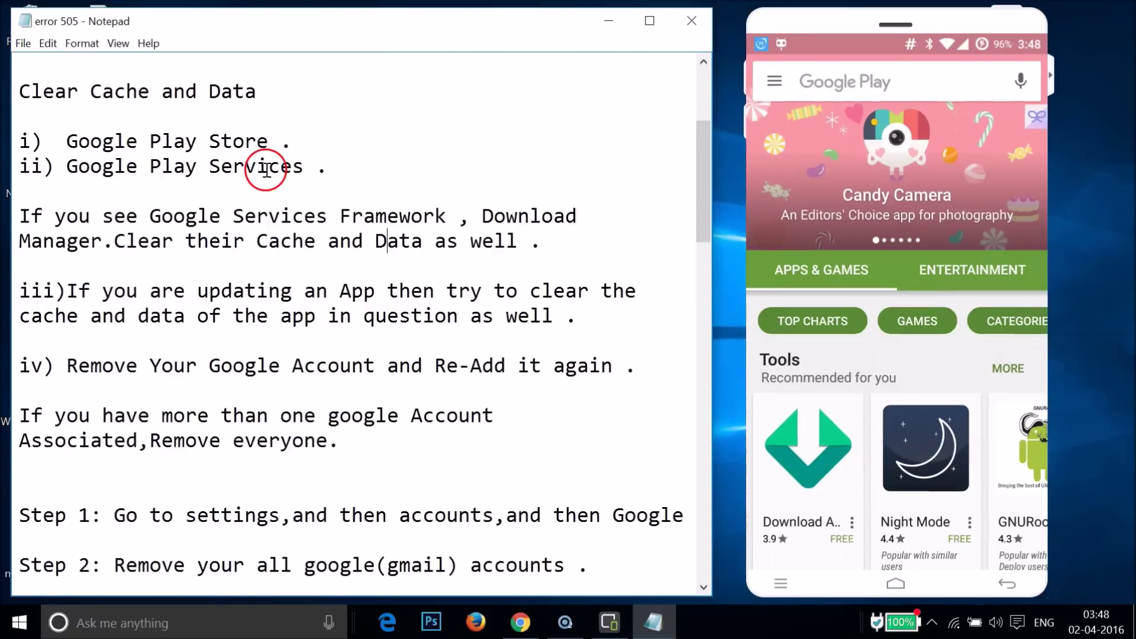
scroll(267, 170, up, 1)
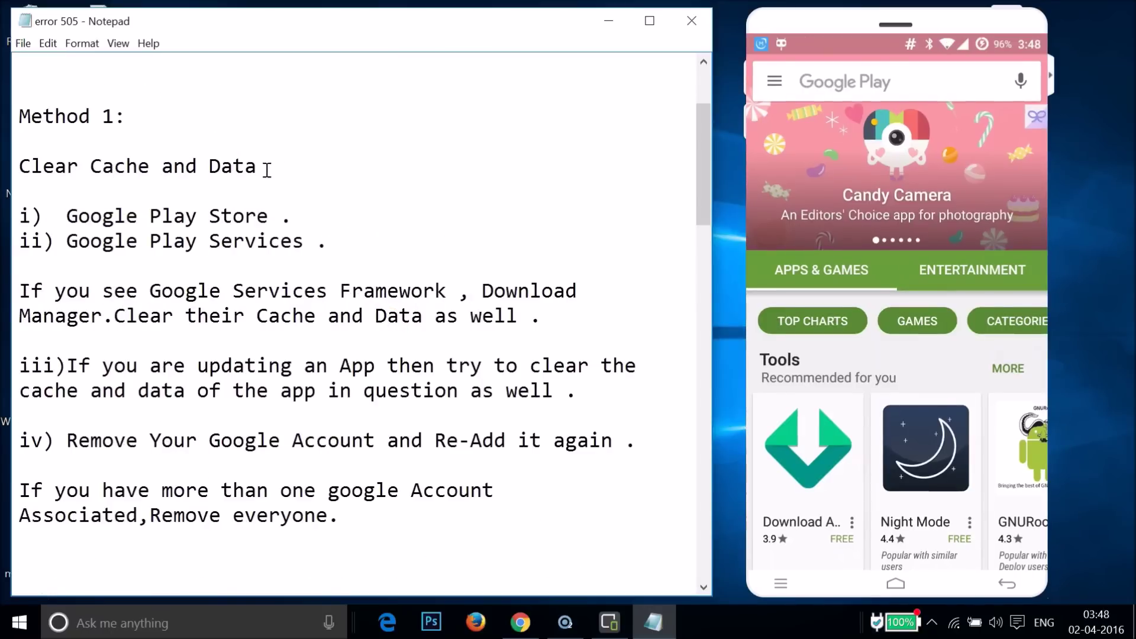
scroll(267, 170, down, 1)
click(342, 242)
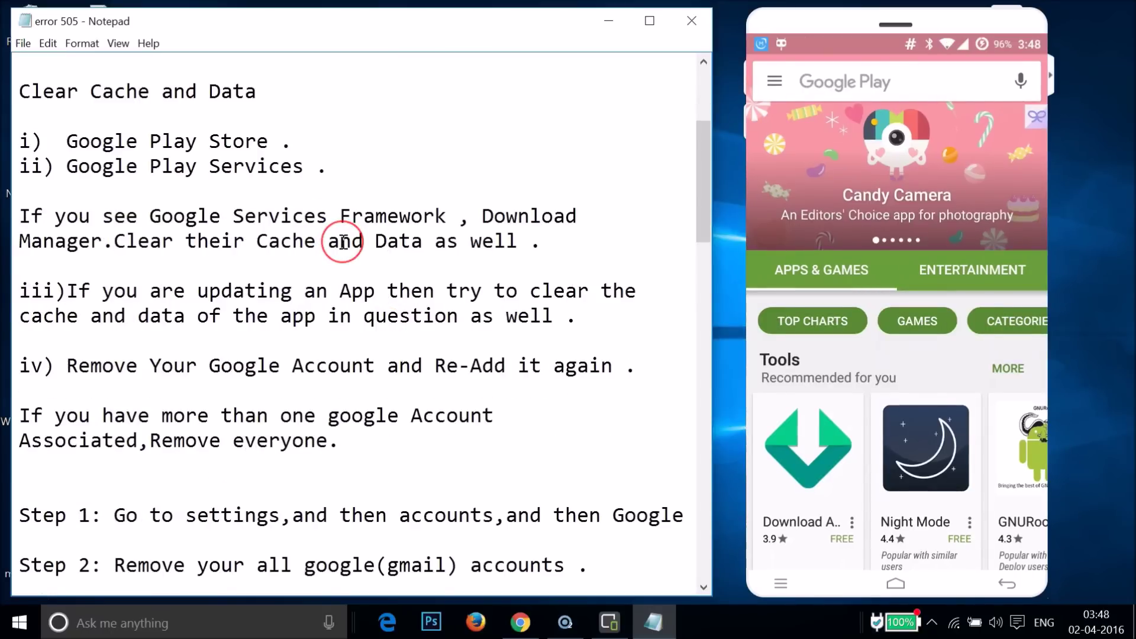
scroll(343, 242, down, 4)
scroll(343, 242, down, 5)
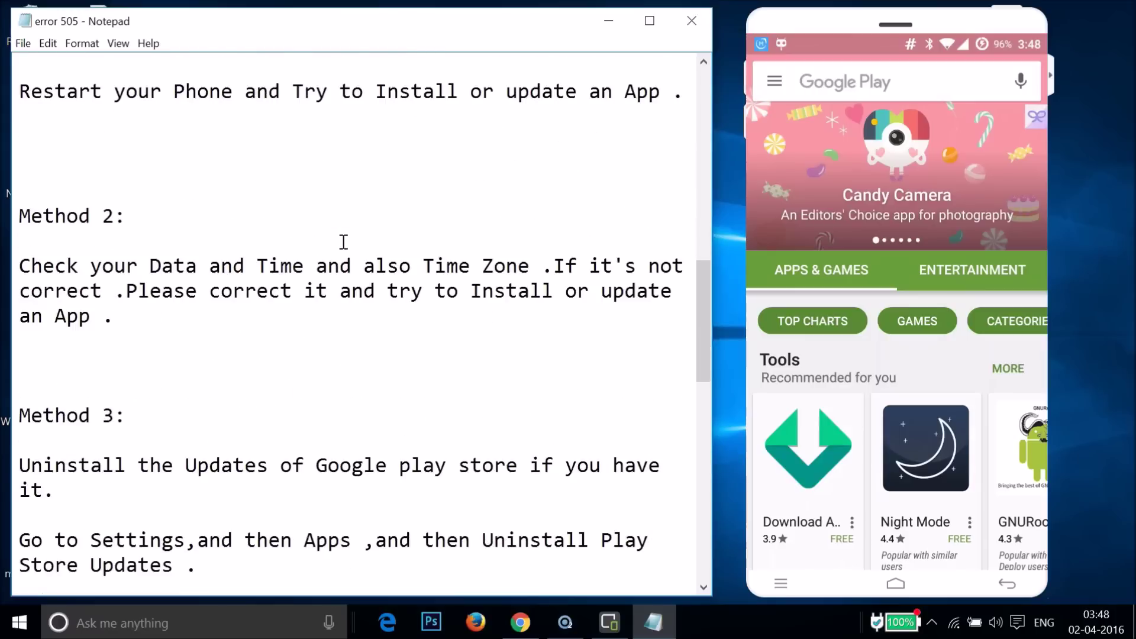
click(144, 164)
click(187, 134)
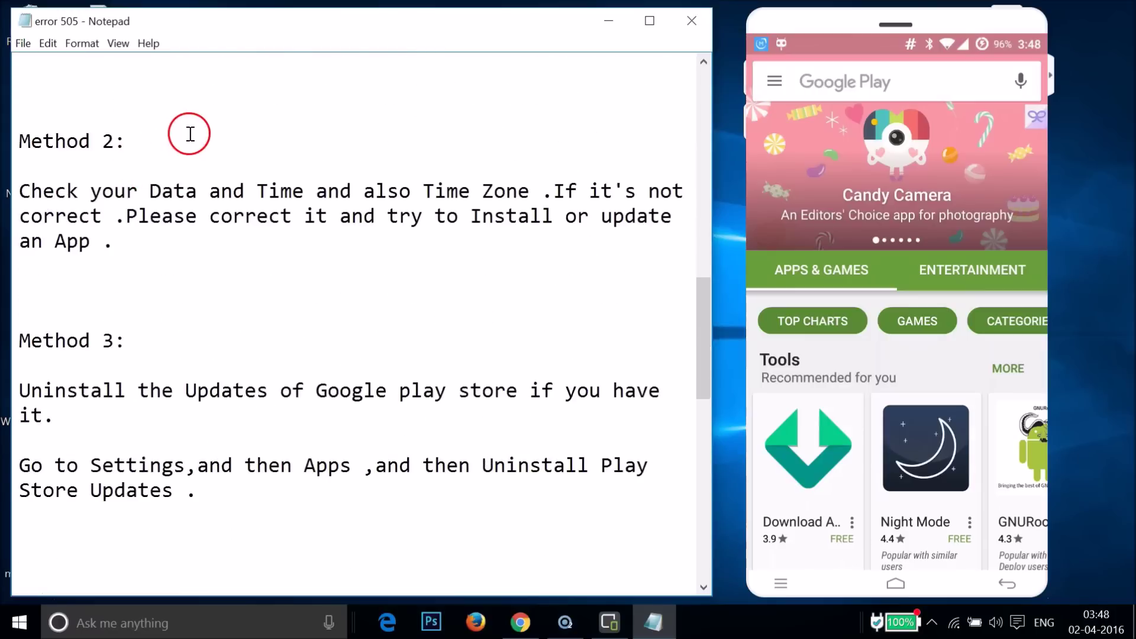
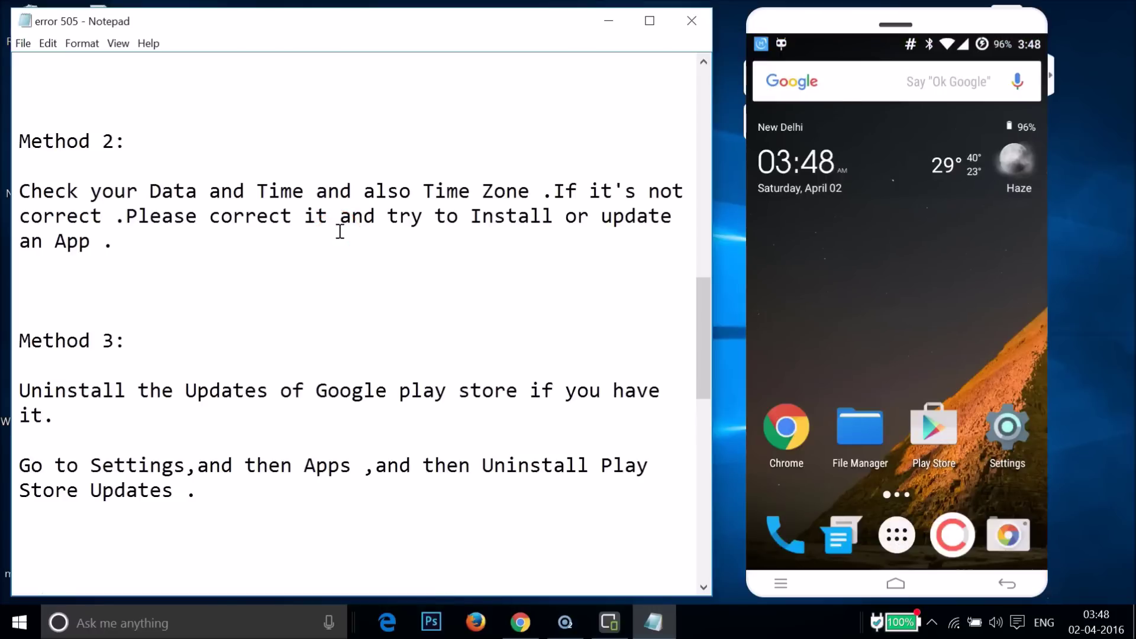
Open the phone's Settings and go to Date & time in the System section.
click(1009, 424)
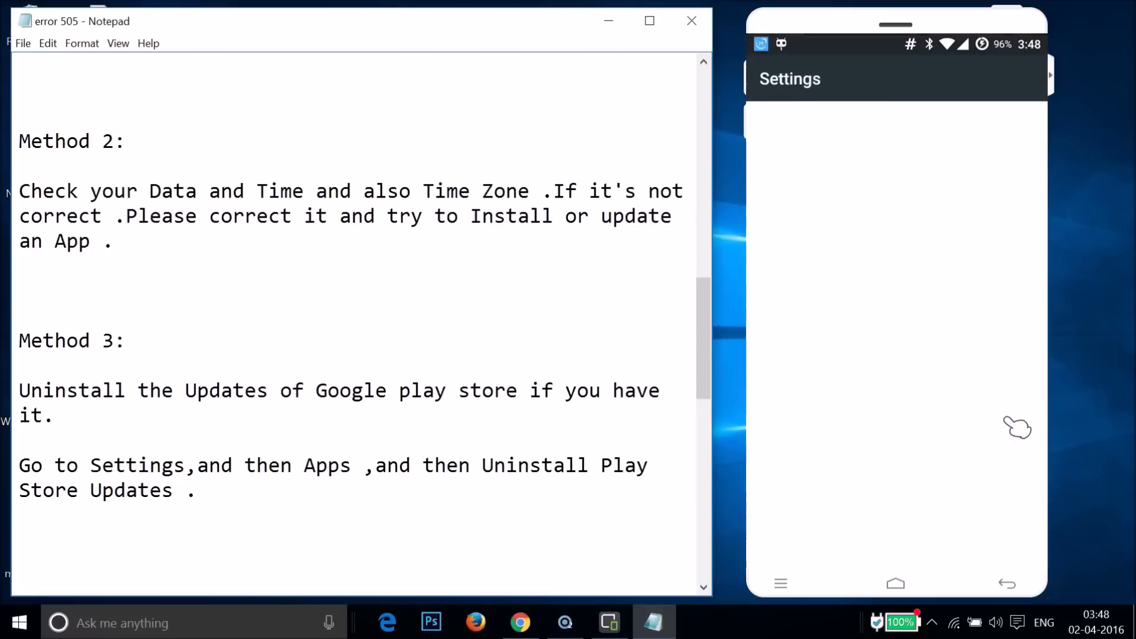
scroll(938, 362, down, 10)
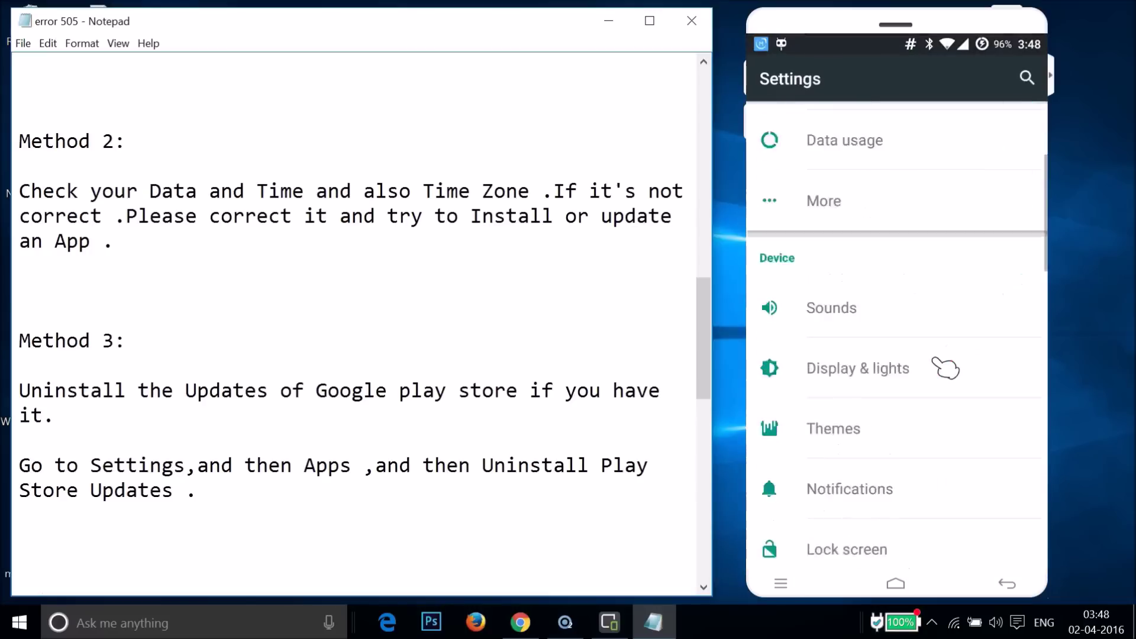
scroll(938, 362, down, 10)
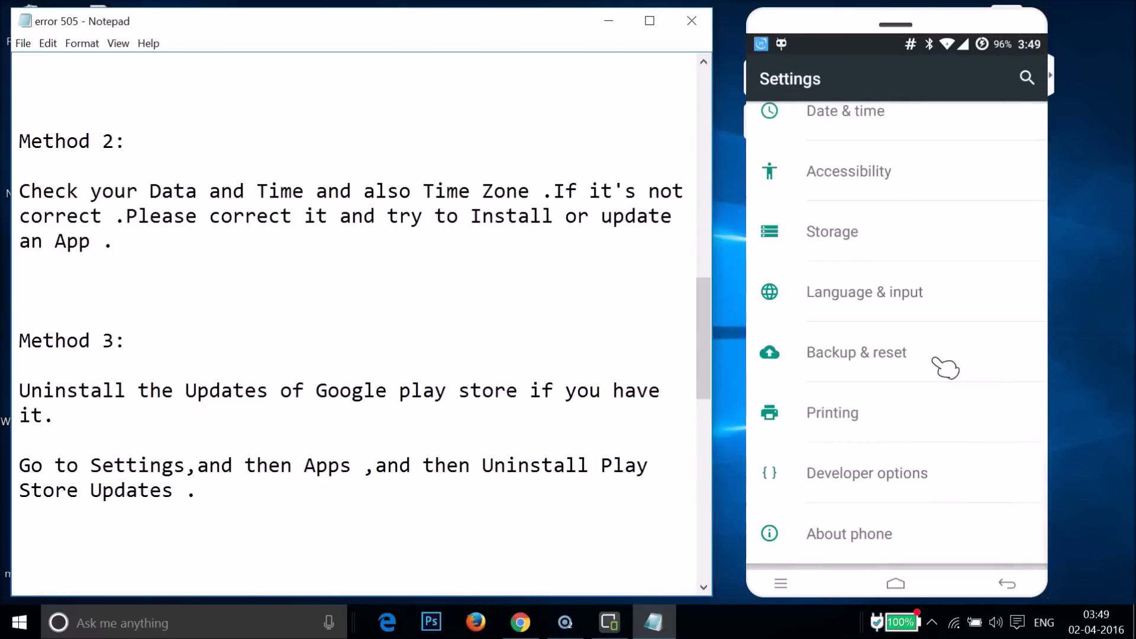
scroll(946, 367, up, 3)
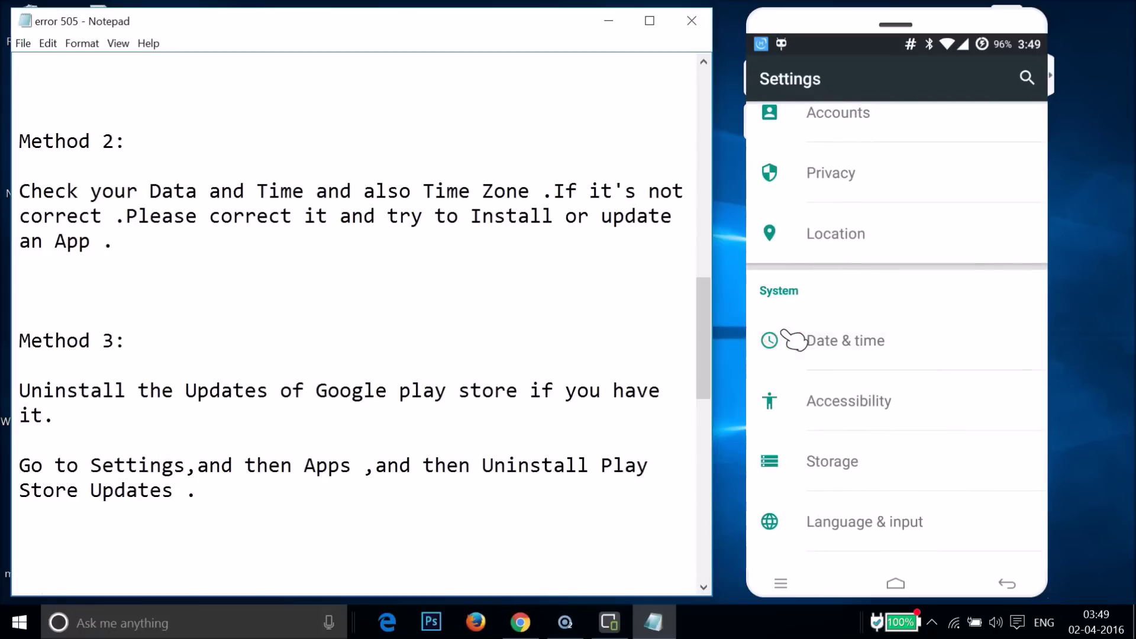
click(793, 340)
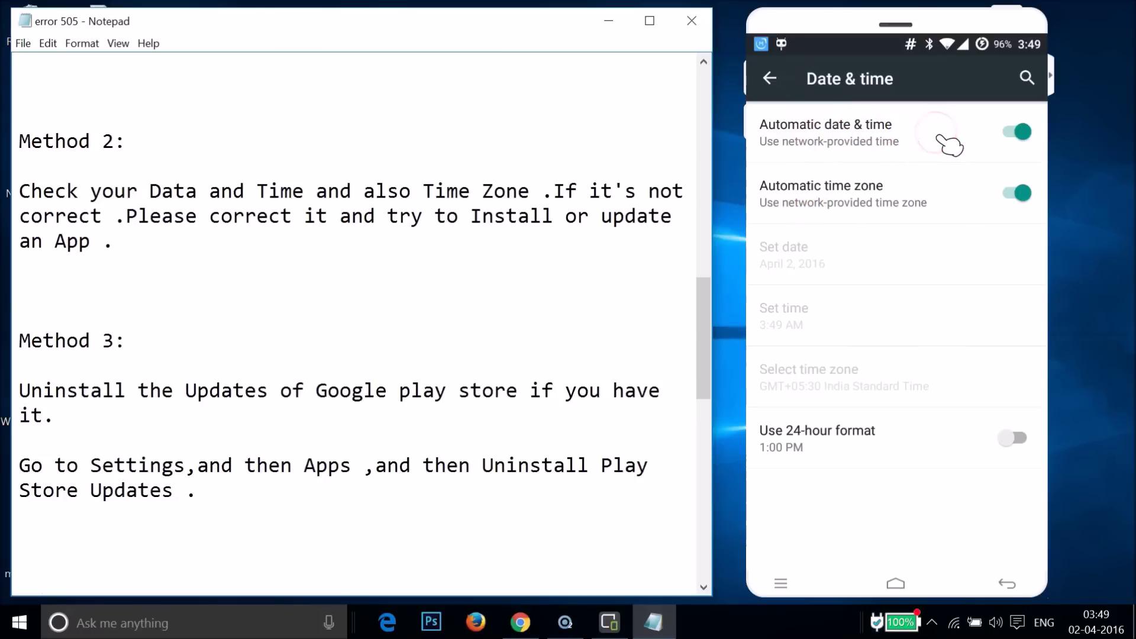
Turn off automatic date & time, leaving the date at April 2, 2016 and the time at 3:49 AM.
click(947, 142)
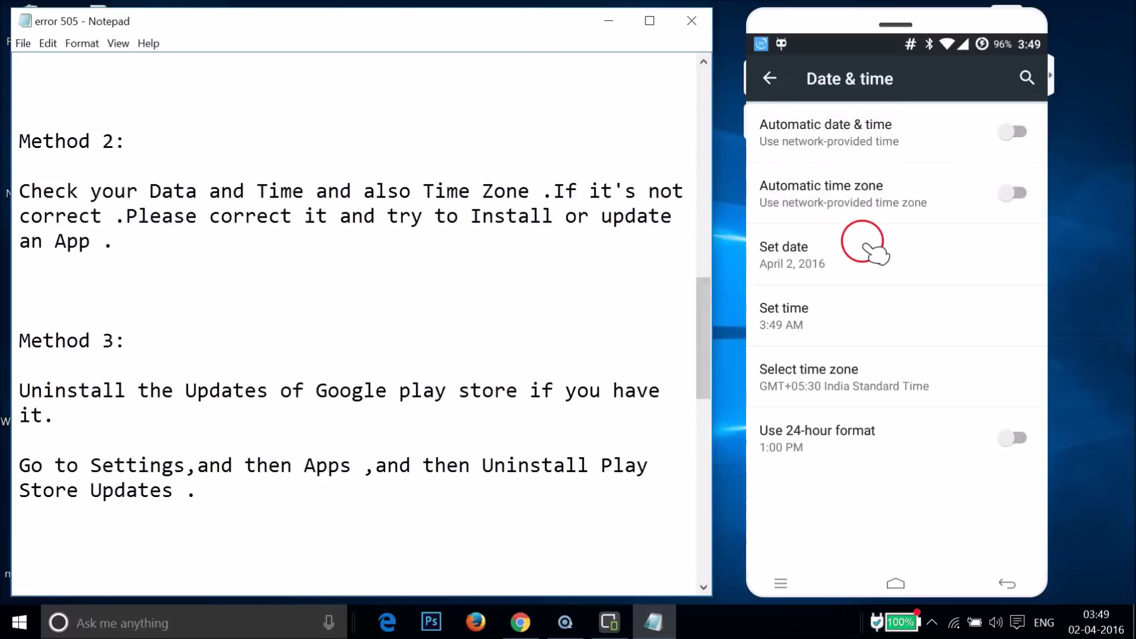
click(868, 265)
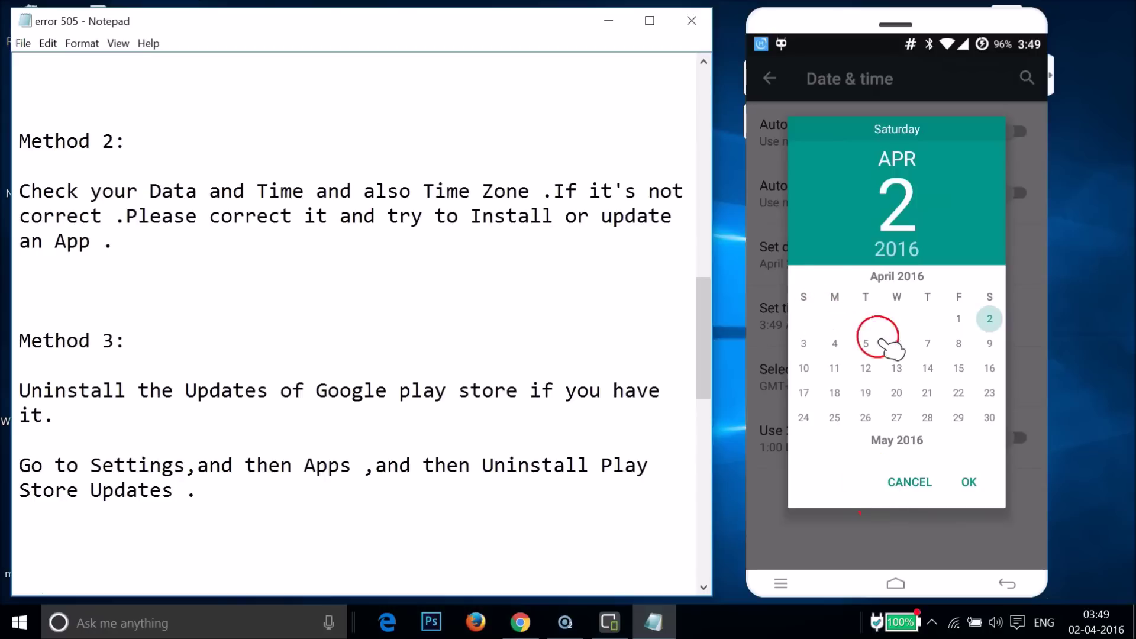
click(907, 484)
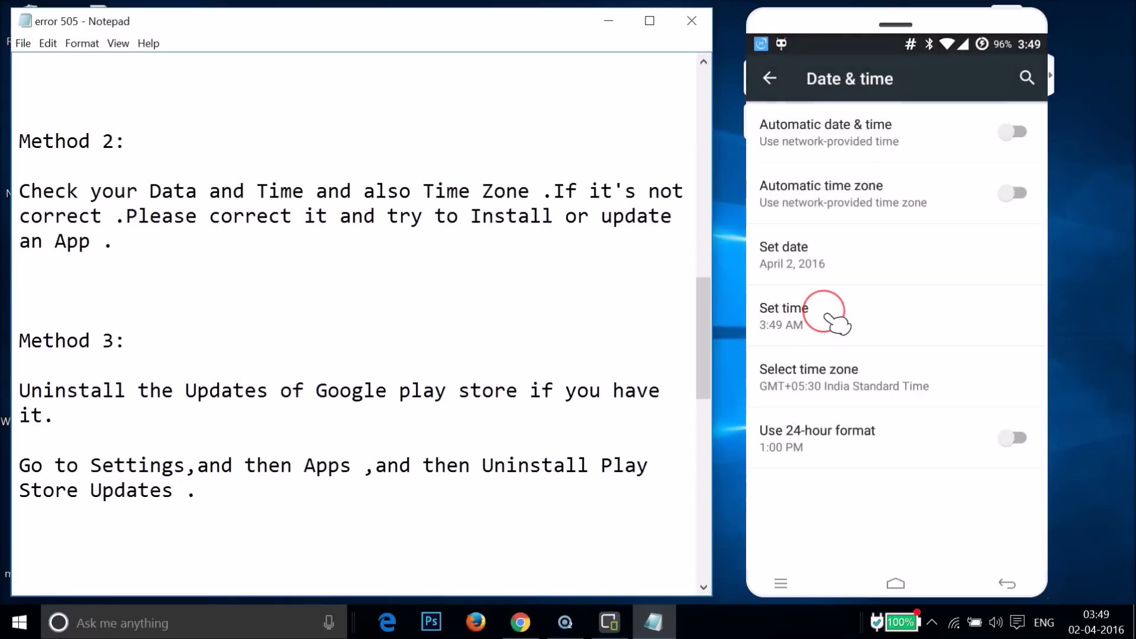
click(837, 324)
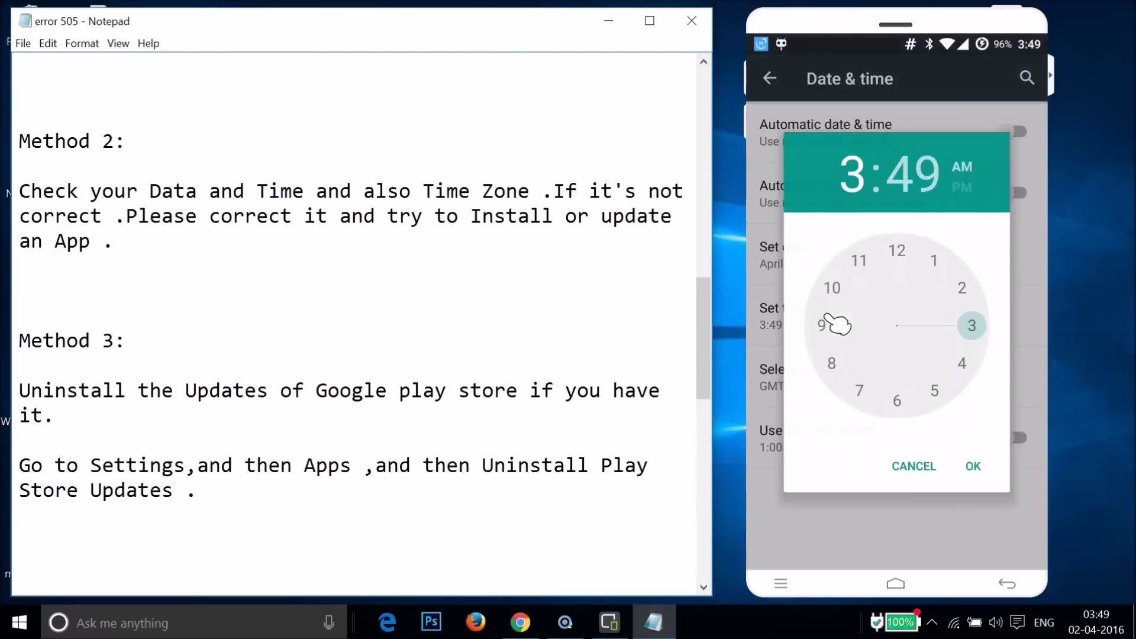
click(914, 469)
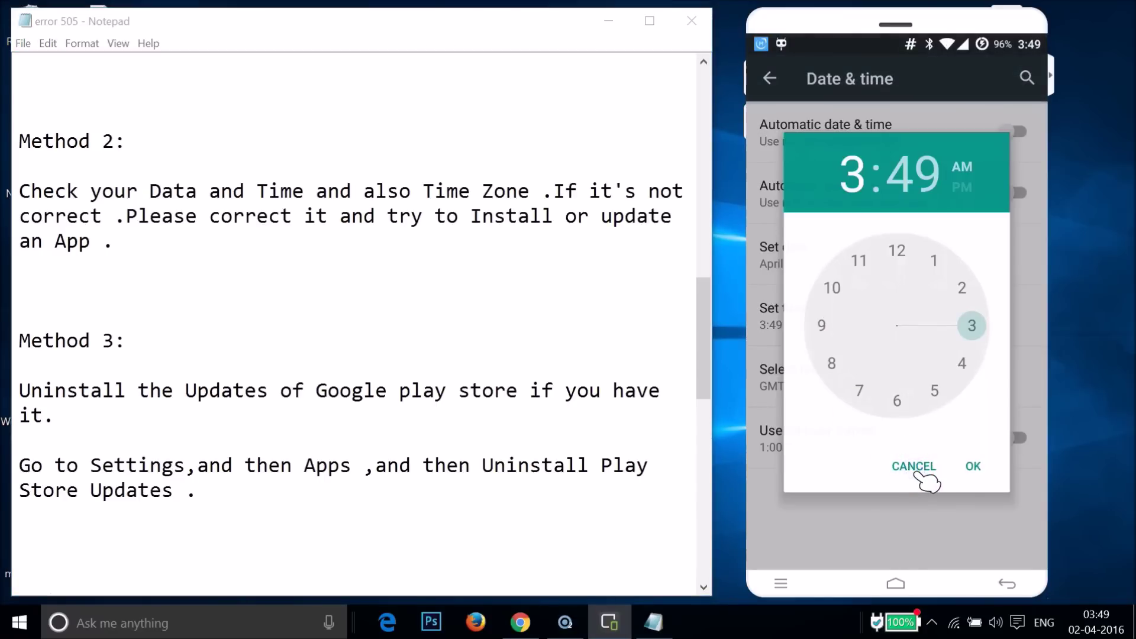
click(843, 373)
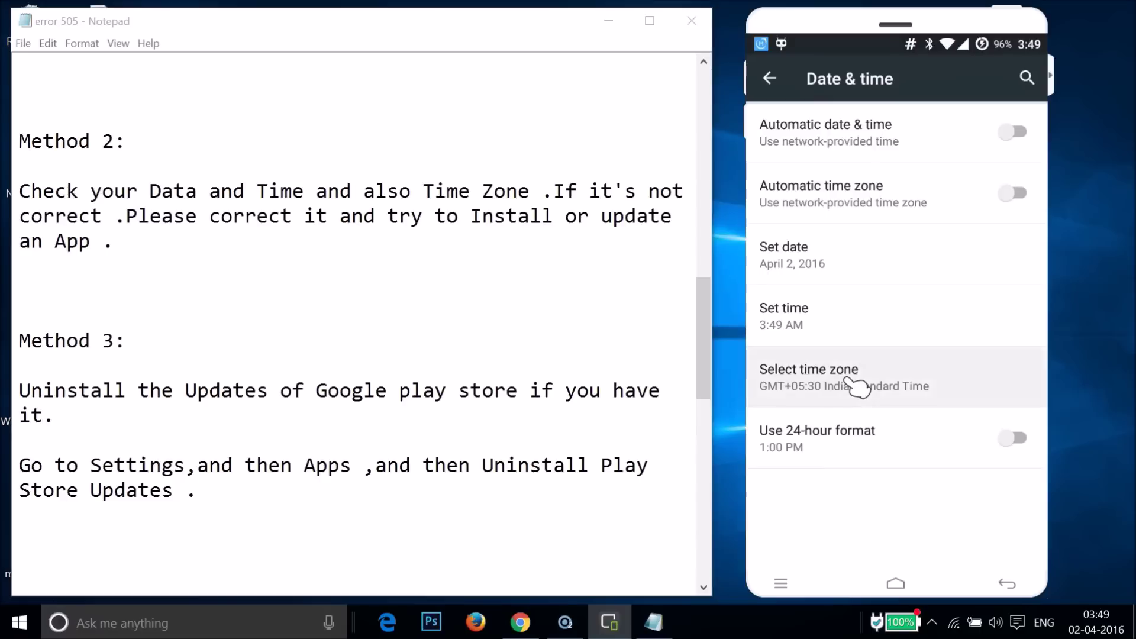
Browse the time zone list, then leave the Date & time settings for the home screen.
click(835, 288)
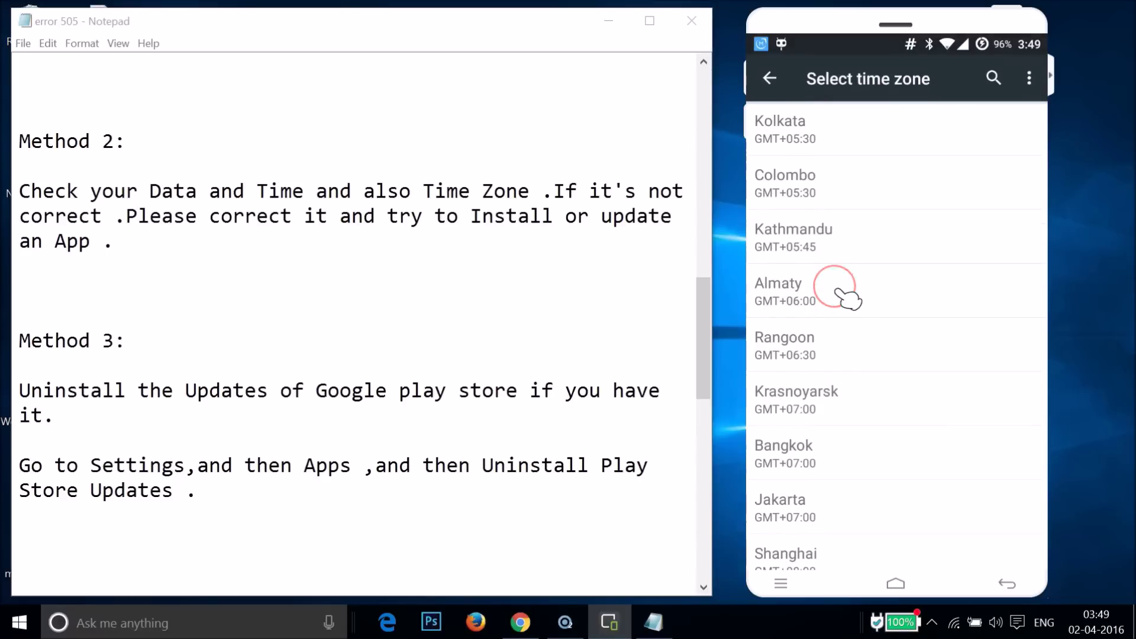
scroll(848, 298, down, 15)
scroll(847, 299, up, 15)
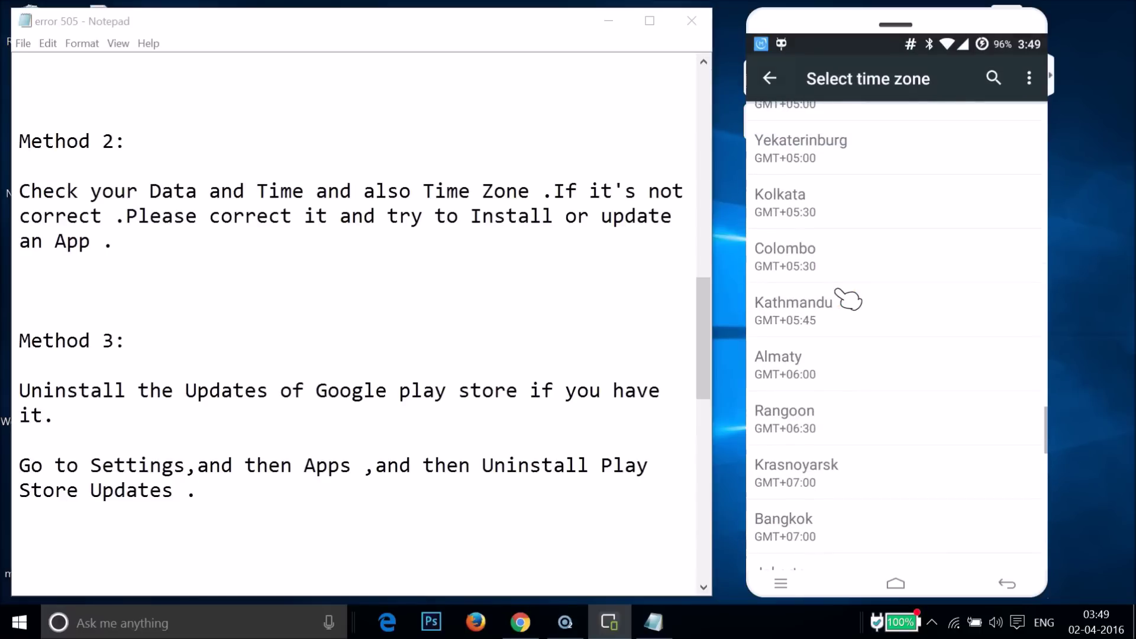
key(Escape)
drag(920, 171, 914, 139)
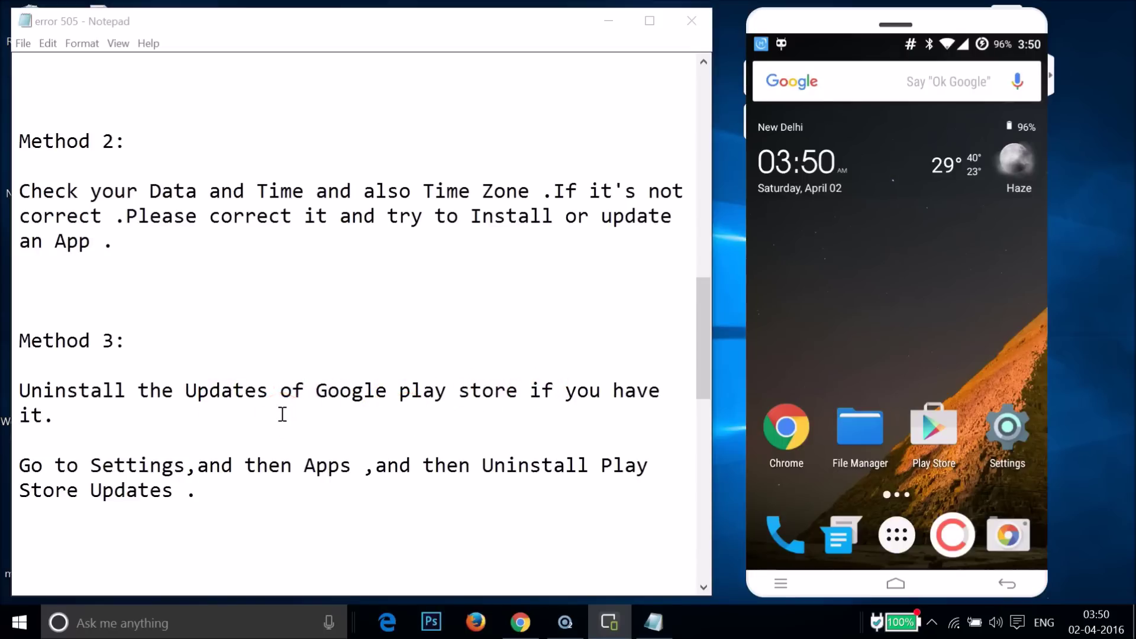
Find Google Play Store (version 6.3.16) under Settings > Apps > ALL and choose to uninstall its updates.
click(1013, 432)
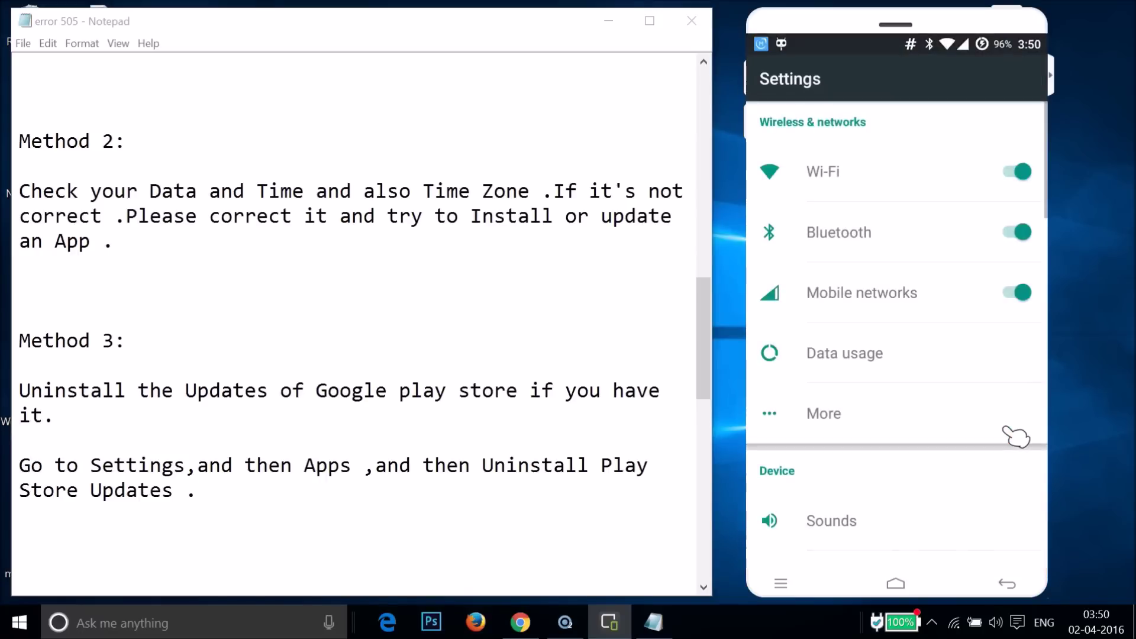
scroll(1015, 437, down, 15)
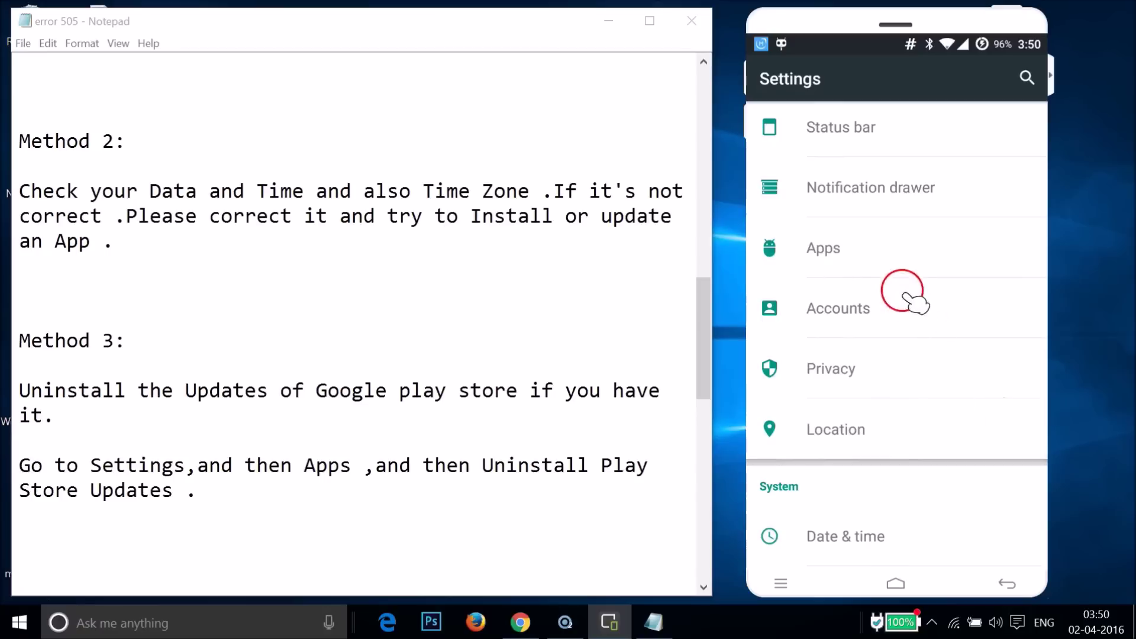
click(885, 264)
scroll(886, 264, right, 2)
scroll(885, 264, right, 1)
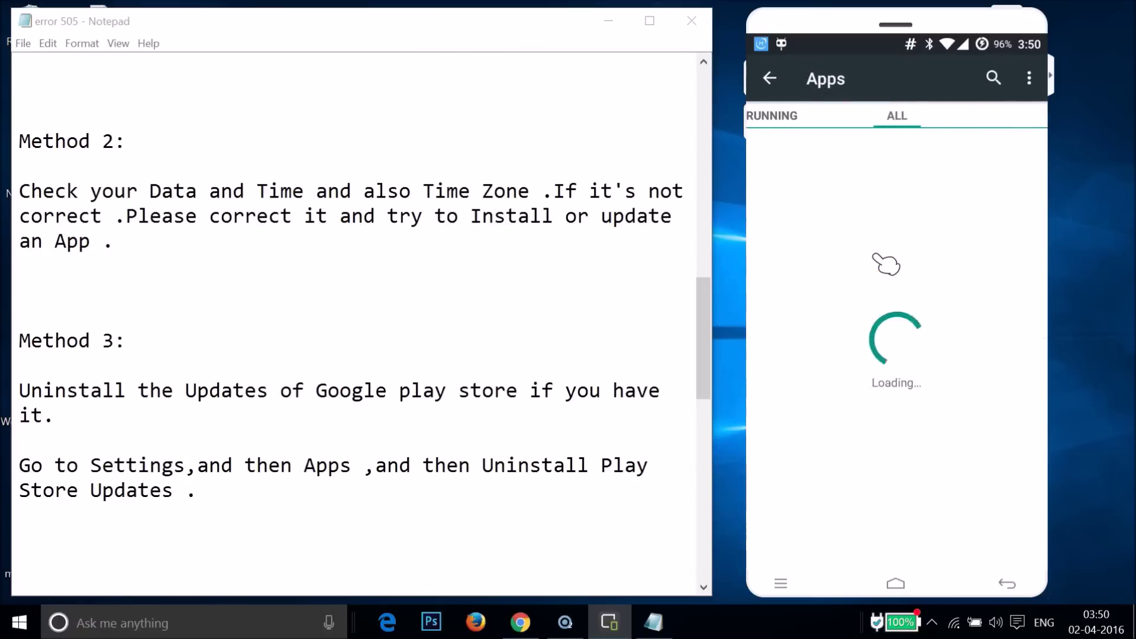
scroll(886, 264, down, 10)
scroll(886, 264, down, 15)
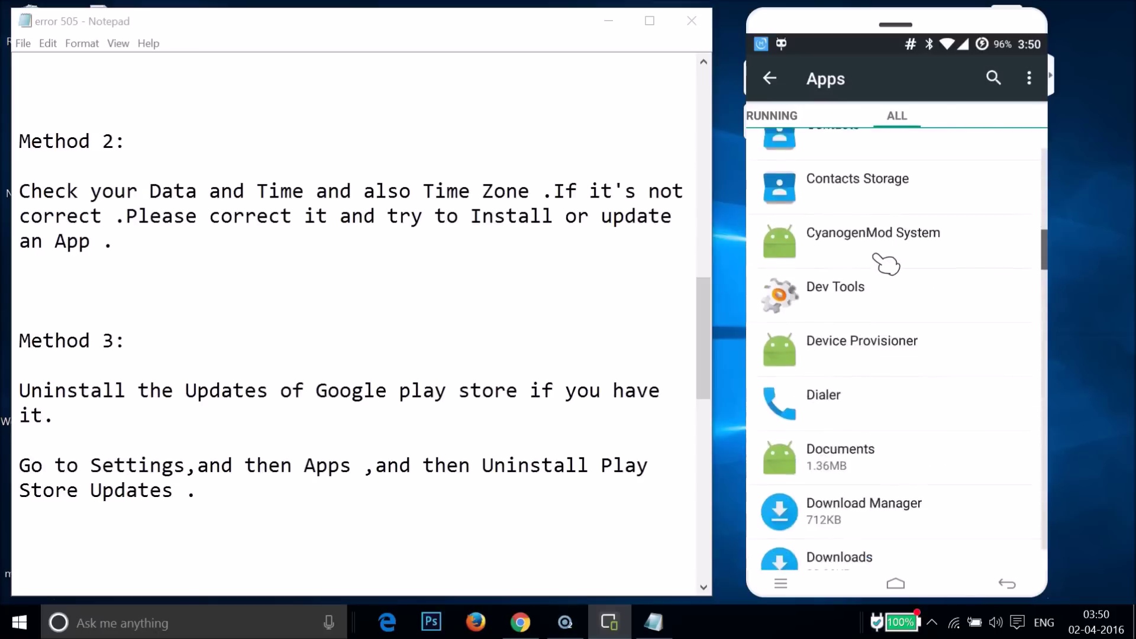
scroll(886, 264, down, 1)
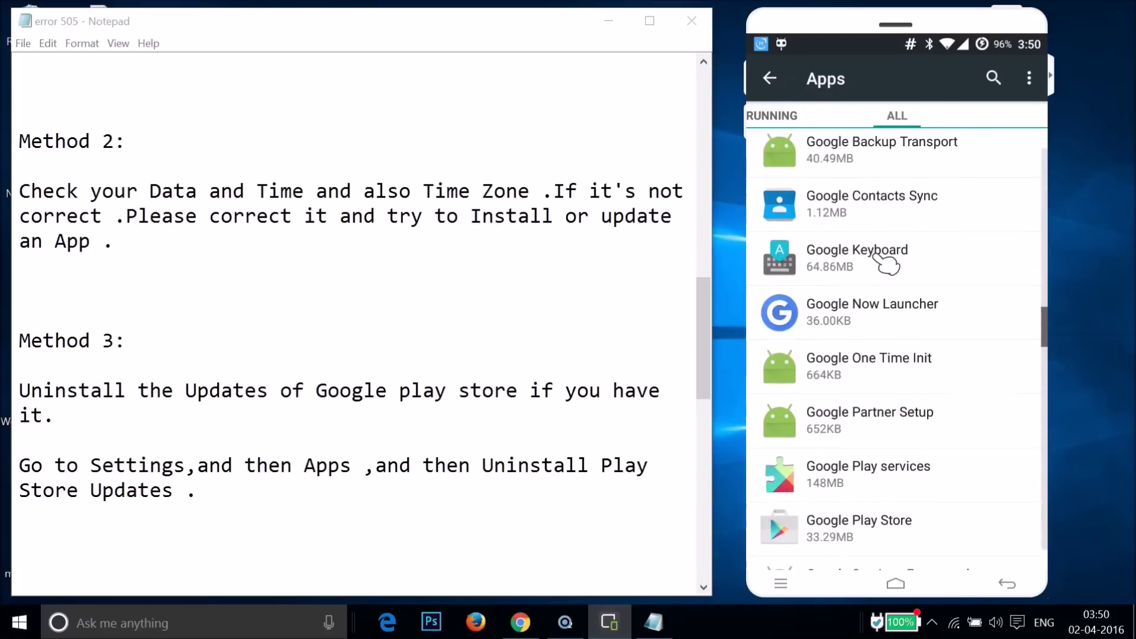
scroll(888, 264, down, 5)
click(826, 266)
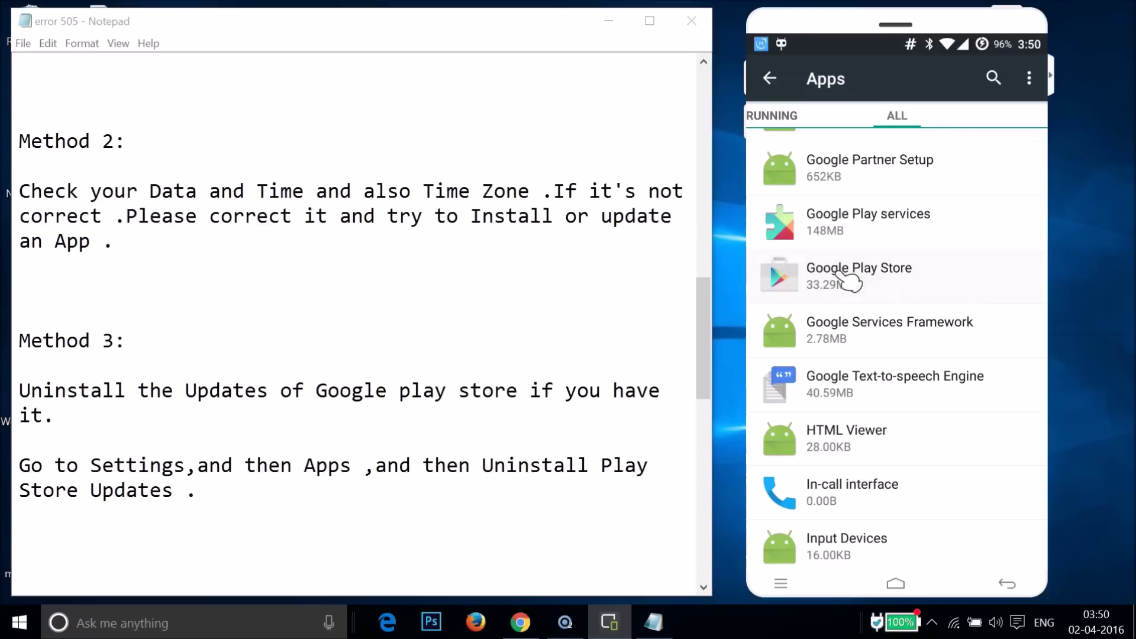
click(958, 201)
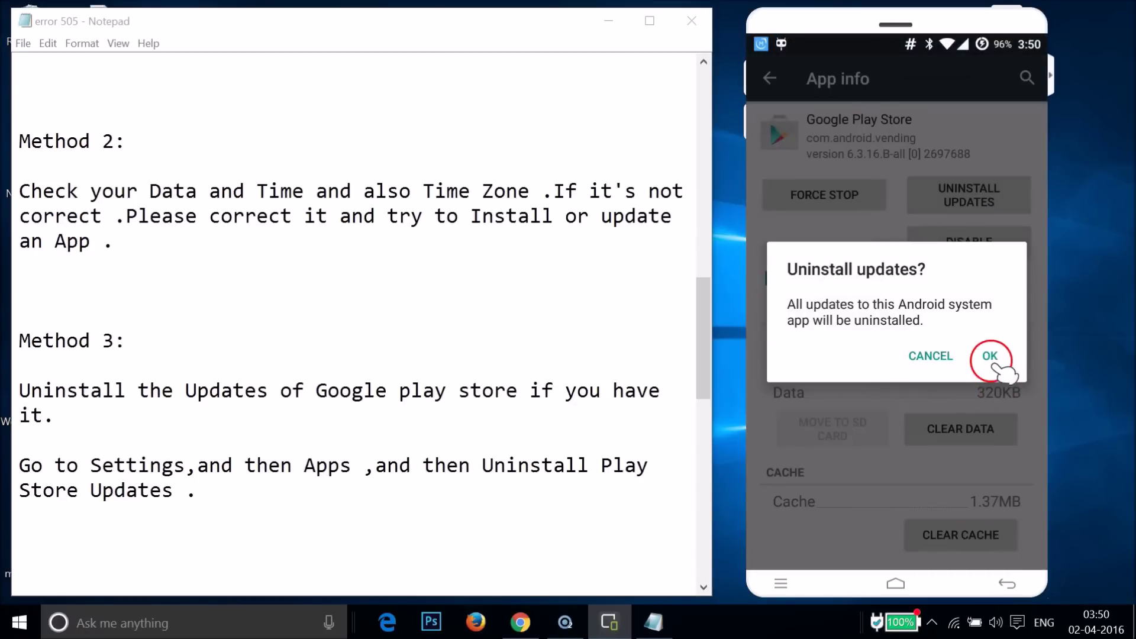
Confirm removing the Play Store updates, restoring factory version 5.12.10.
click(990, 356)
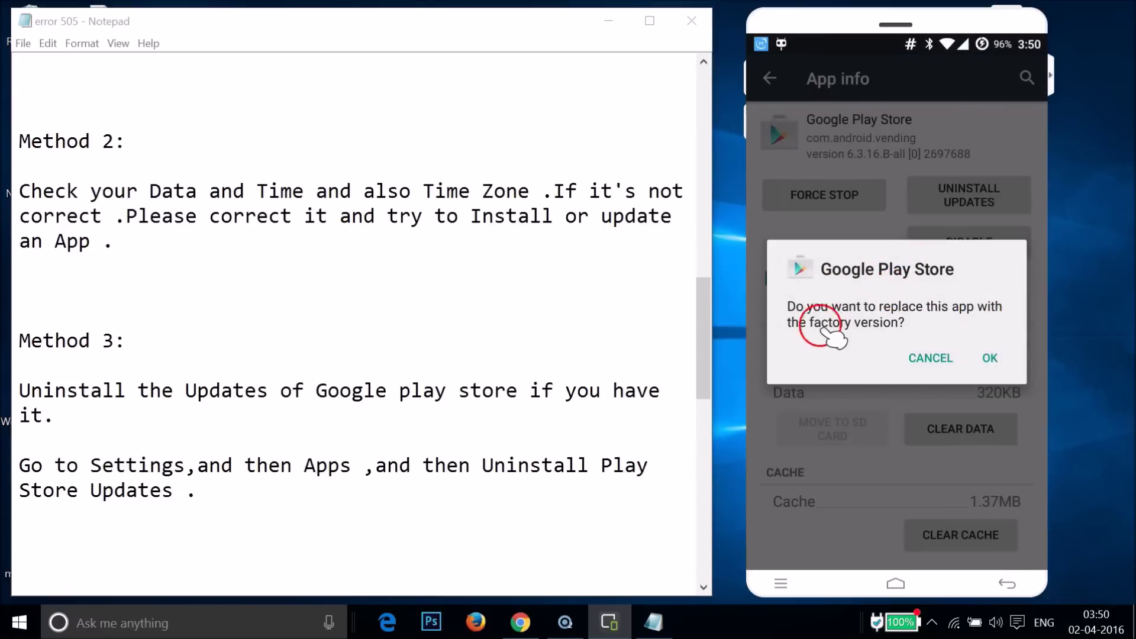
click(990, 358)
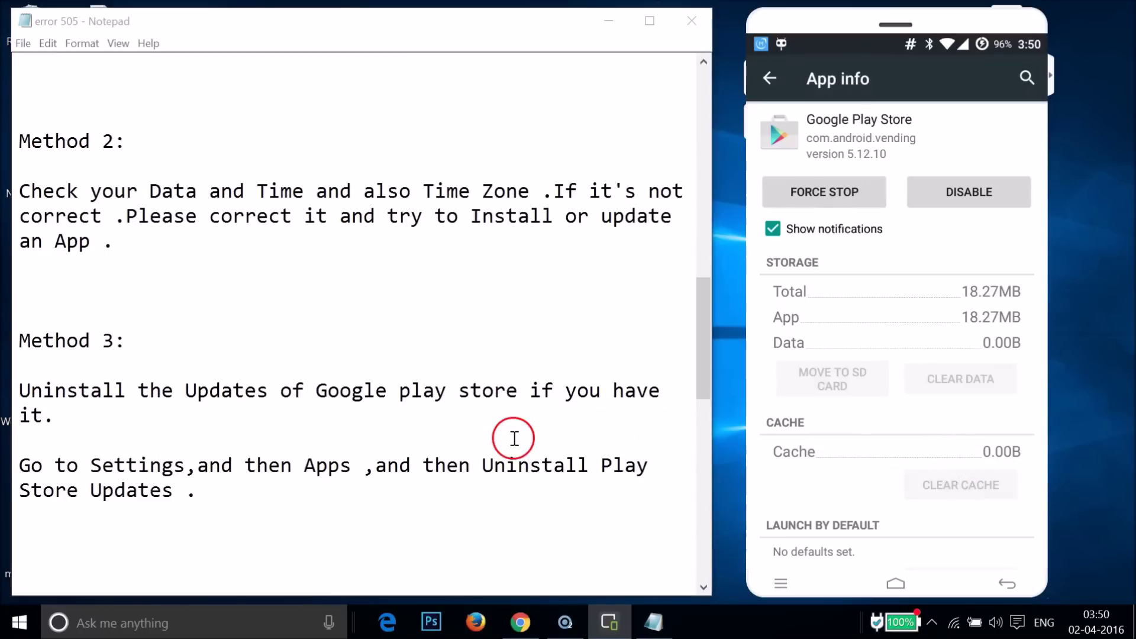
click(335, 455)
Scroll the Notepad notes down to the Method 4 rooted-phone steps for deleting leftover app folders.
scroll(335, 454, down, 2)
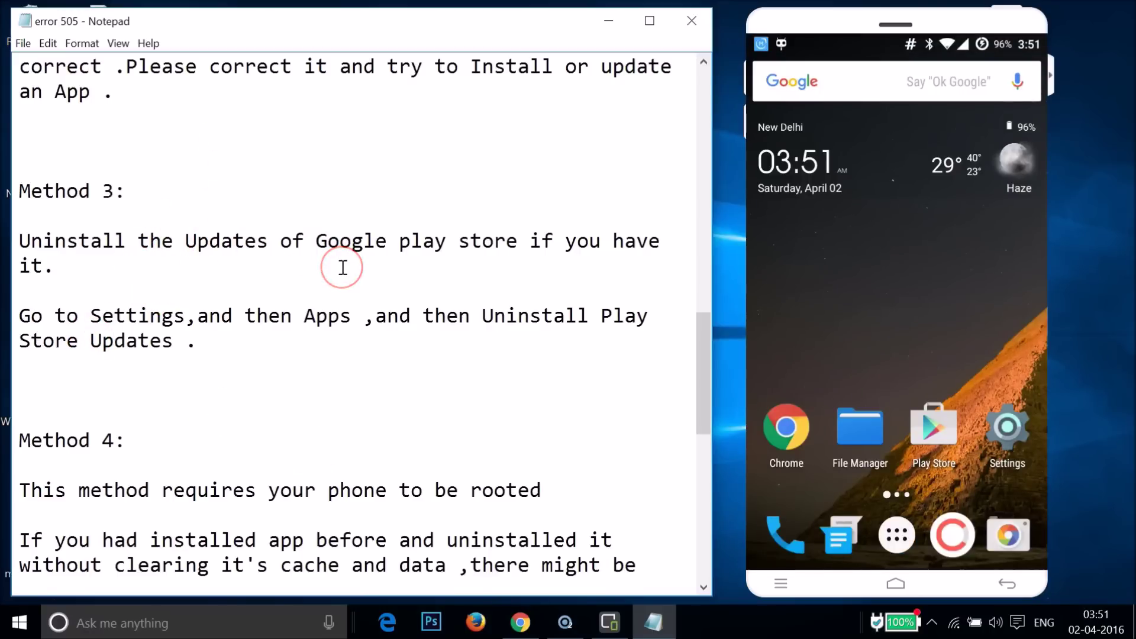
scroll(407, 309, down, 4)
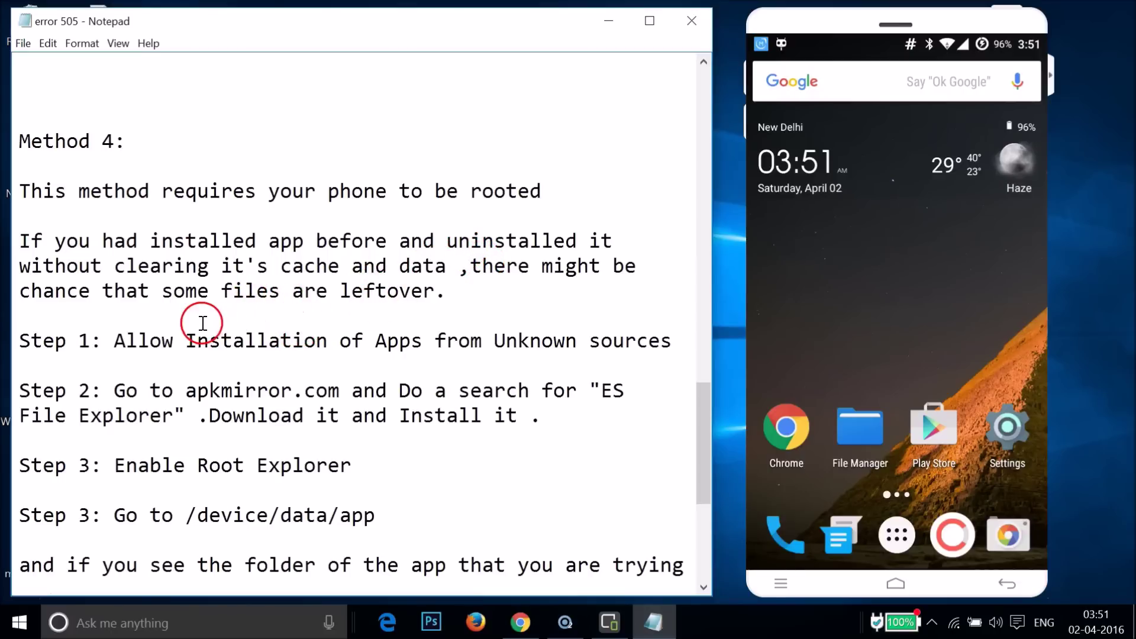
click(230, 341)
scroll(230, 340, down, 2)
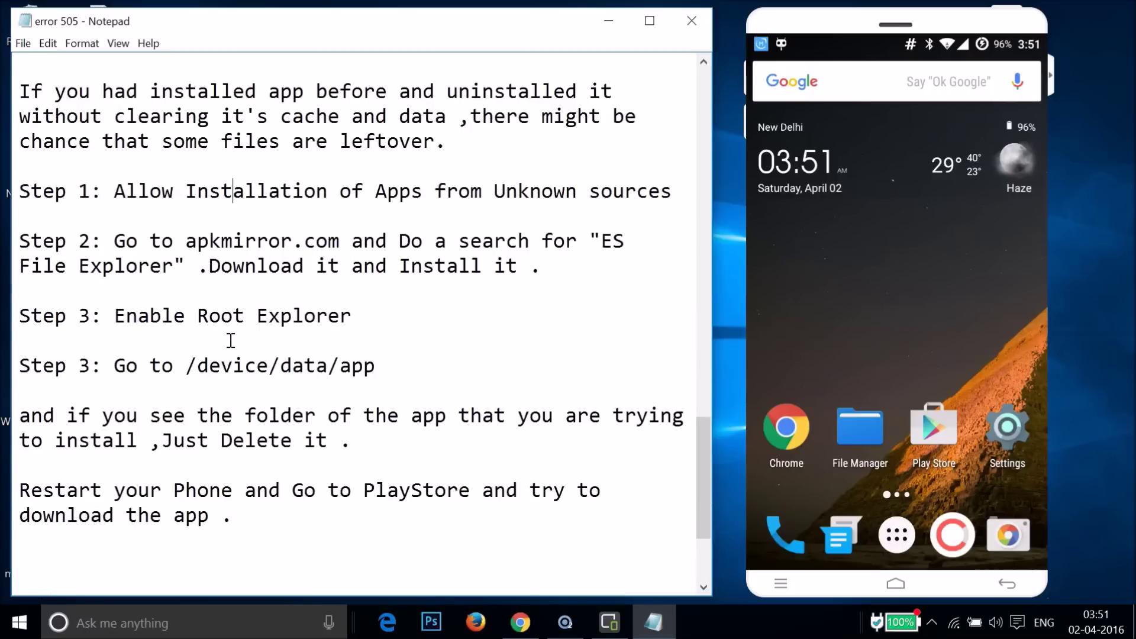
scroll(231, 341, up, 1)
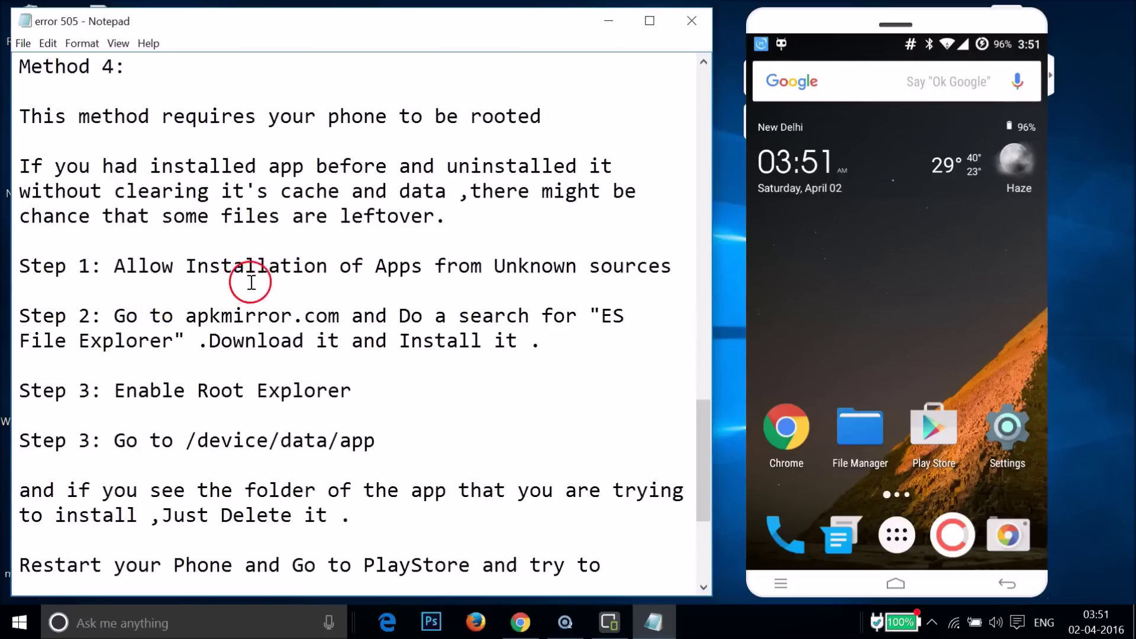
Open the Security settings in the phone's Settings.
click(458, 268)
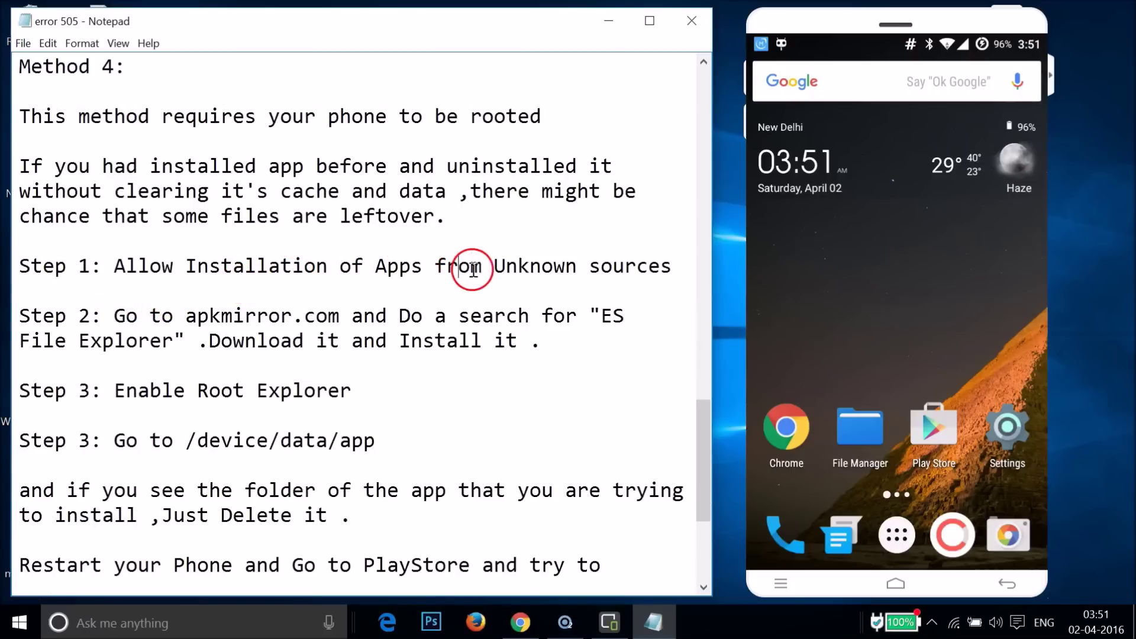
click(1015, 439)
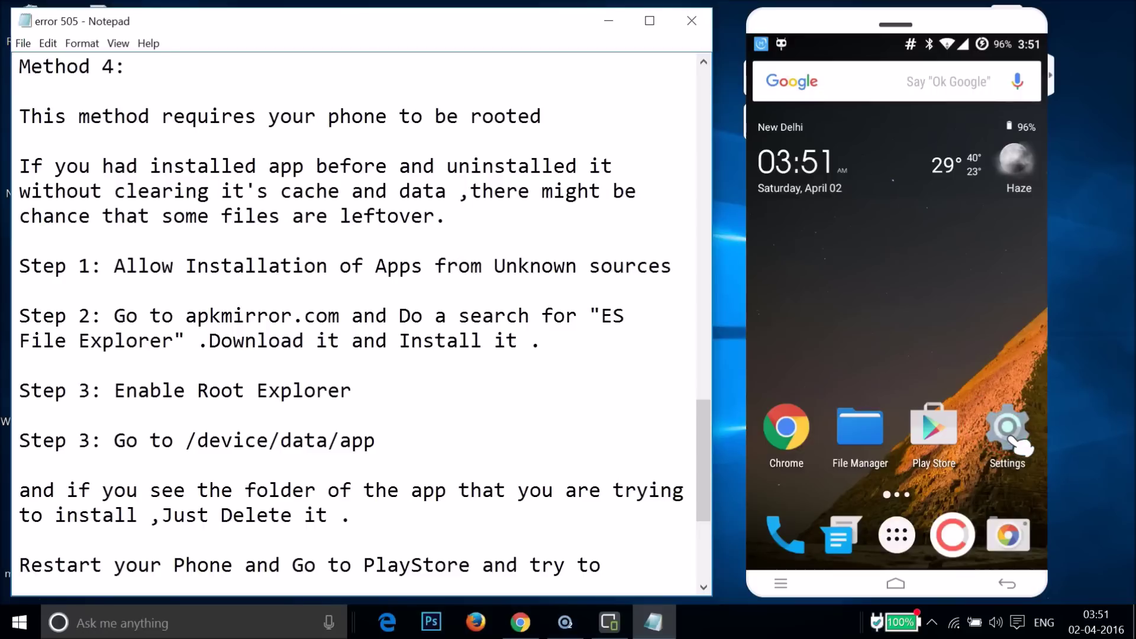
scroll(1021, 447, down, 5)
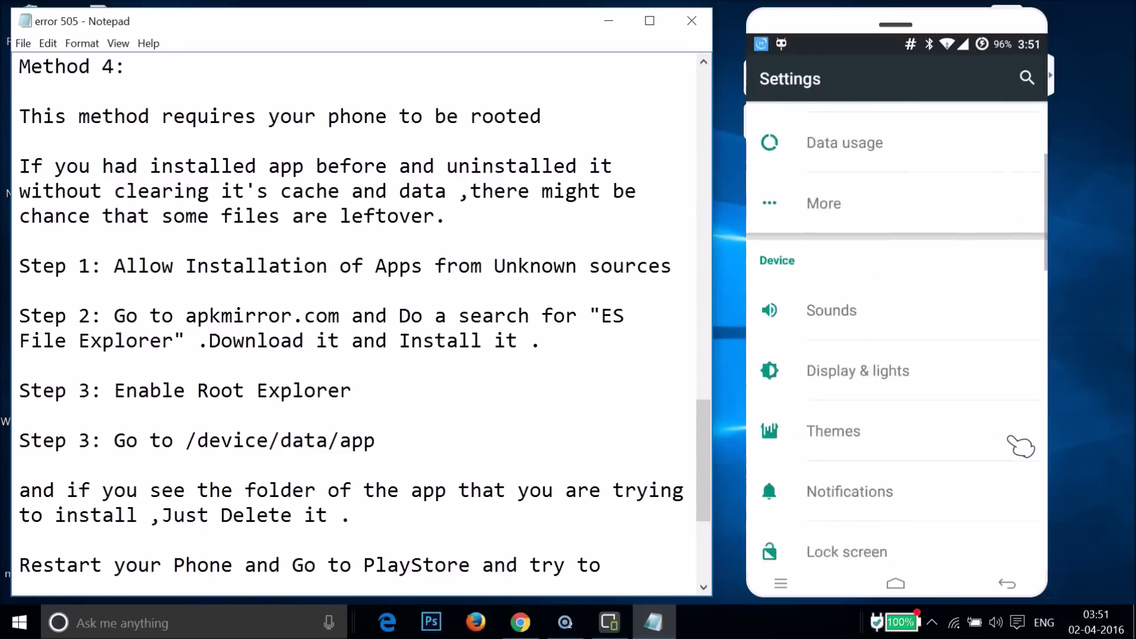
scroll(1021, 447, down, 4)
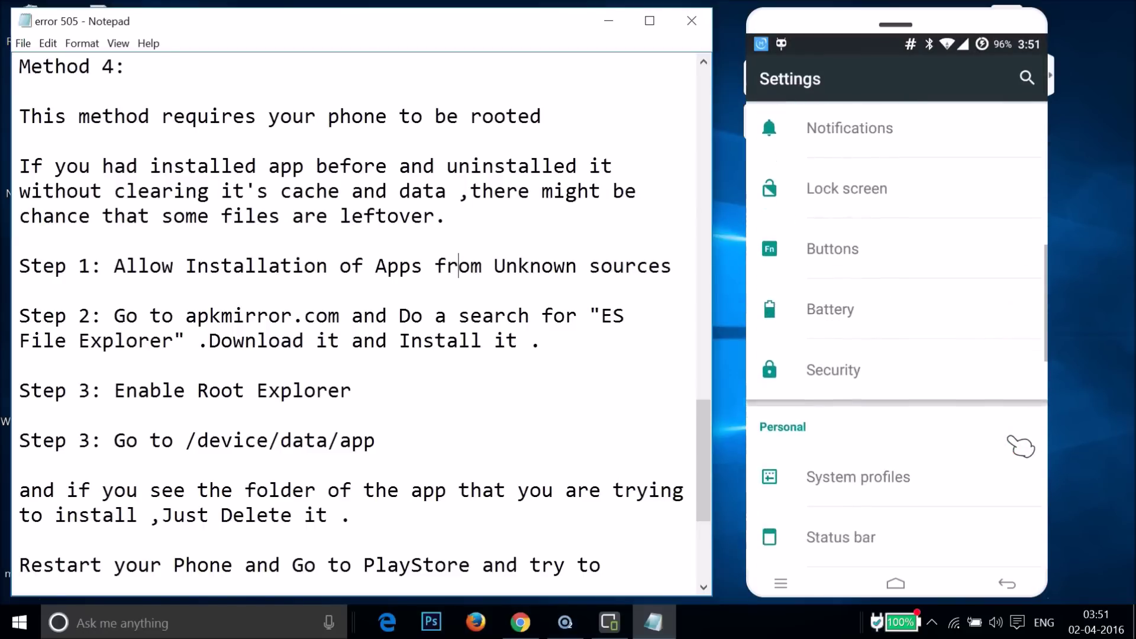
click(865, 342)
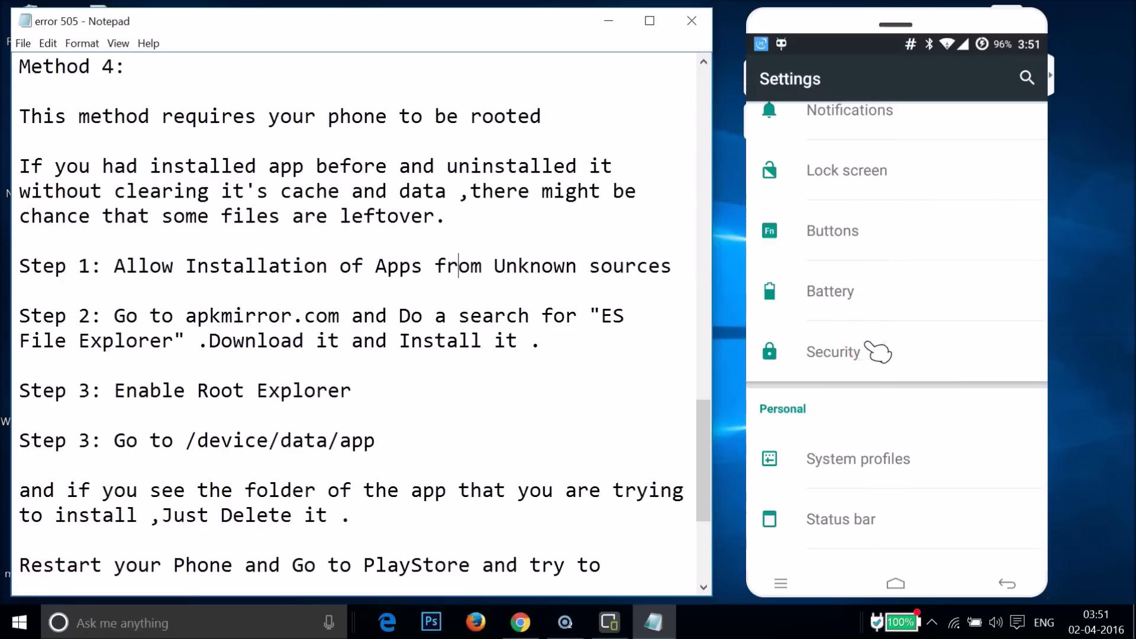
click(893, 404)
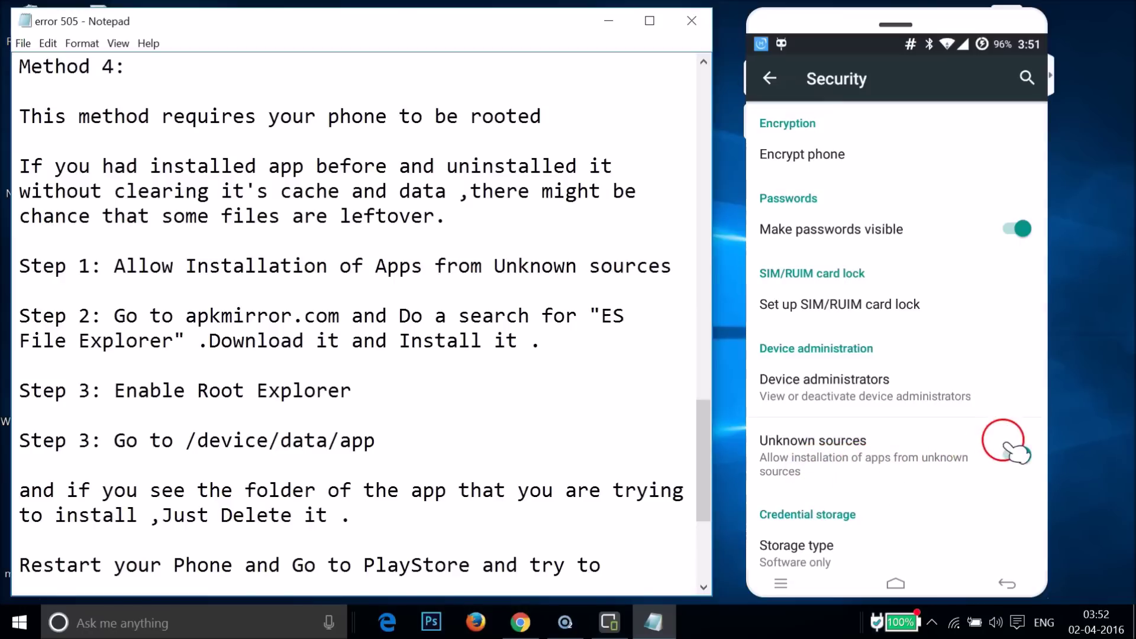
Enable Unknown sources, accept the warning, and return to the home screen.
click(955, 460)
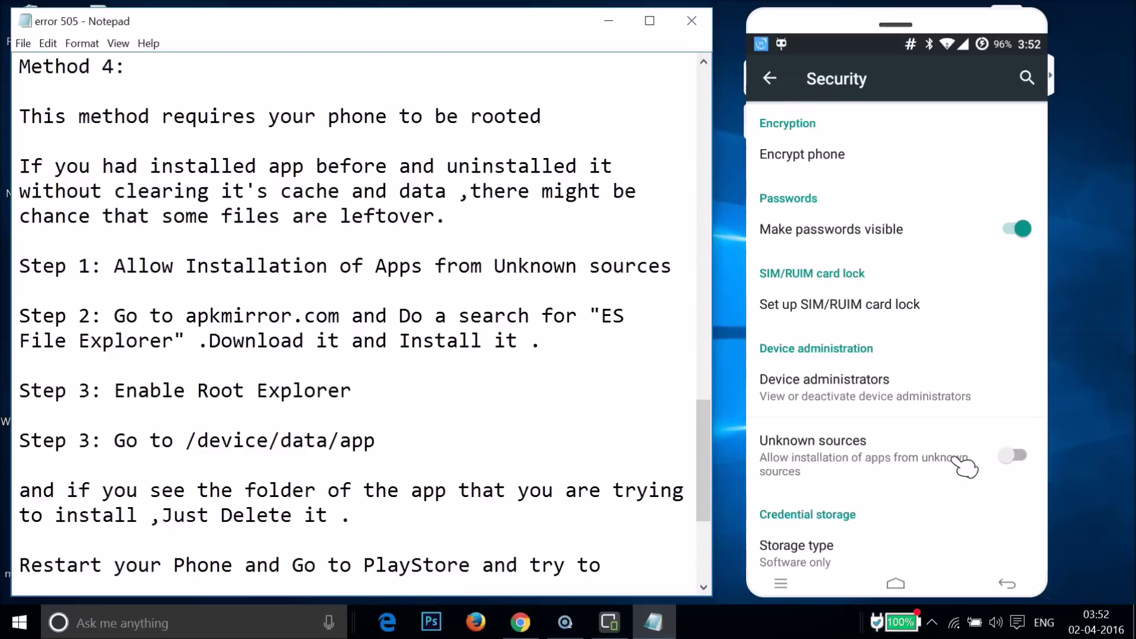
click(955, 459)
click(987, 379)
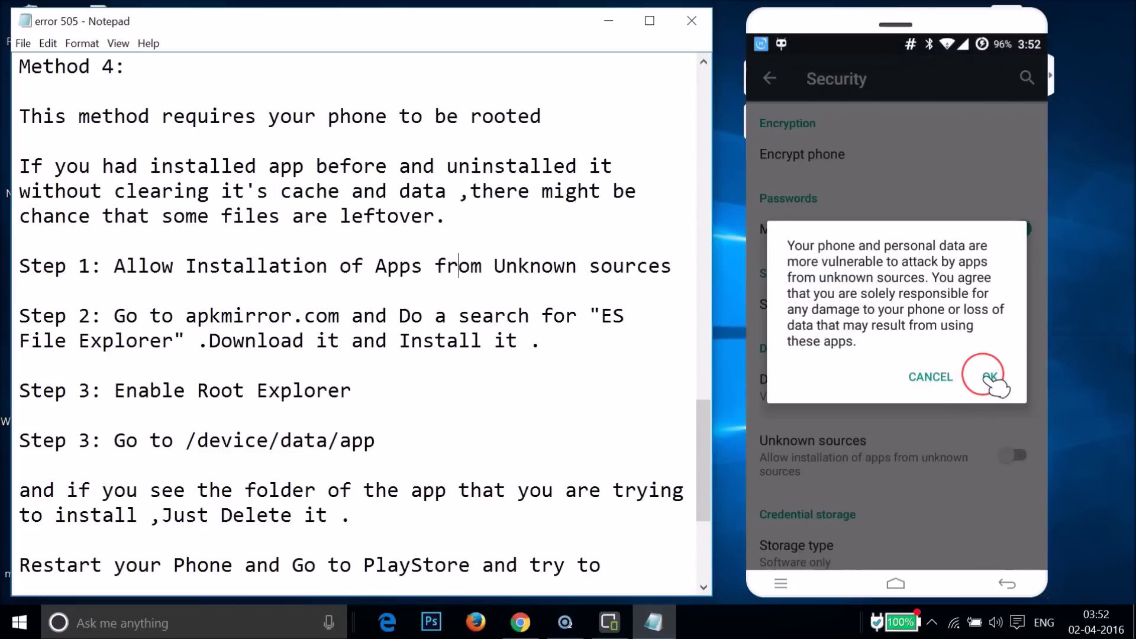
click(891, 455)
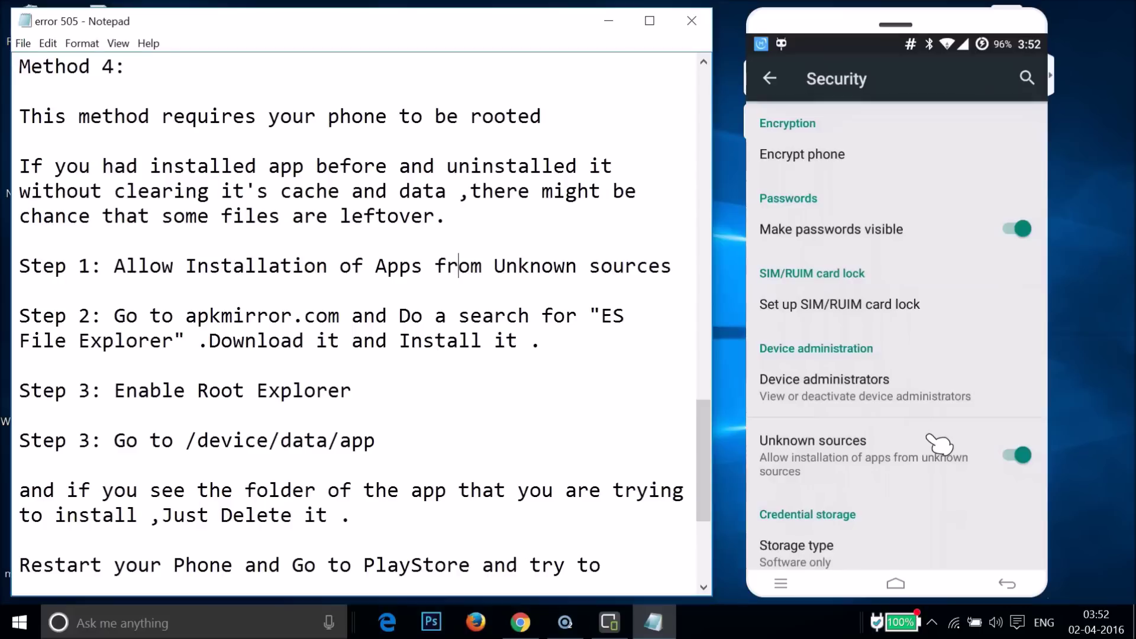
right_click(940, 444)
right_click(940, 444)
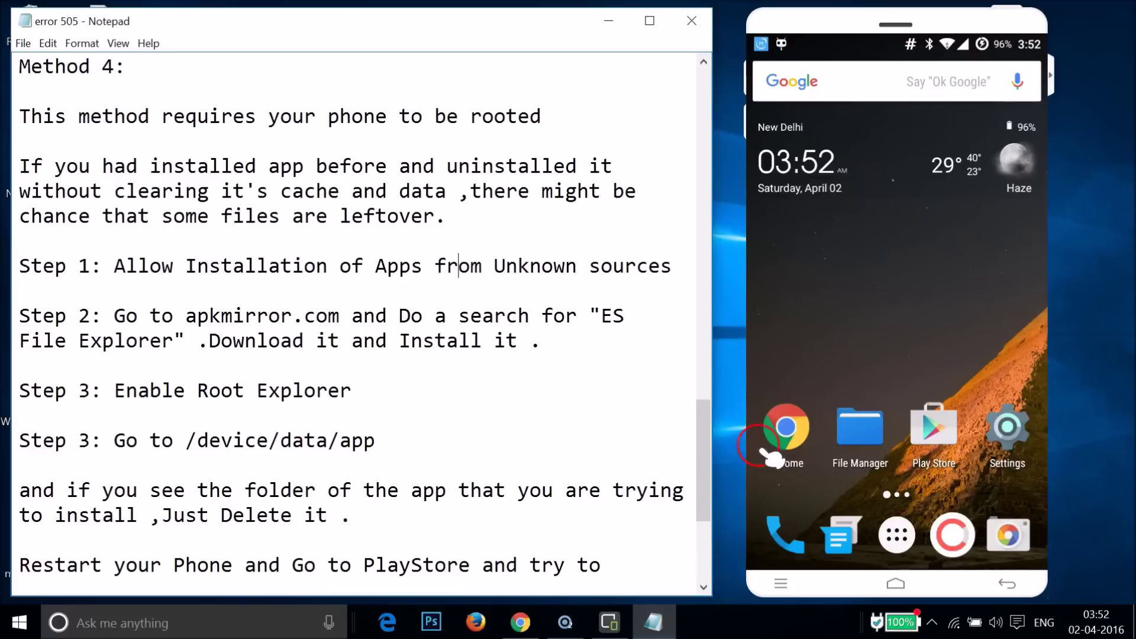
Launch Chrome and enter apkmirror.com as the web address.
click(787, 427)
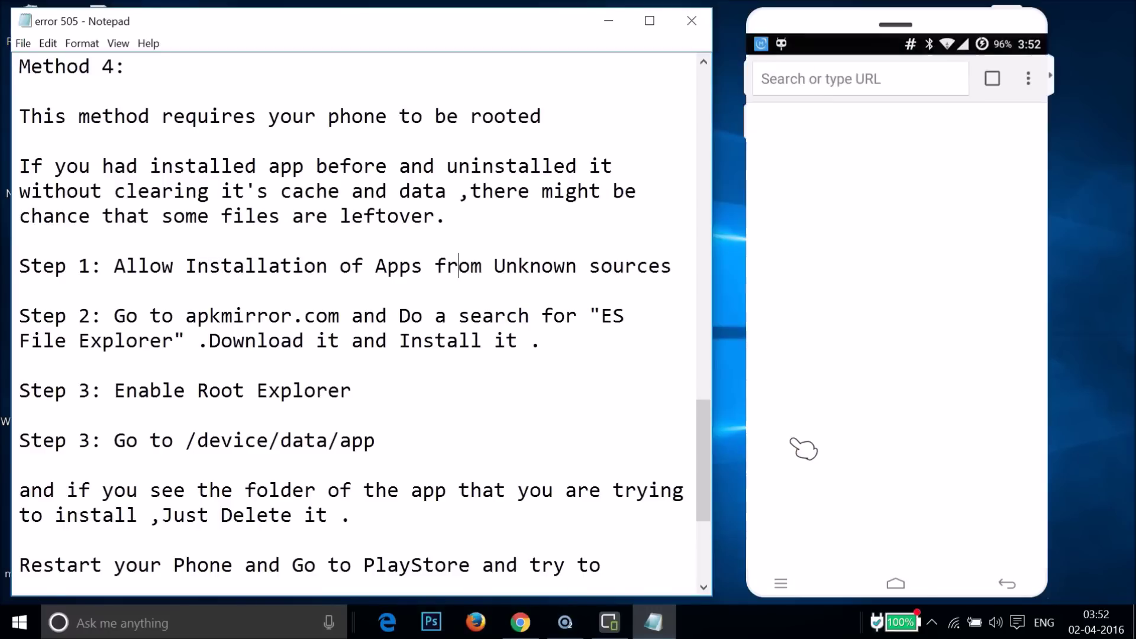
click(812, 409)
click(897, 156)
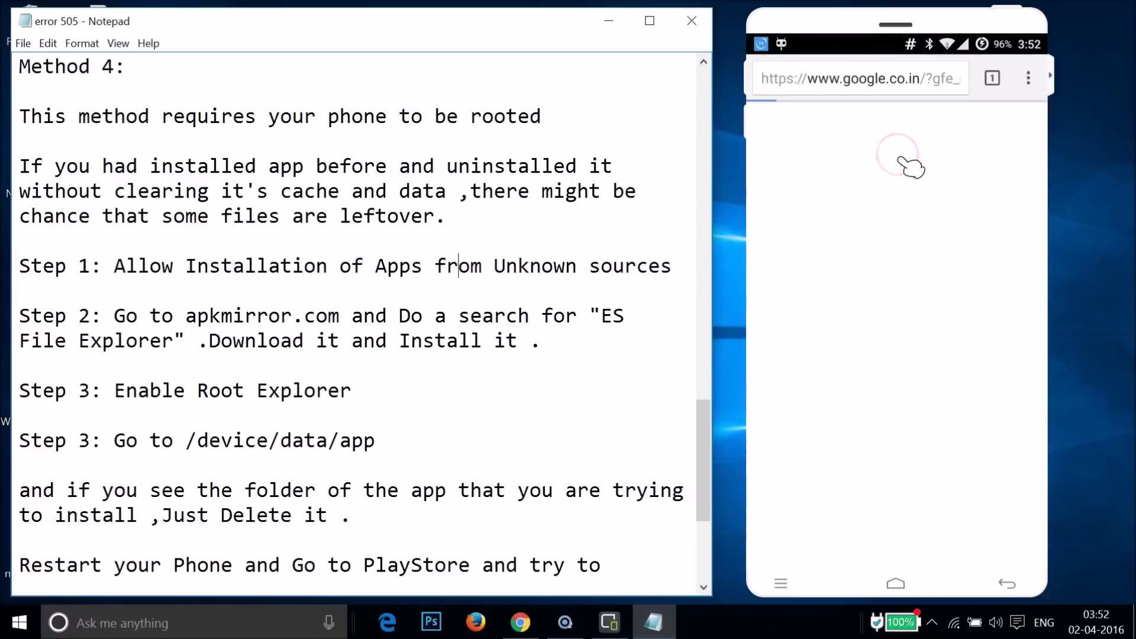
click(879, 72)
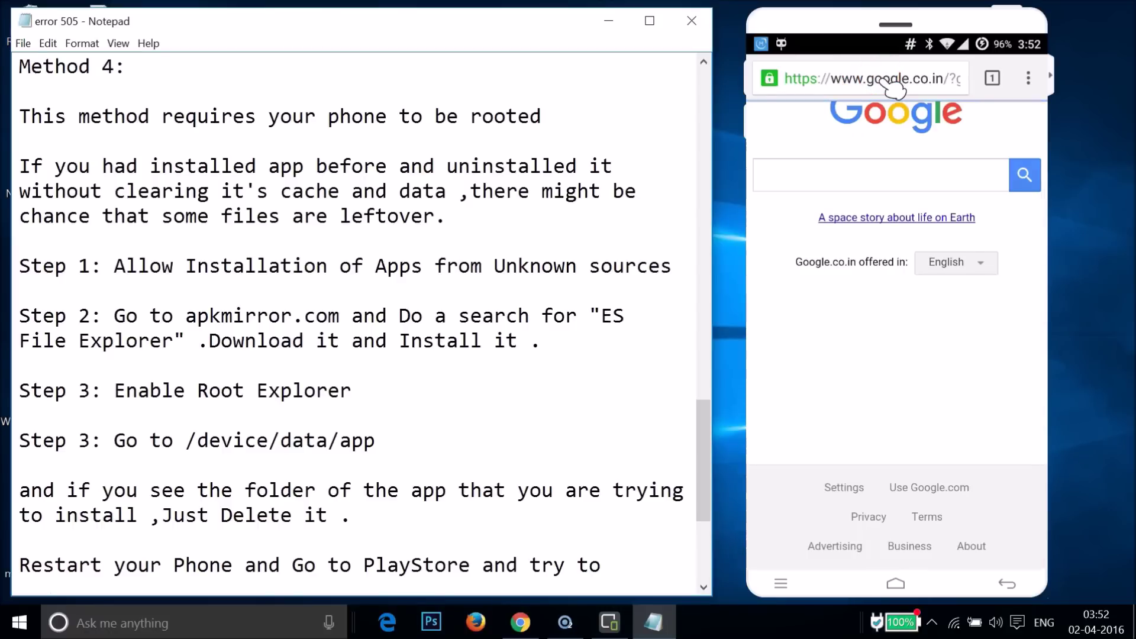
click(887, 83)
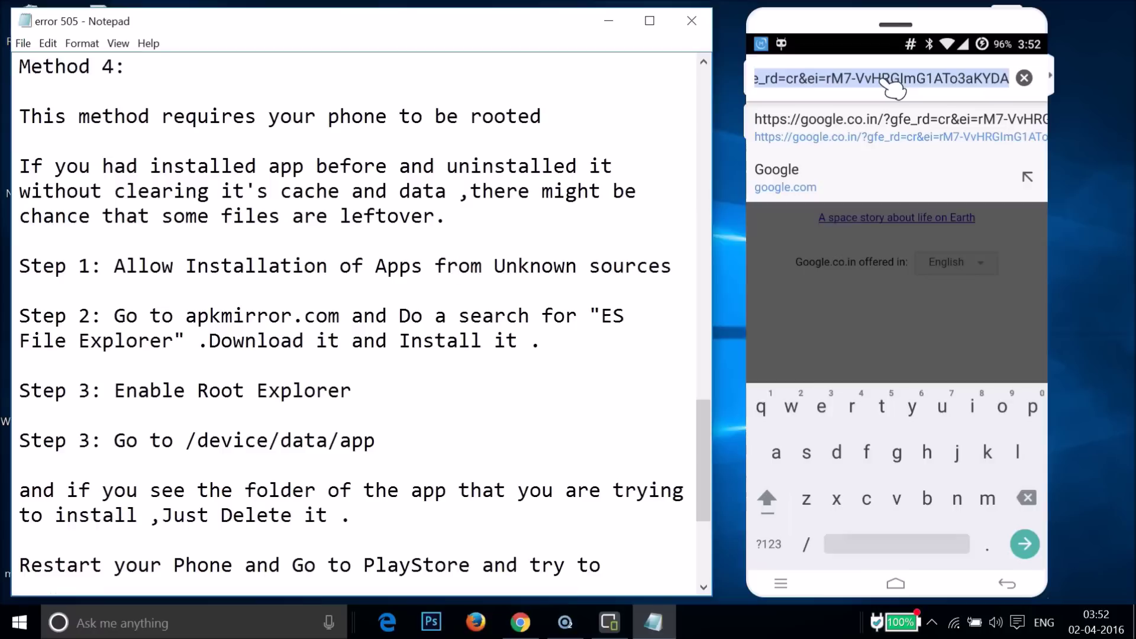
text(apk)
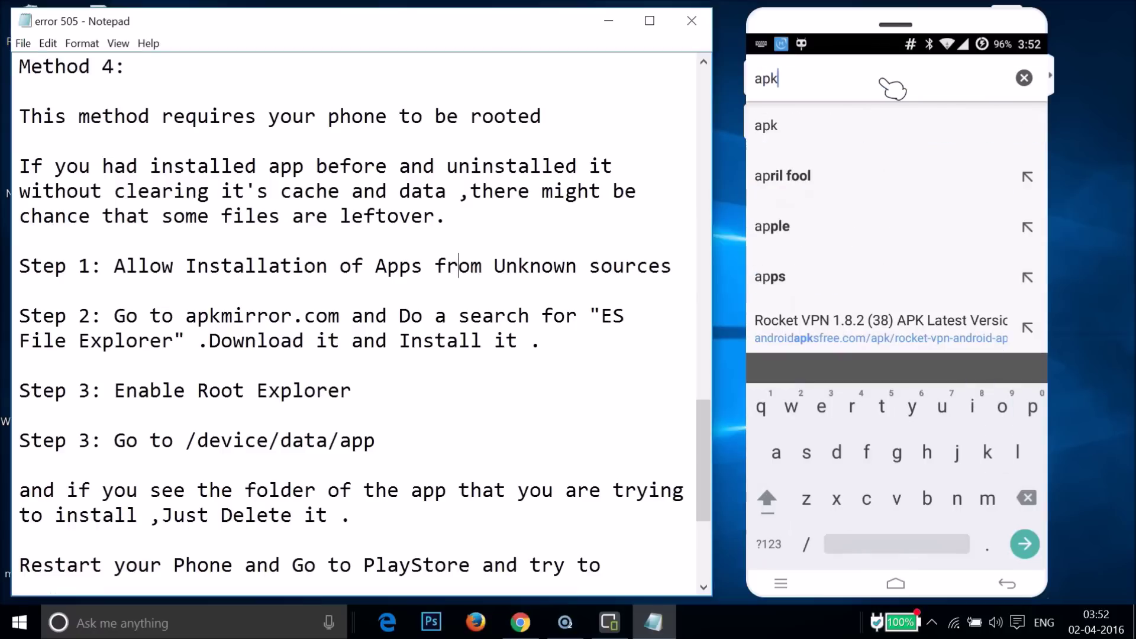
text(mi)
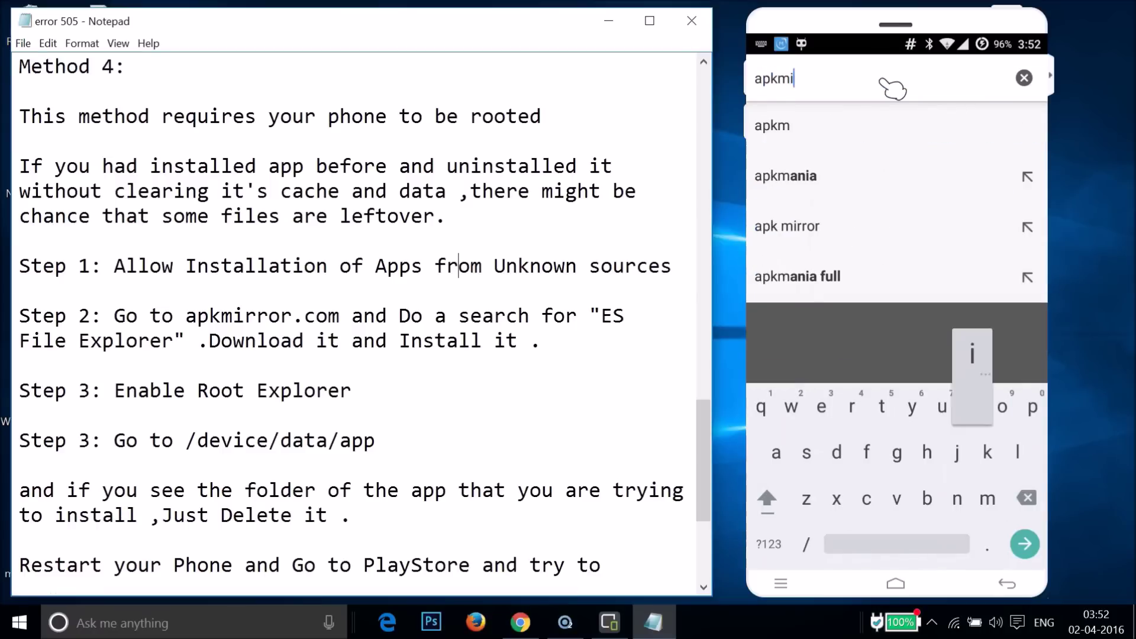
text(rro)
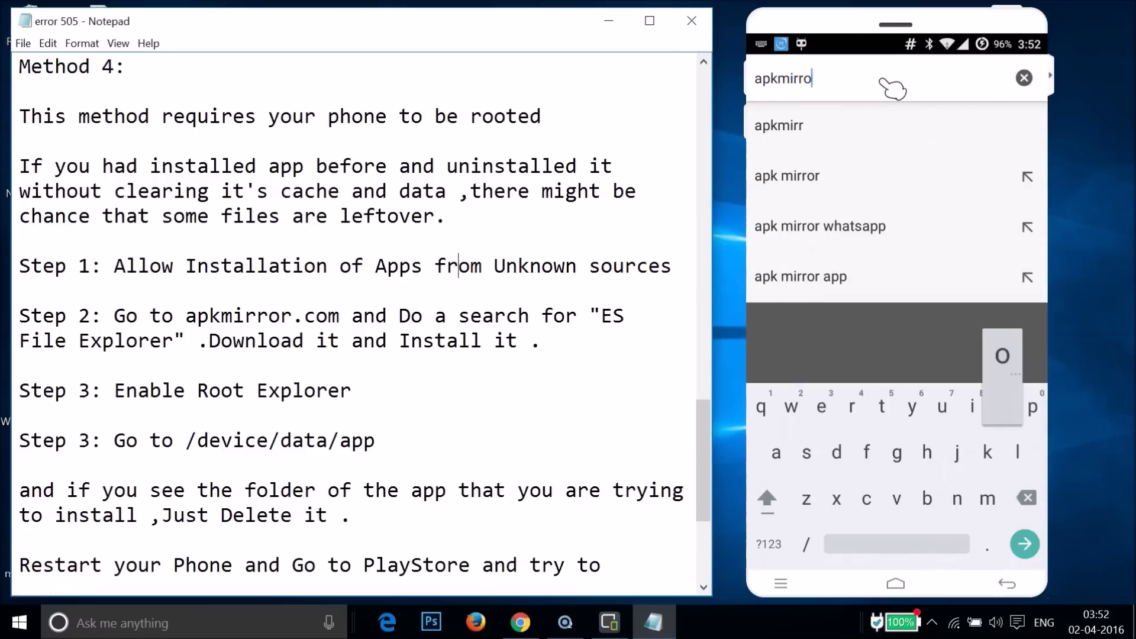
text(r)
text(.c)
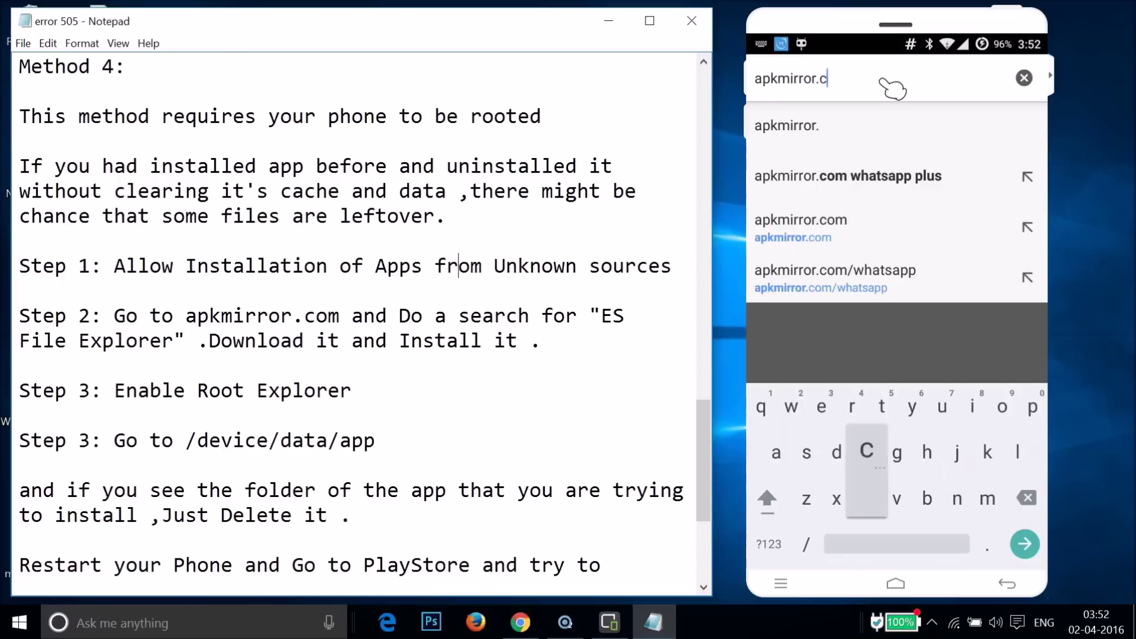
text(om)
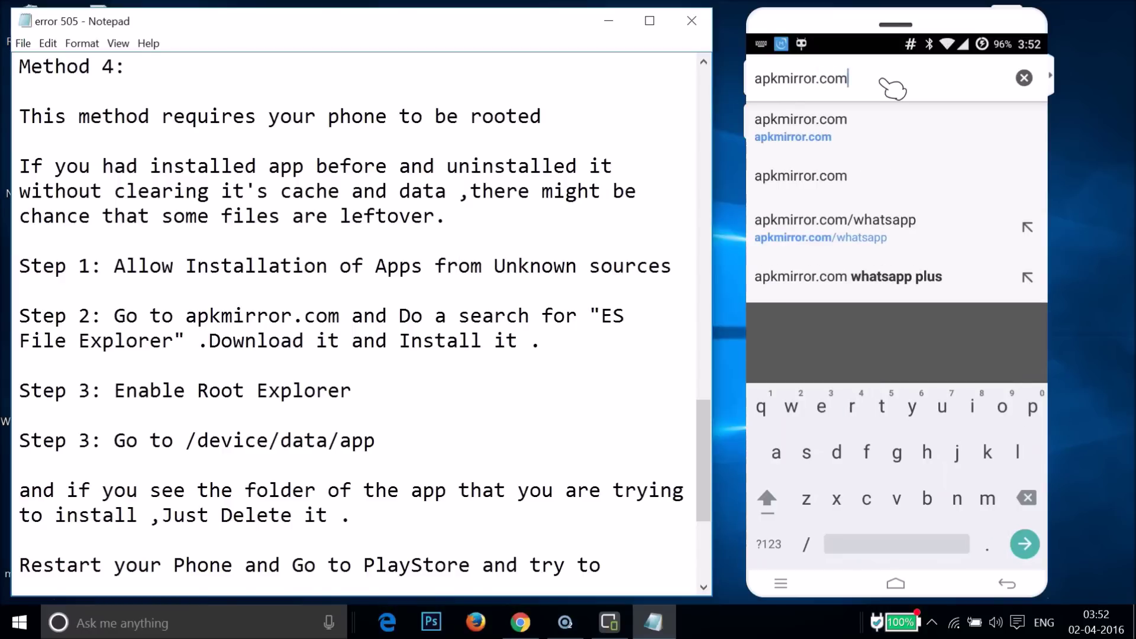
key(Return)
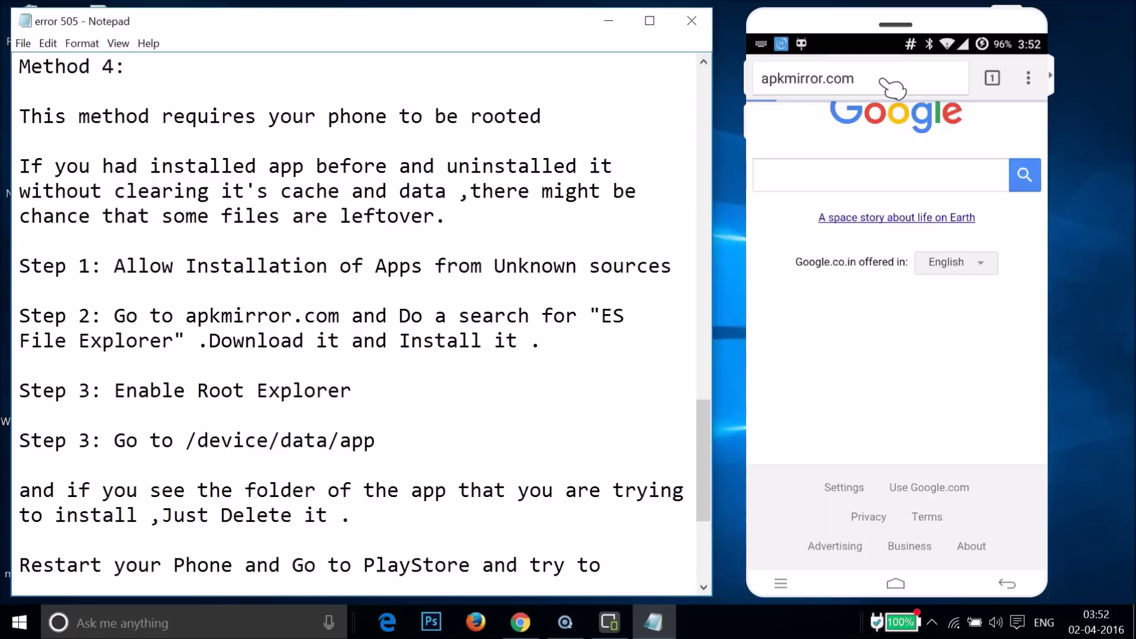
Search APKMirror for 'Es file explorer'.
click(865, 134)
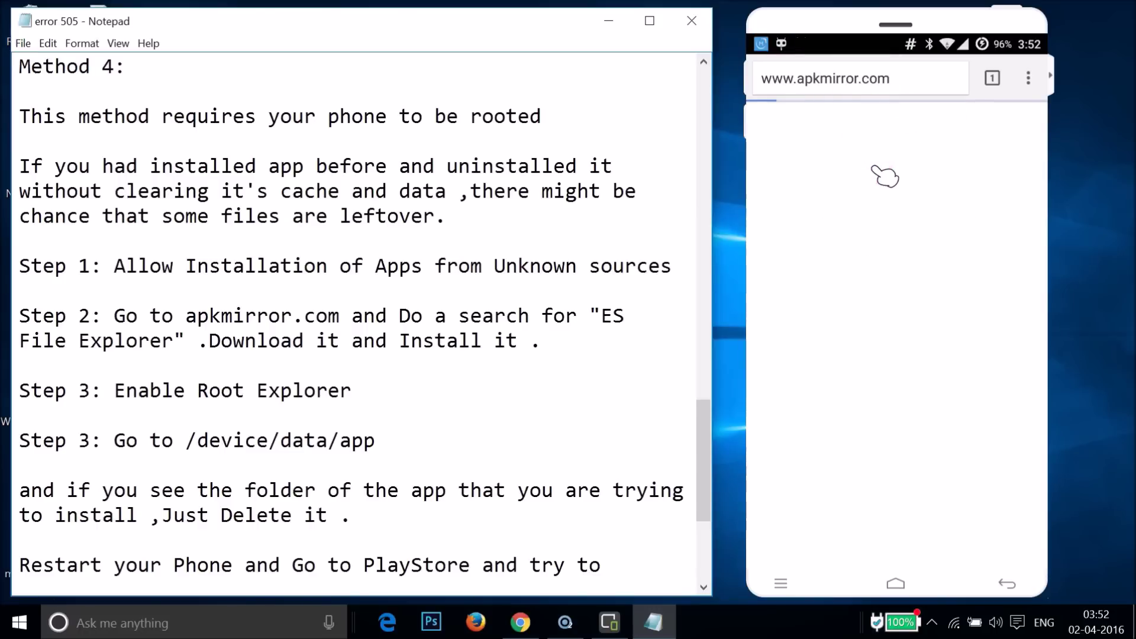
click(850, 189)
click(858, 243)
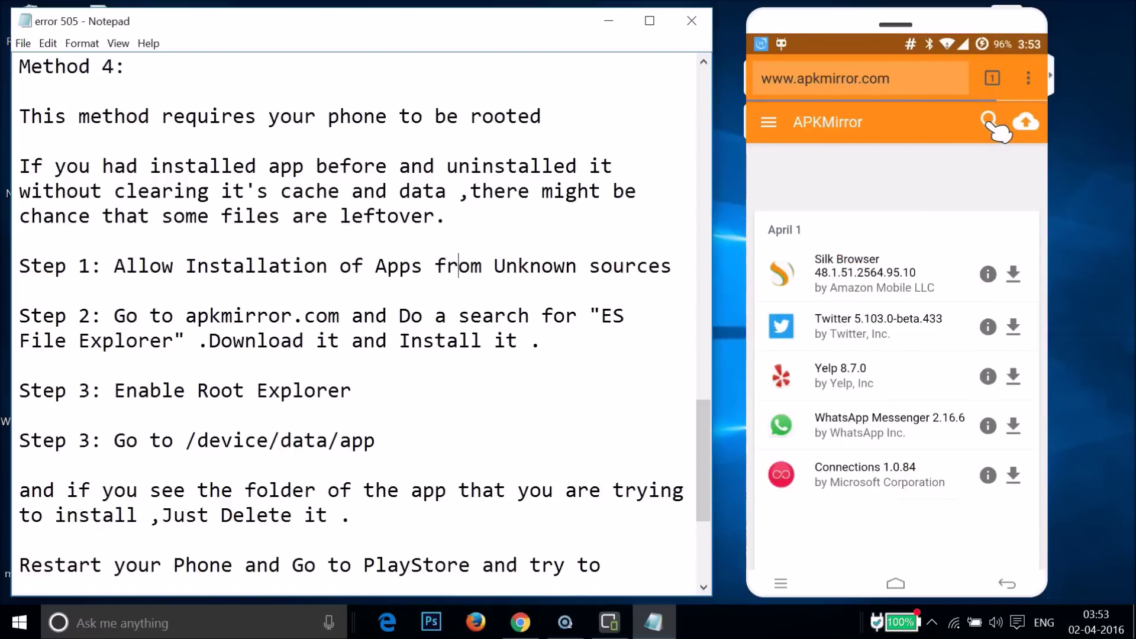
click(989, 122)
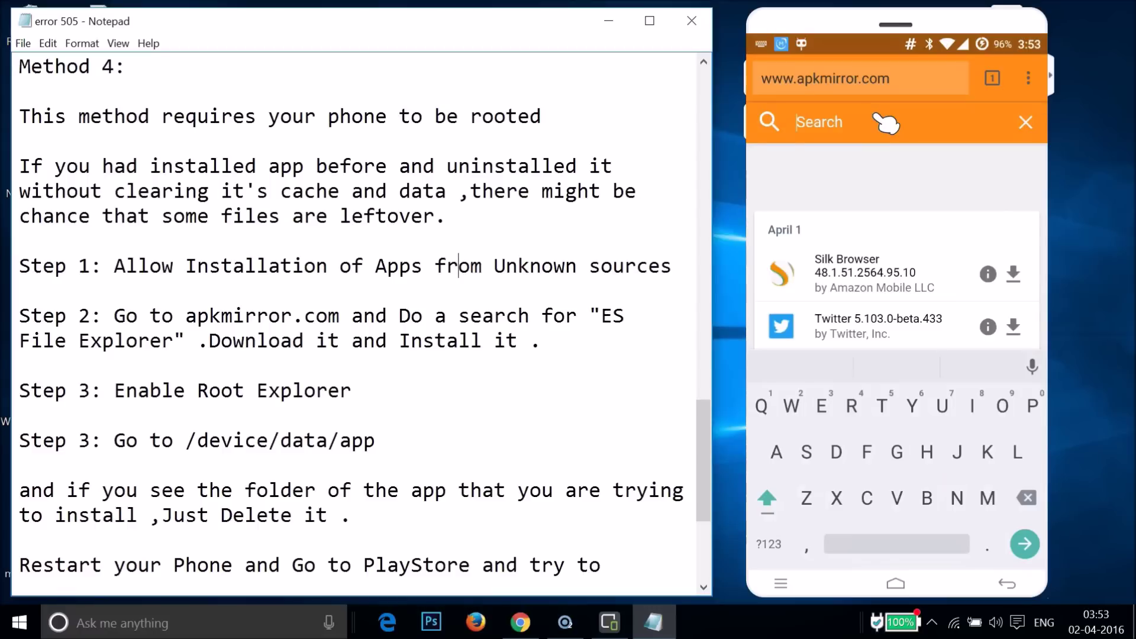
text(Es fil)
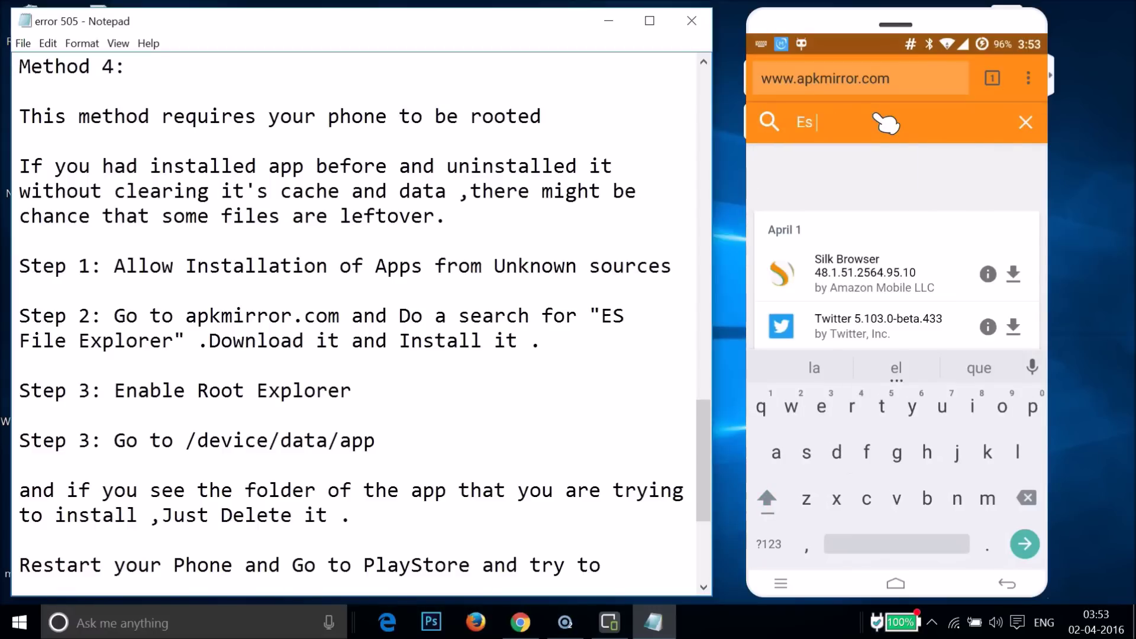
text(e)
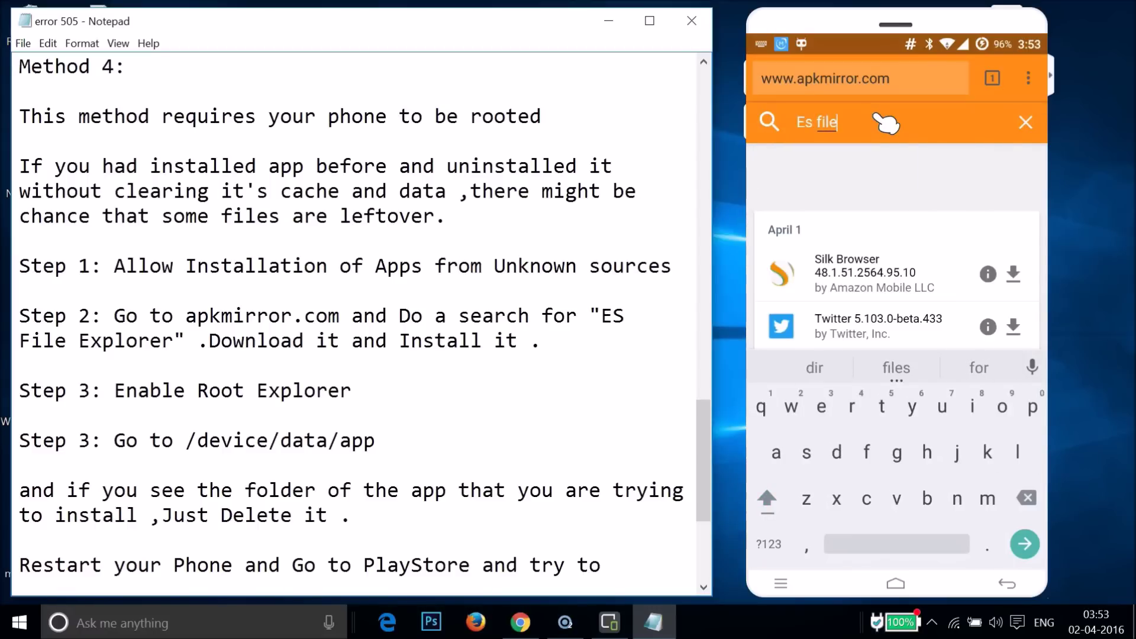
text( exp)
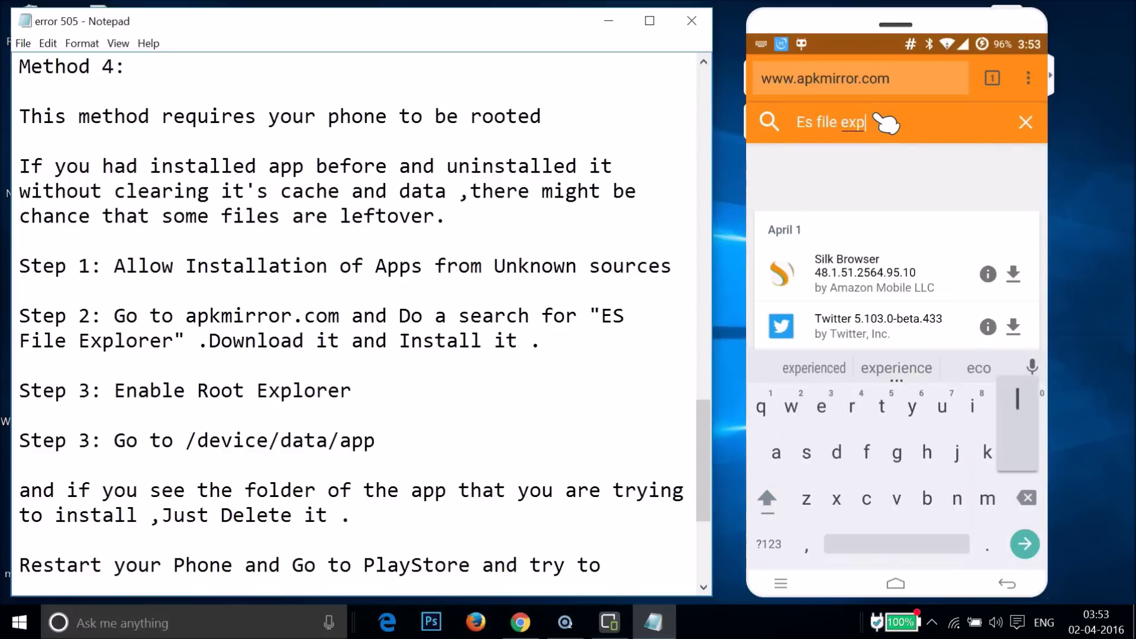
text(lorer)
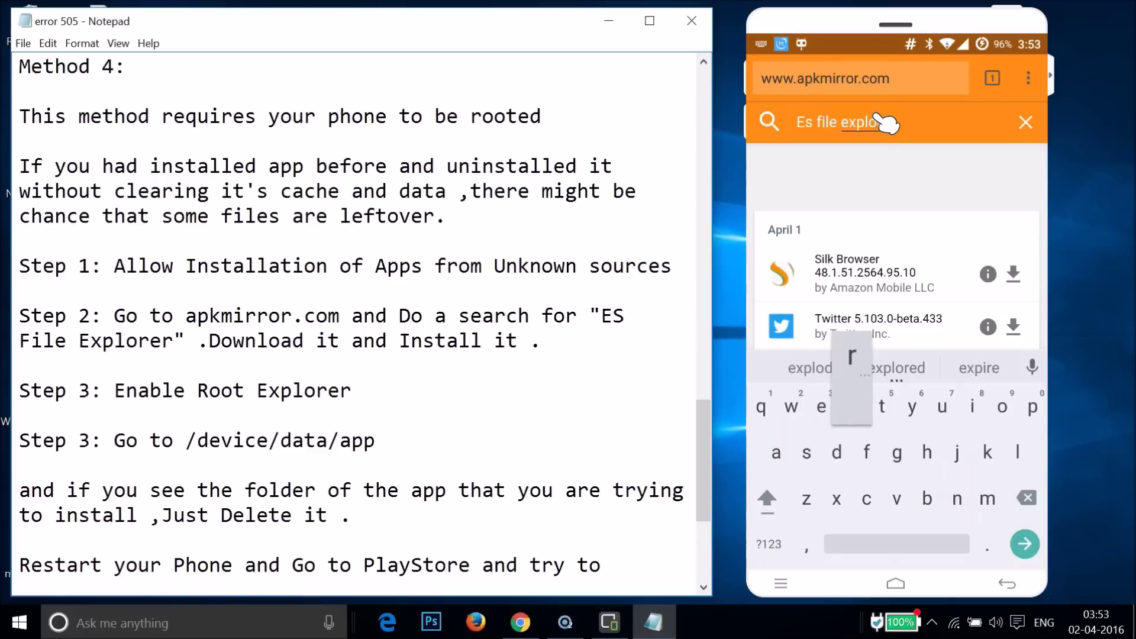
click(939, 126)
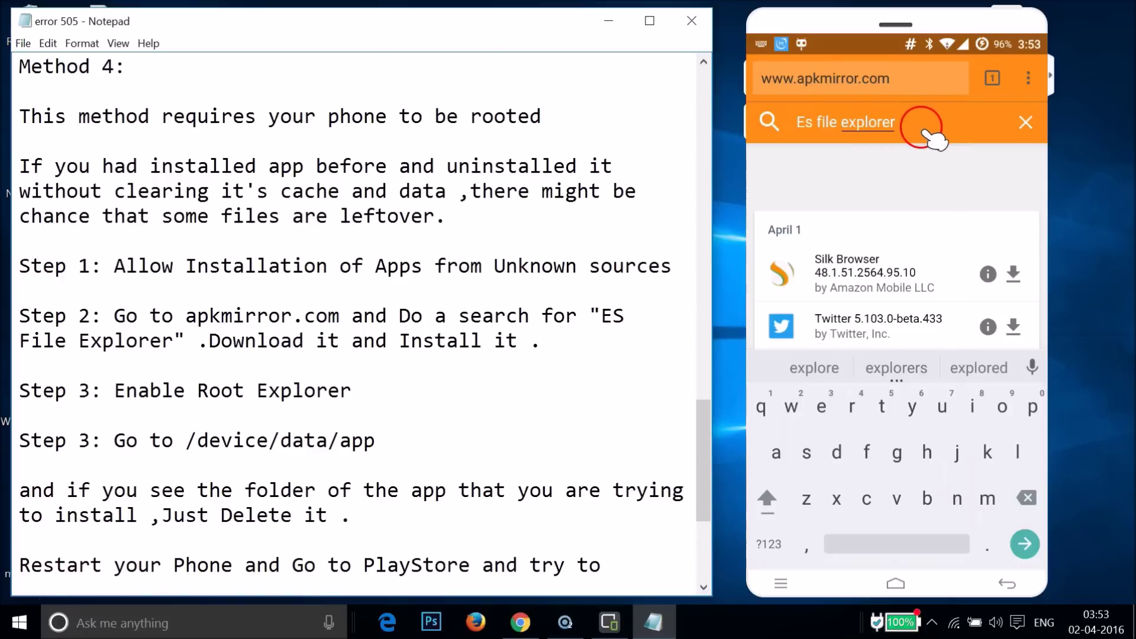
click(1025, 544)
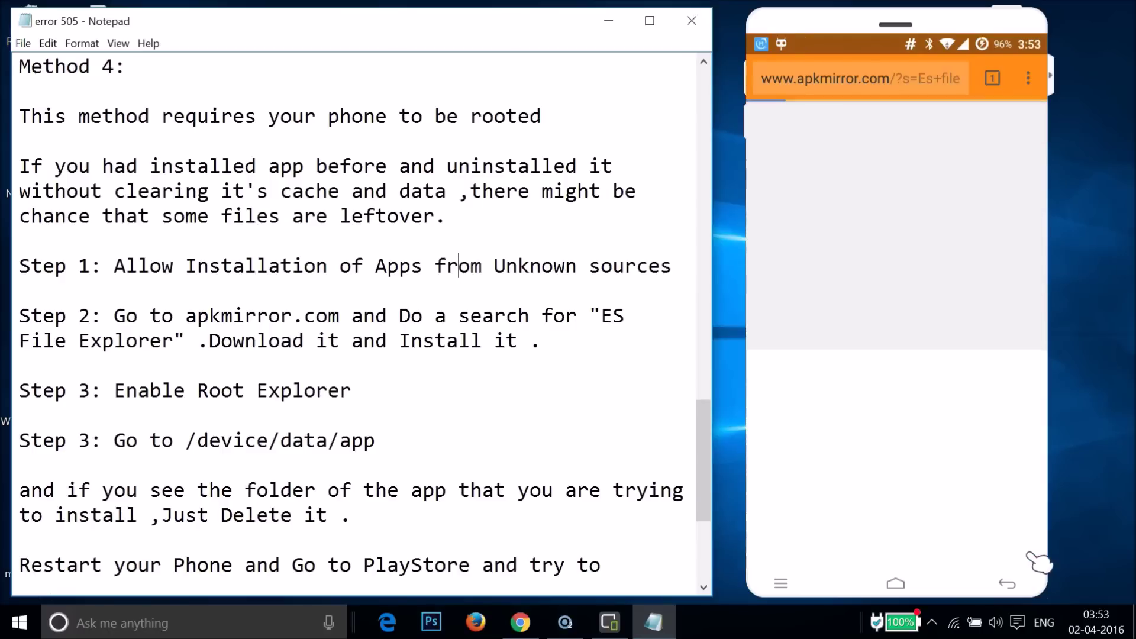
Open the ES File Explorer 4.0.4.9 result from the search list.
click(953, 423)
click(891, 333)
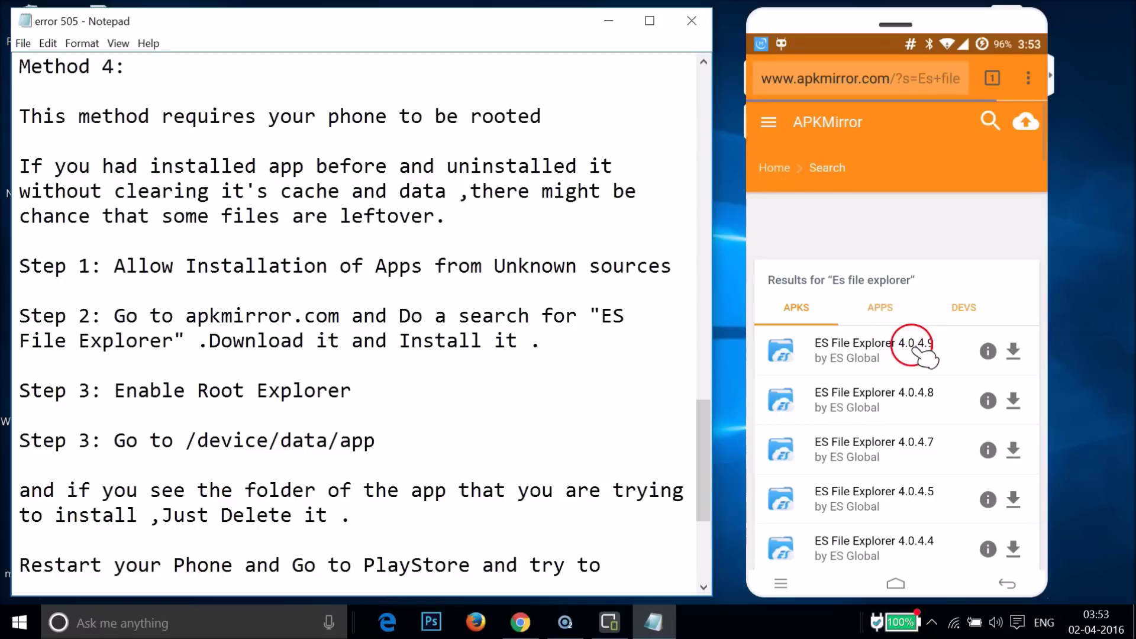
click(894, 349)
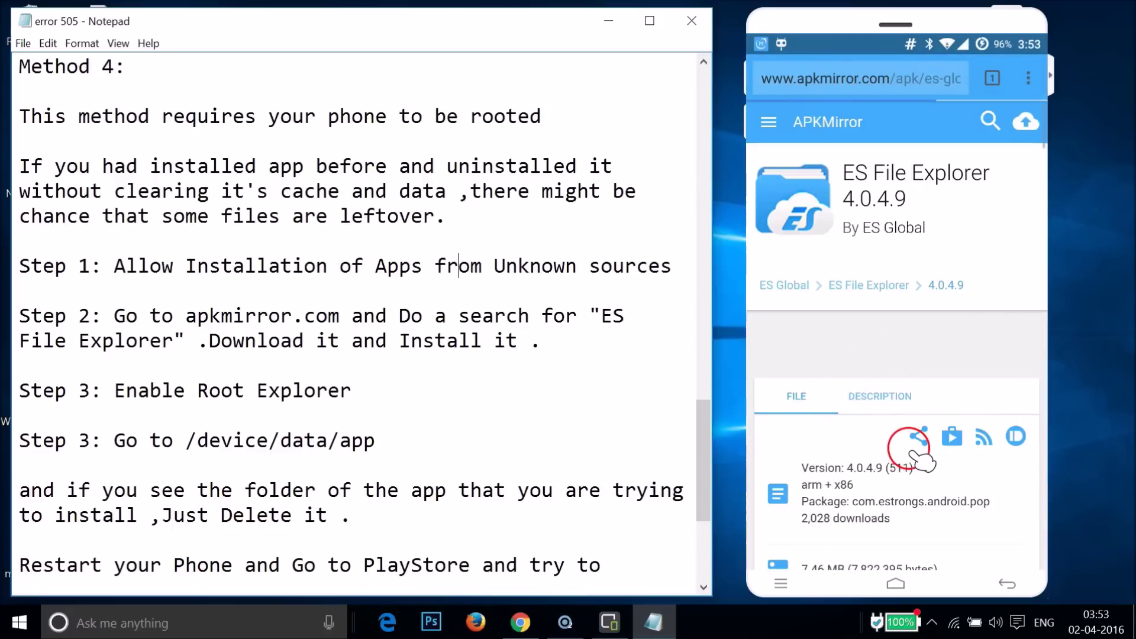
Download the ES File Explorer 4.0.4.9 APK from its APKMirror page.
scroll(922, 461, down, 10)
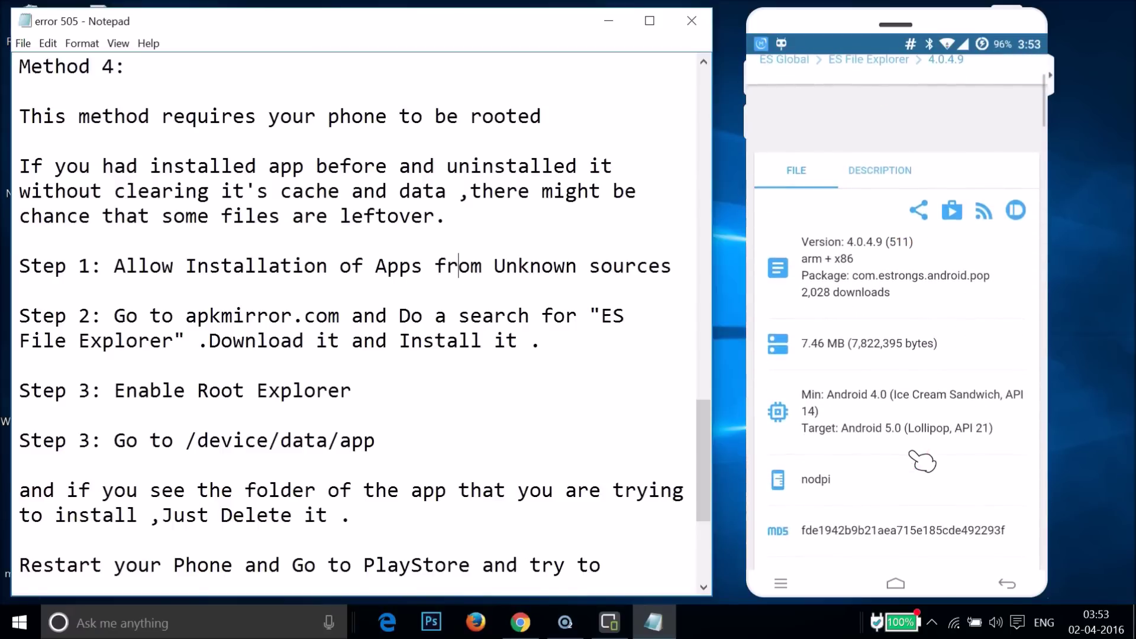
scroll(922, 461, down, 4)
scroll(922, 461, up, 2)
scroll(921, 460, down, 5)
scroll(922, 460, up, 3)
click(916, 541)
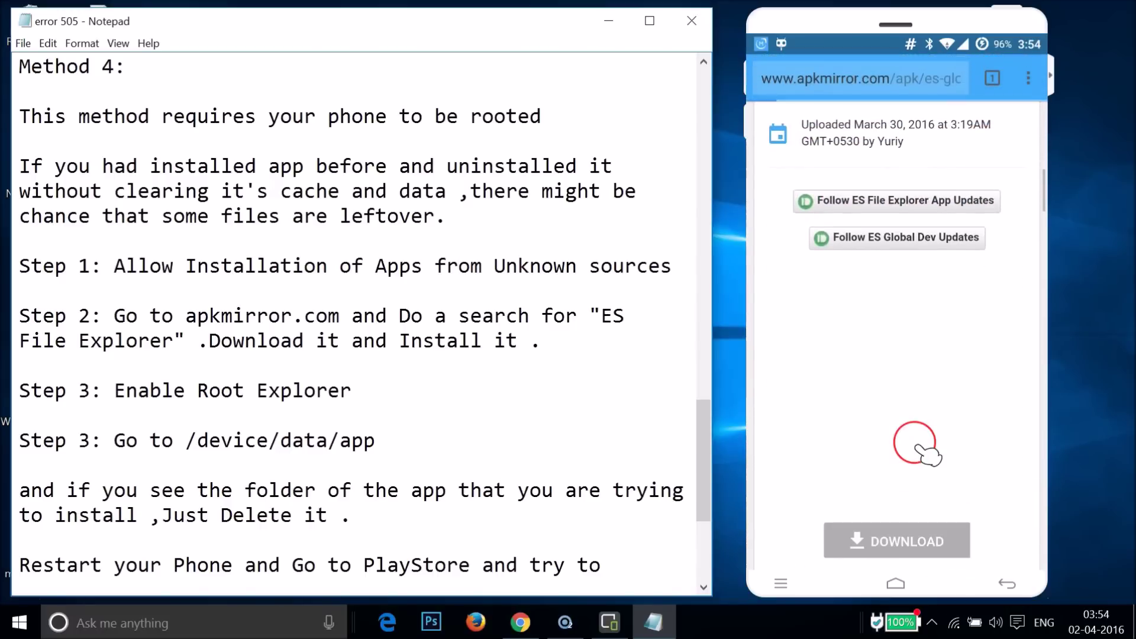
scroll(926, 454, up, 6)
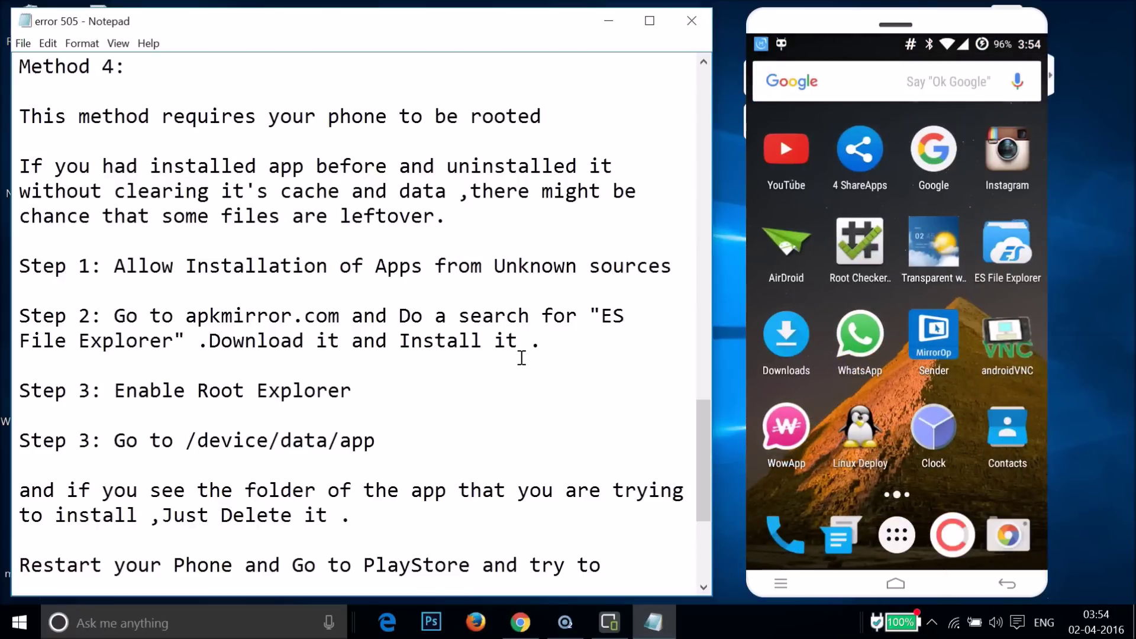
Launch ES File Explorer from the phone's home screen.
click(1021, 252)
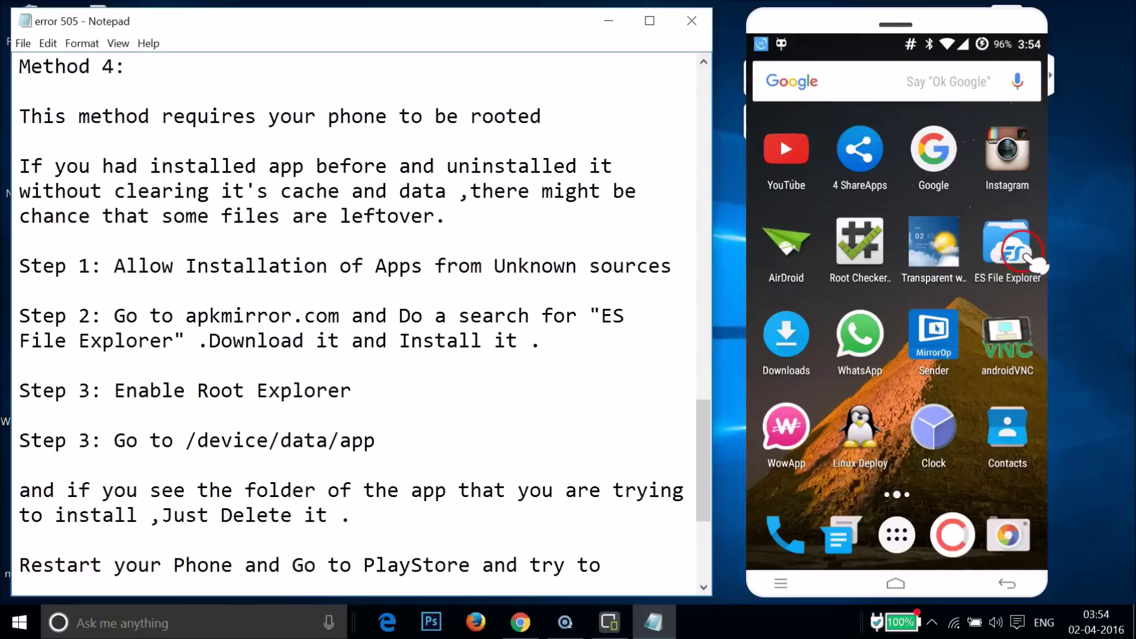
click(1022, 253)
click(829, 251)
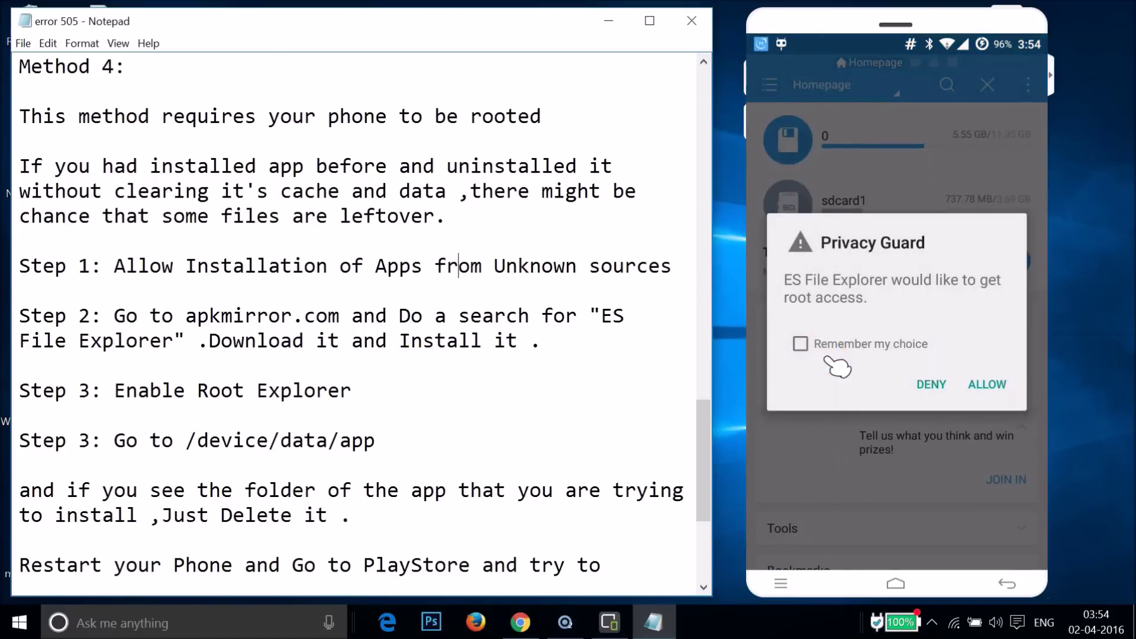
Tick Remember my choice in the Privacy Guard dialog and allow root access.
click(801, 344)
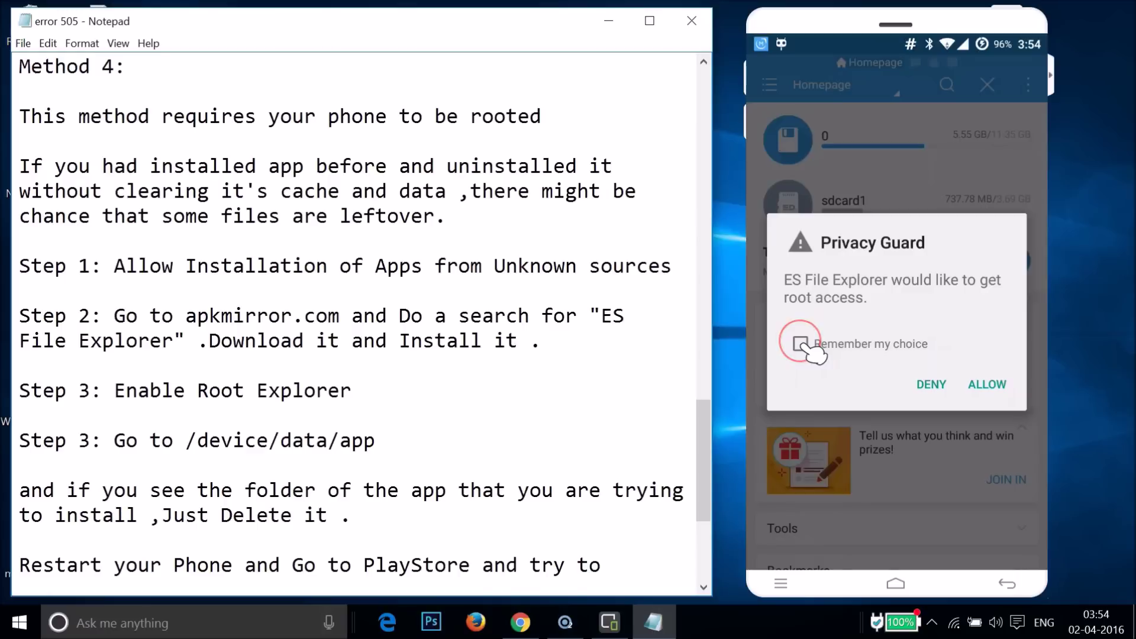
click(803, 344)
click(985, 385)
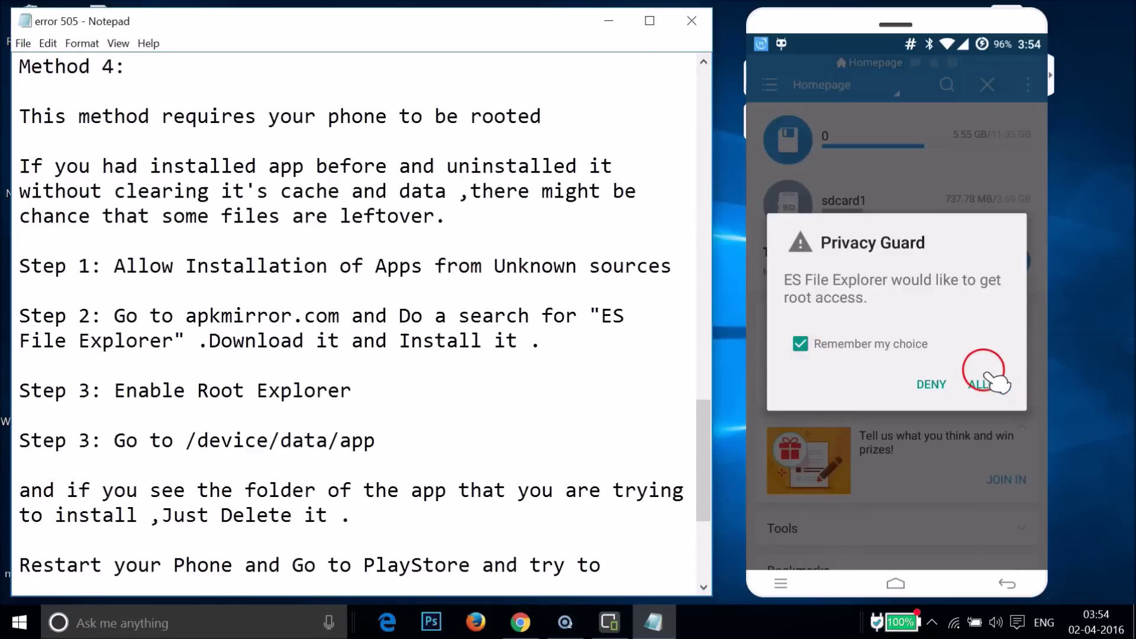
drag(881, 232, 942, 236)
Use the side panel's Local > Device entry to browse the root / directory.
click(772, 84)
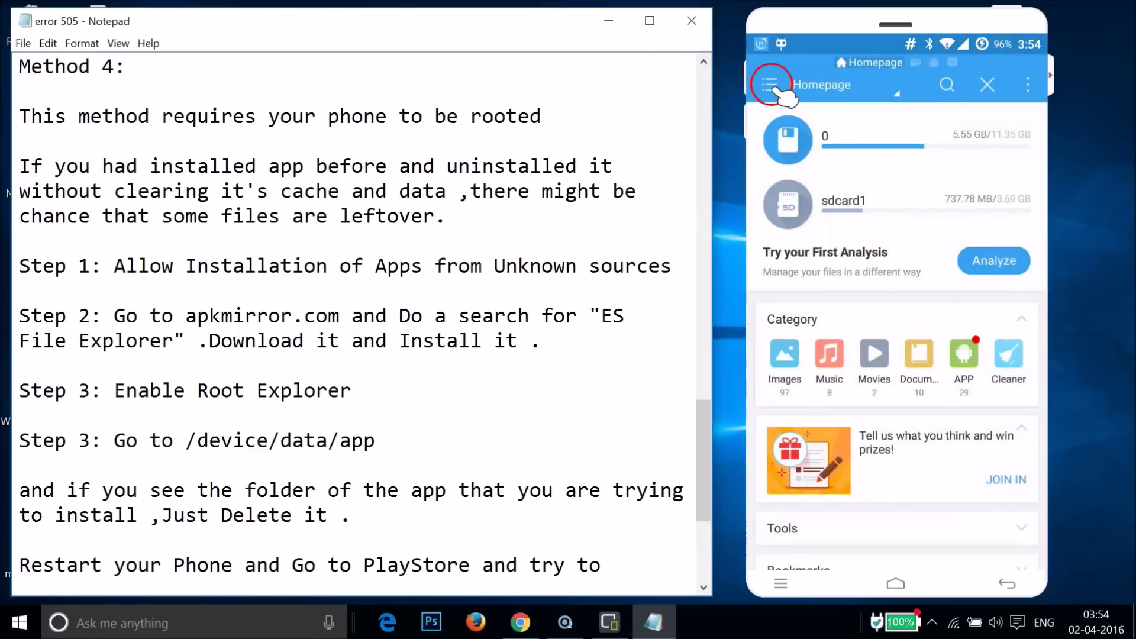
click(777, 82)
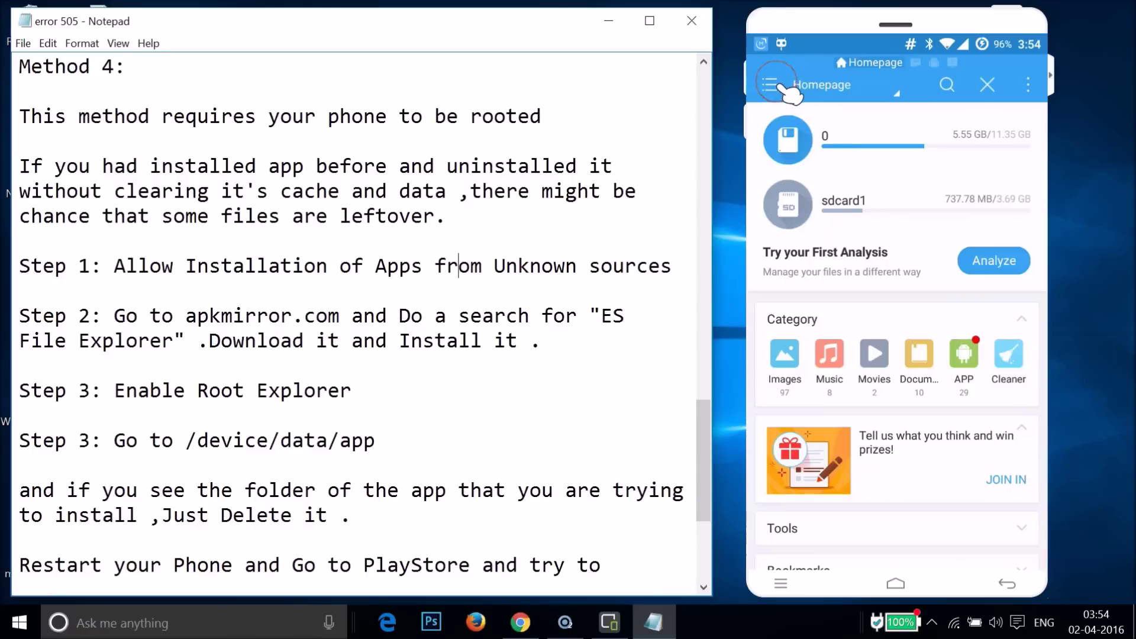
drag(880, 304, 813, 256)
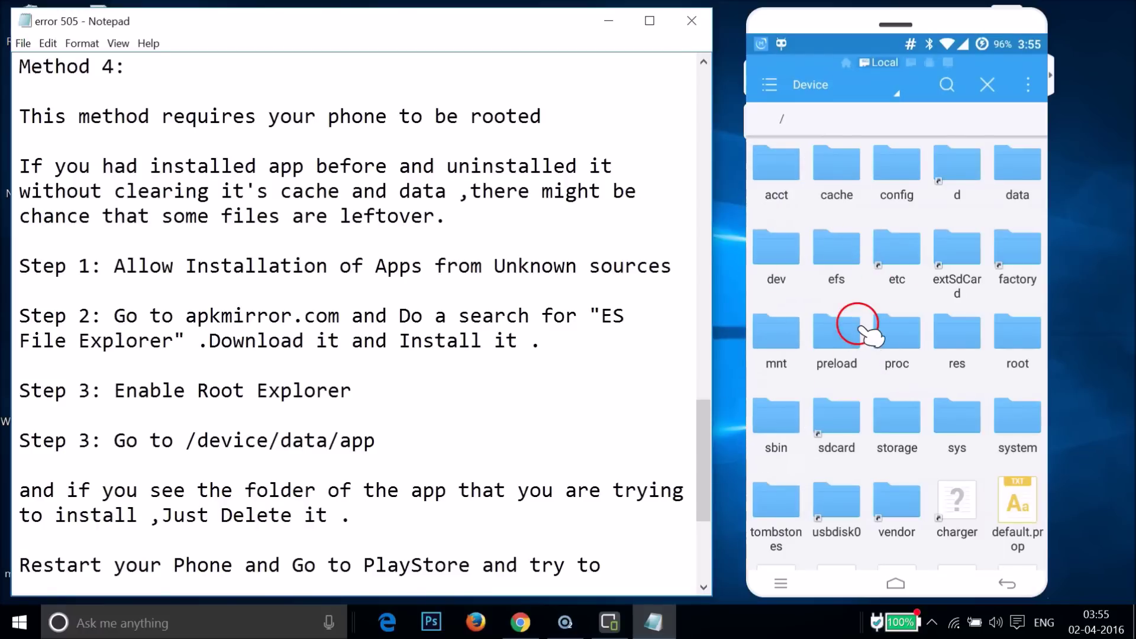
Open the data folder, then its app folder listing the installed com.* app folders.
click(1028, 187)
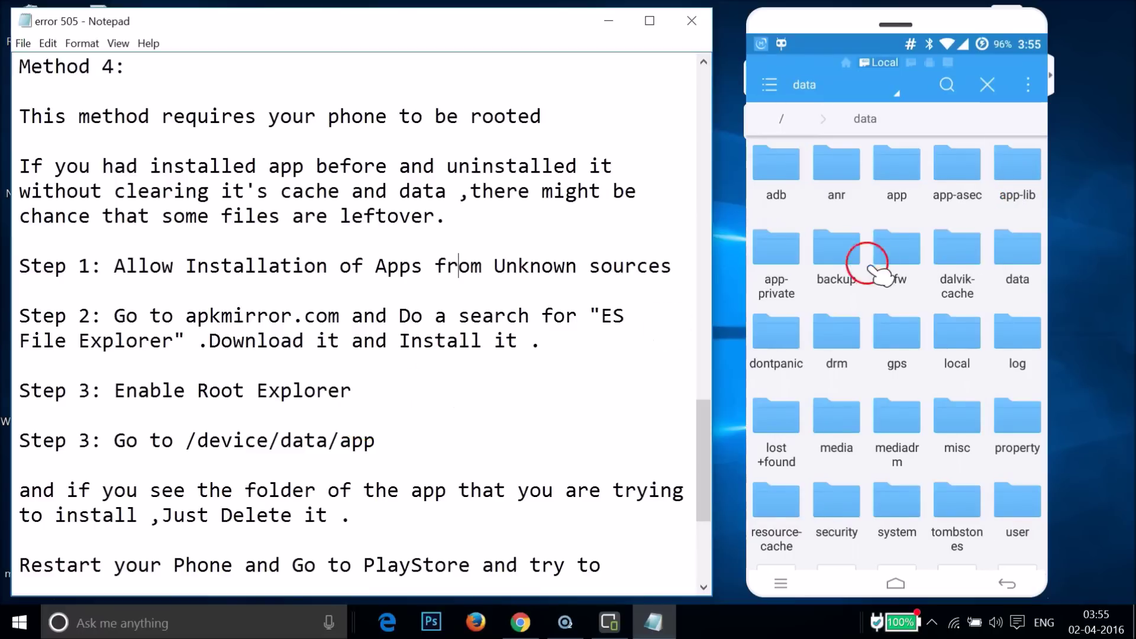
click(899, 191)
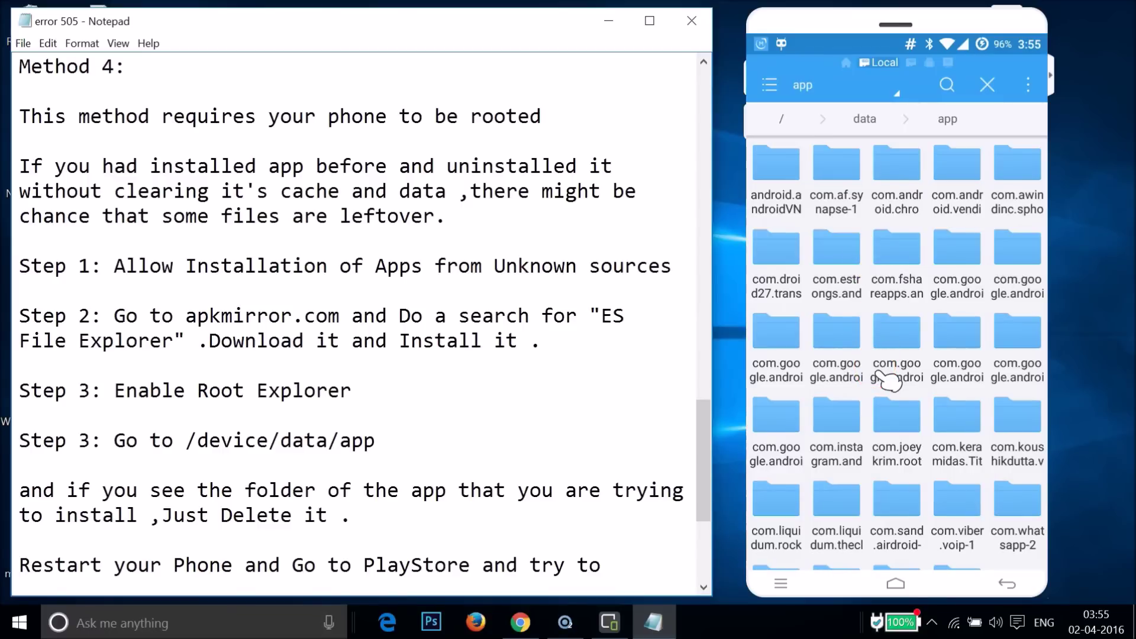
scroll(891, 381, down, 2)
scroll(890, 381, up, 2)
mouse_move(843, 290)
mouse_down()
mouse_move(875, 262)
mouse_move(901, 314)
mouse_up()
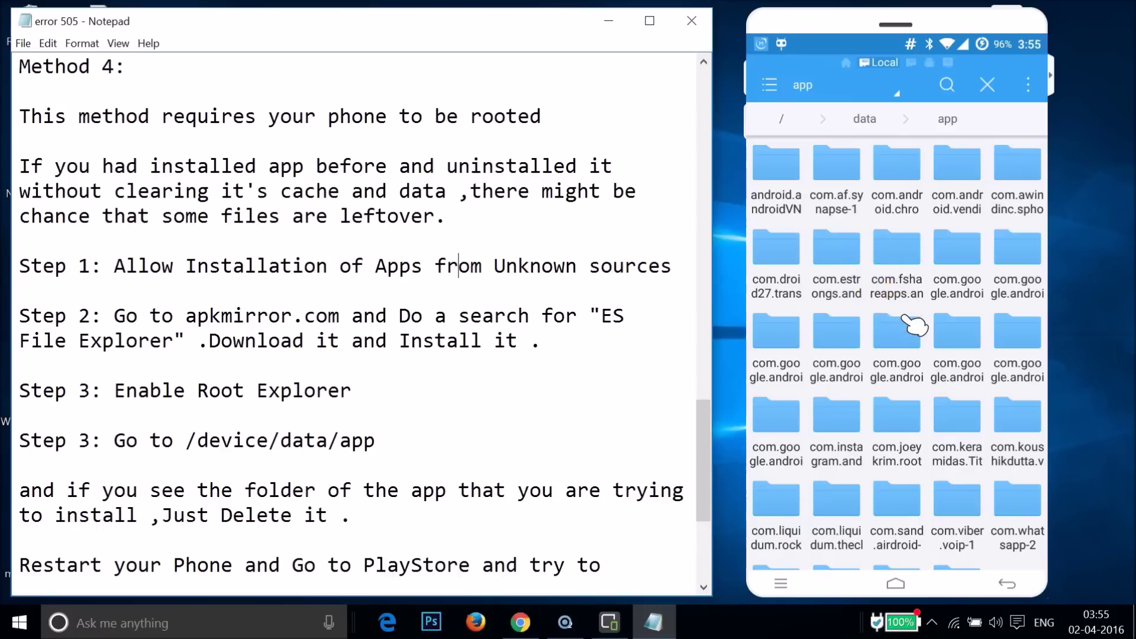
Switch the /data/app folder view to Medium Detail.
key(Menu)
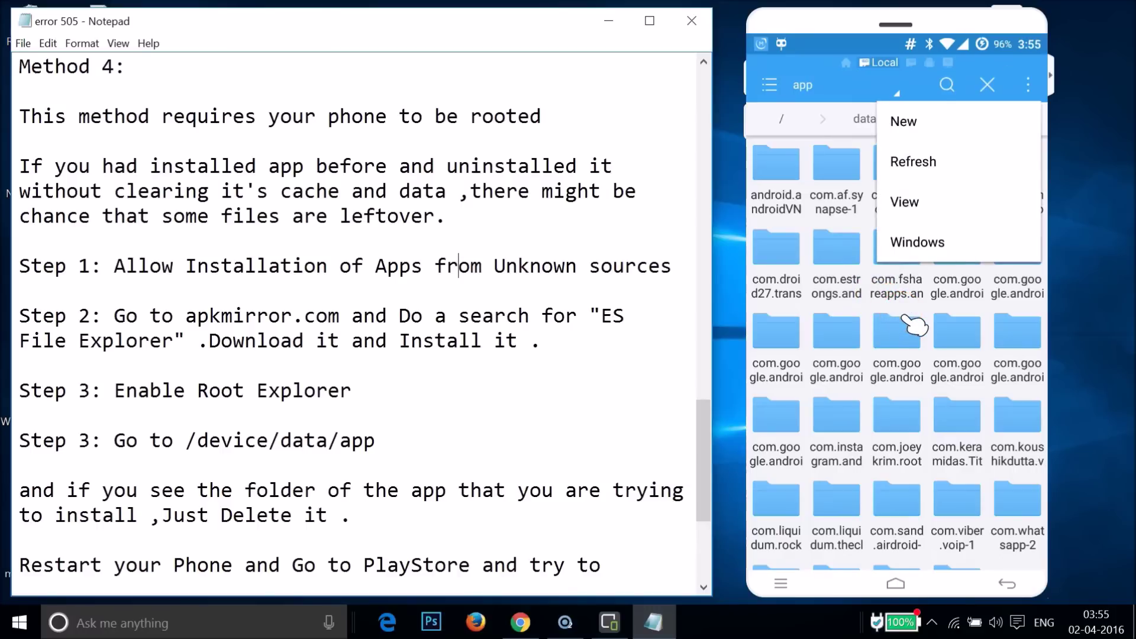
key(Down)
key(Down)
key(Down)
key(Return)
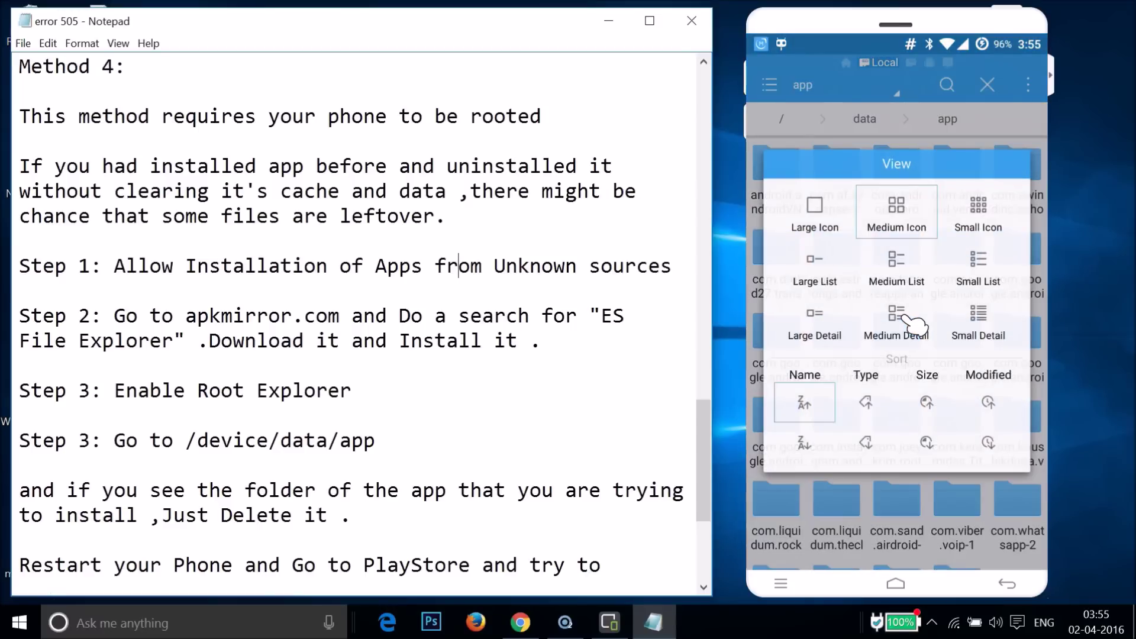
click(911, 323)
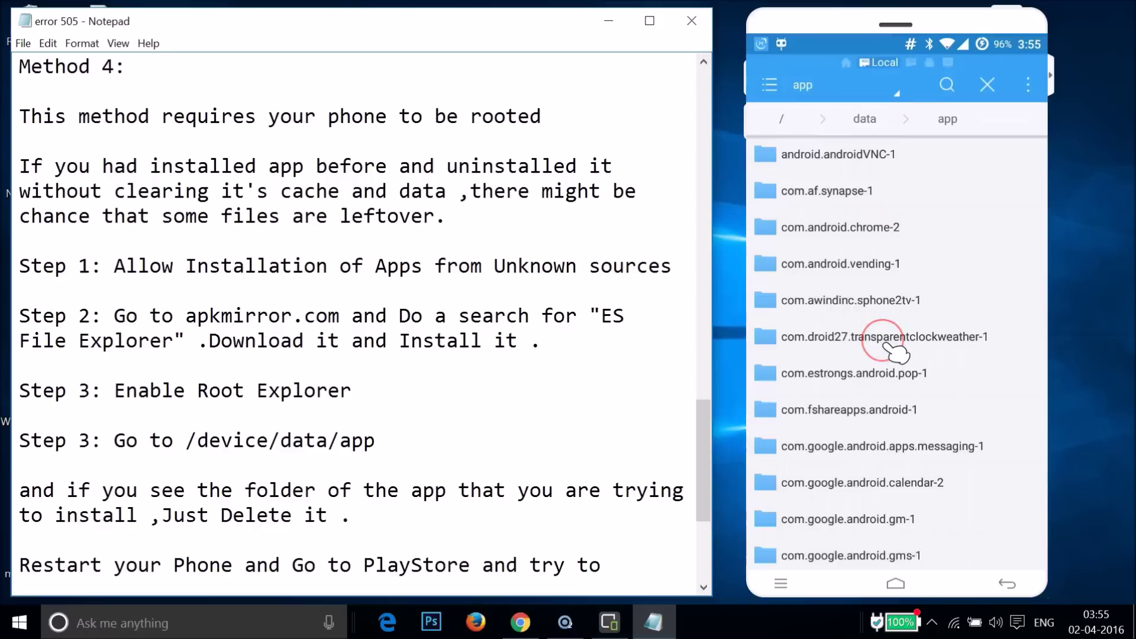
Scroll to com.liquidum.rocketvpn-1, check its contents, and return to /data/app.
scroll(897, 353, down, 5)
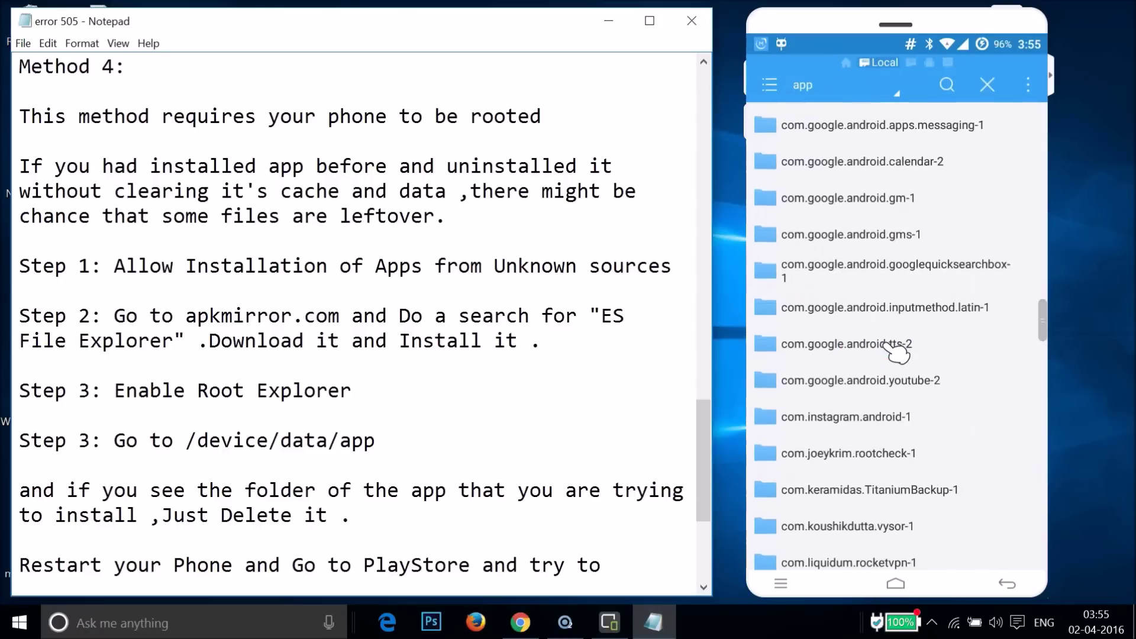
scroll(896, 353, down, 4)
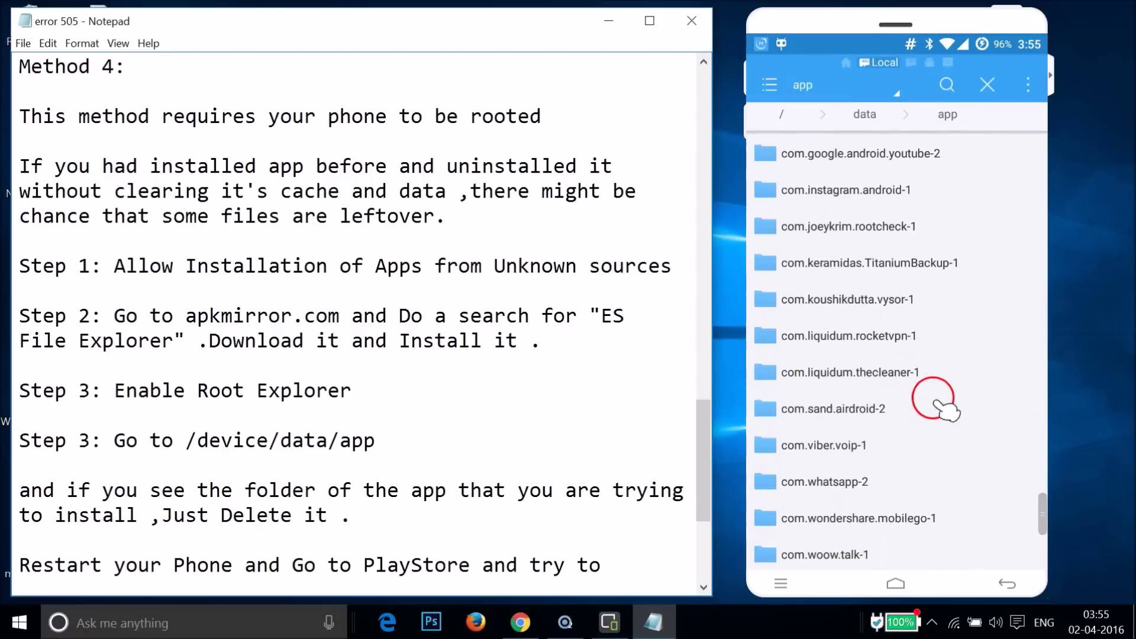
click(872, 340)
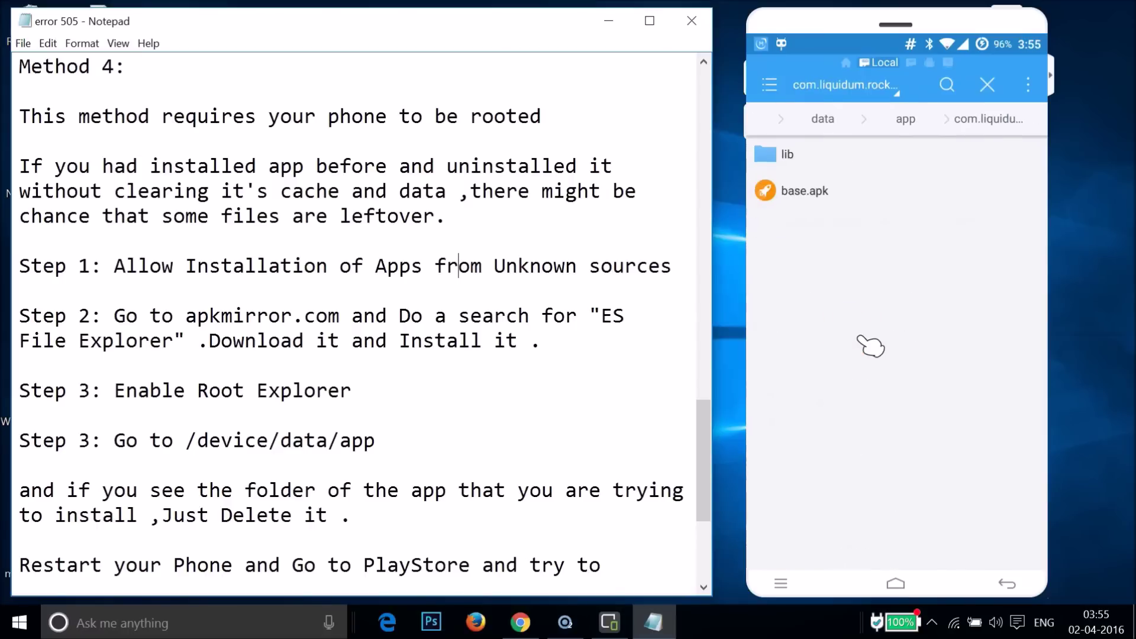
right_click(898, 291)
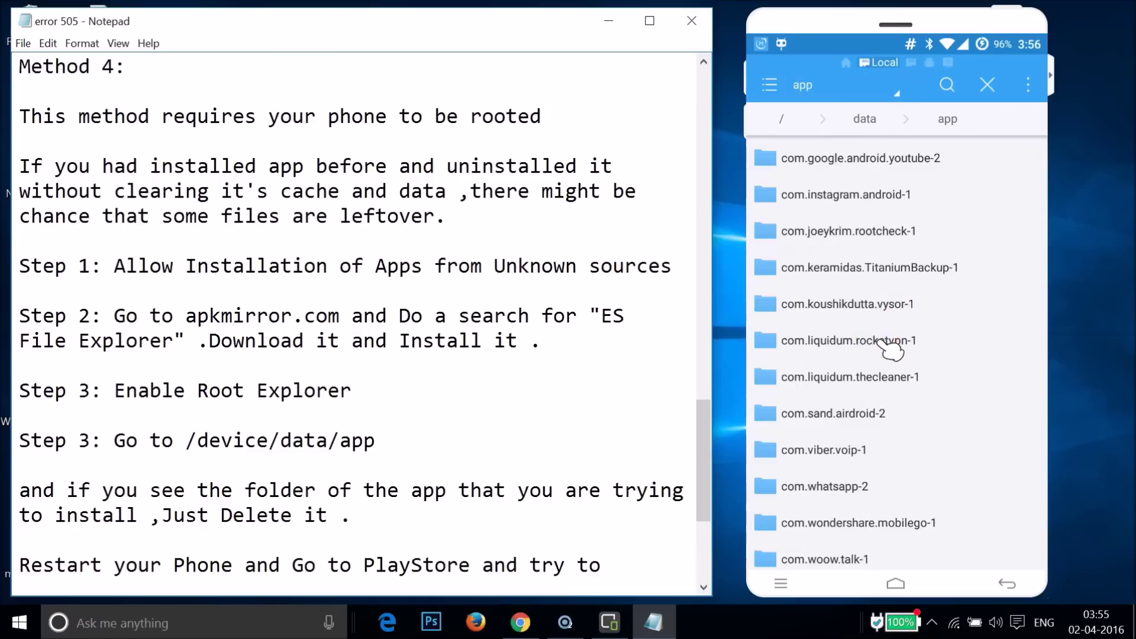
Select com.liquidum.rocketvpn-1, then move back up to the /data folder.
click(891, 346)
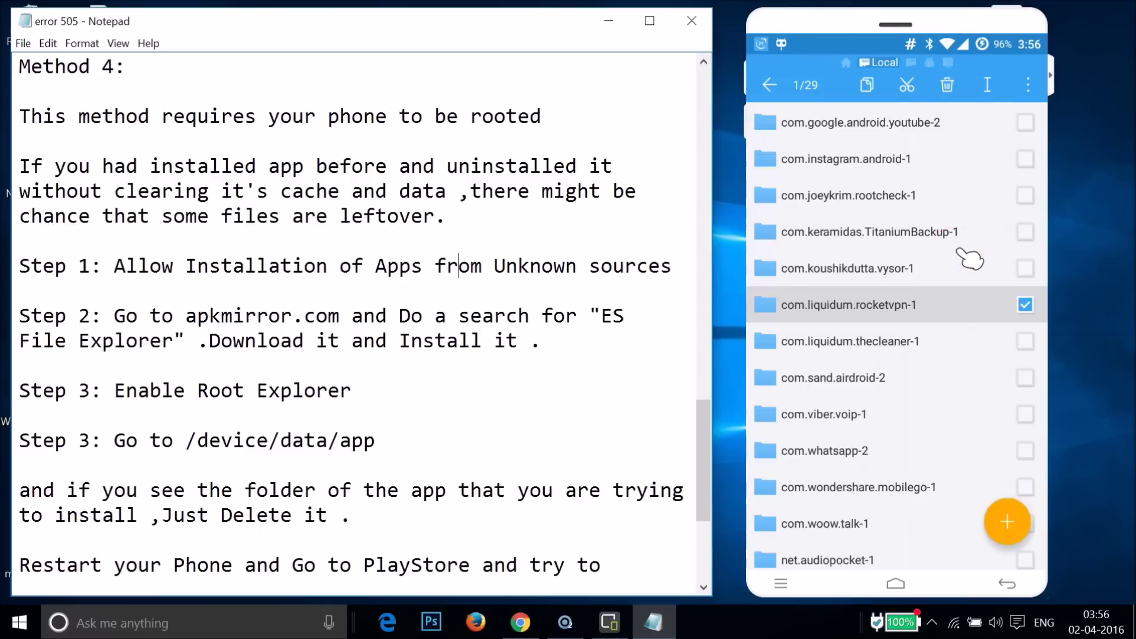
click(426, 439)
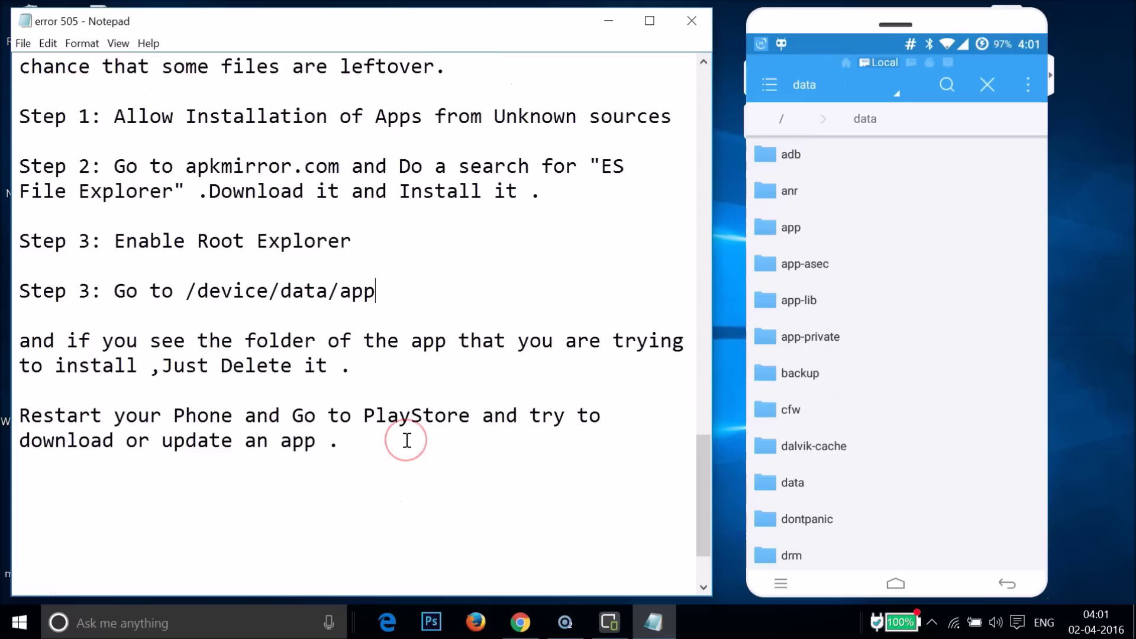
click(299, 434)
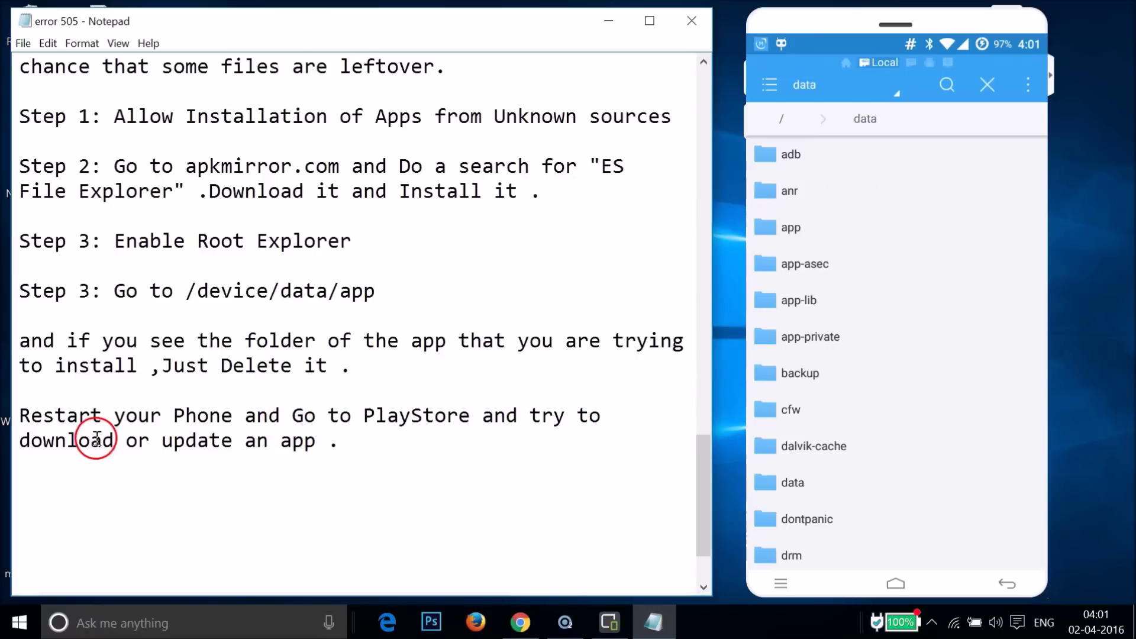
click(395, 444)
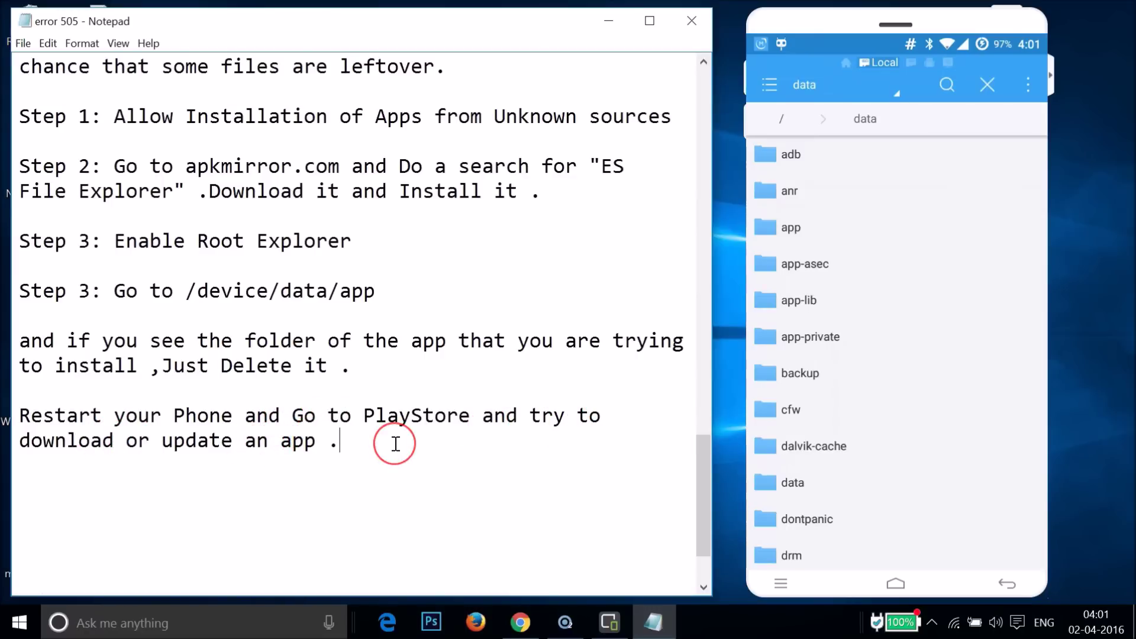
scroll(396, 444, up, 17)
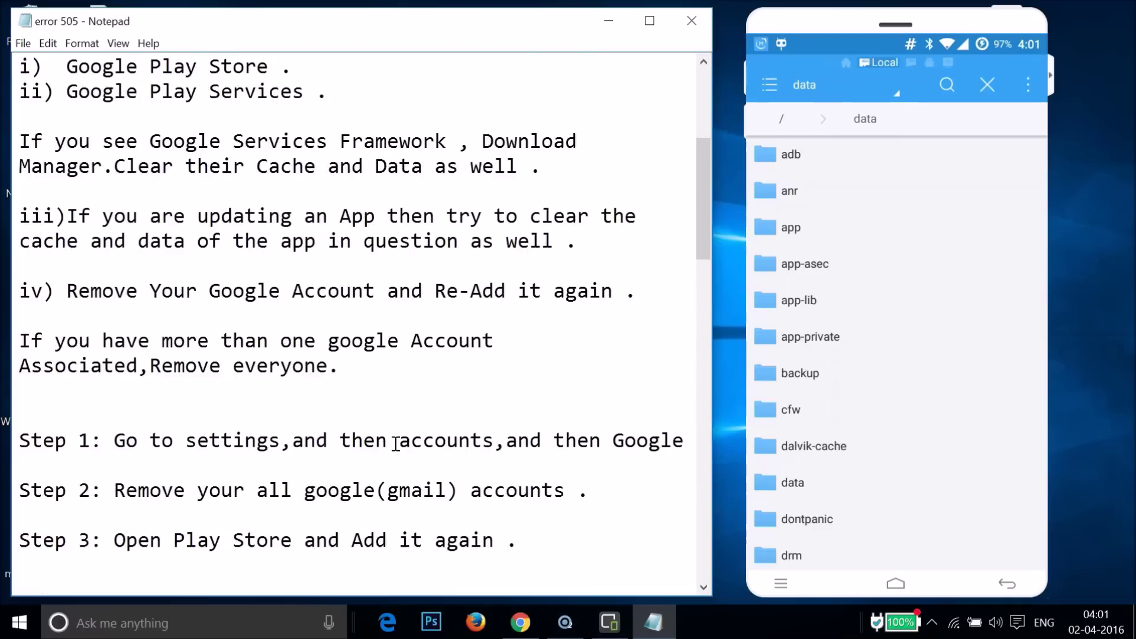
scroll(396, 444, up, 4)
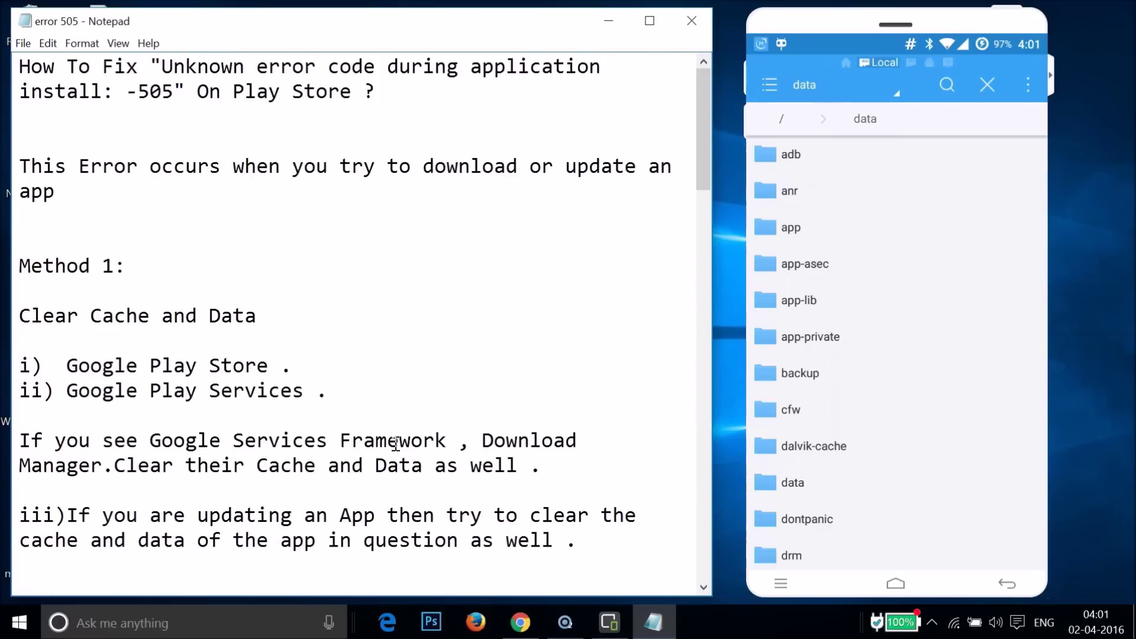